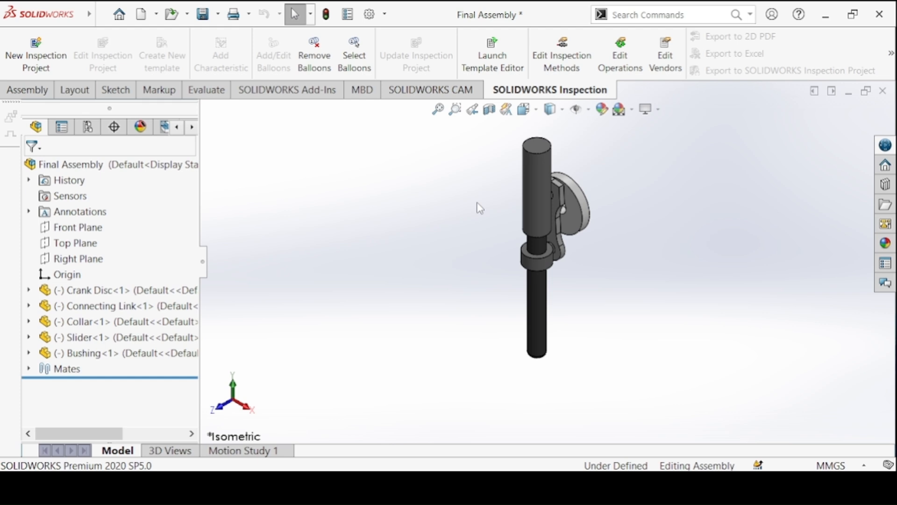
Highlight the Bushing, Collar, Connecting Link and Crank Disc one after another in the assembly, then clear the selection.
left_click(68, 337)
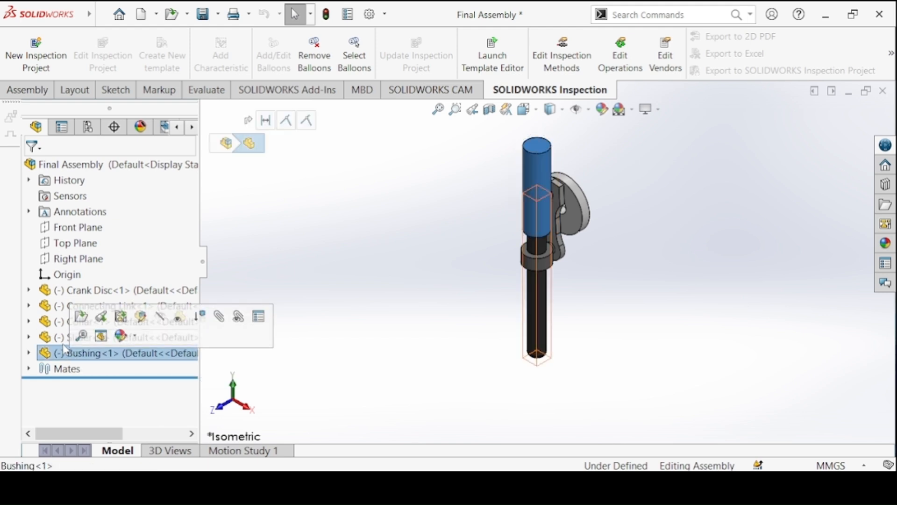
left_click(62, 326)
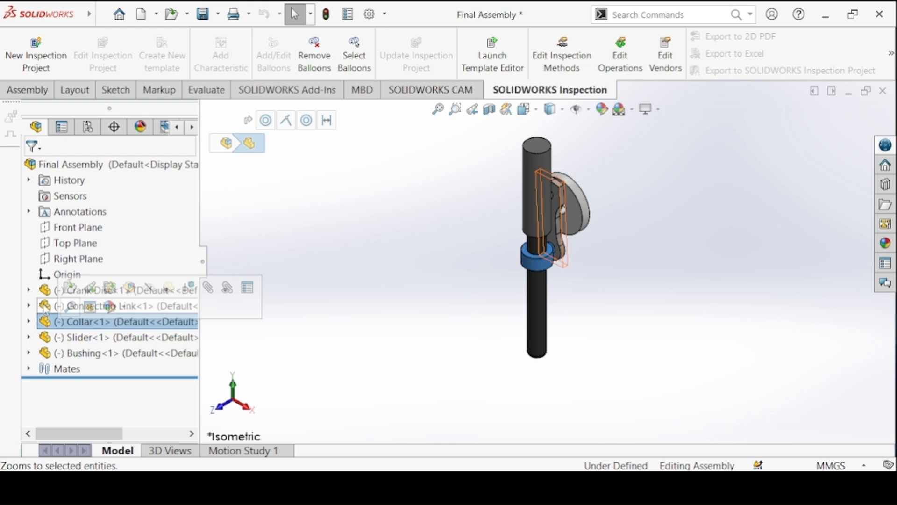
left_click(54, 309)
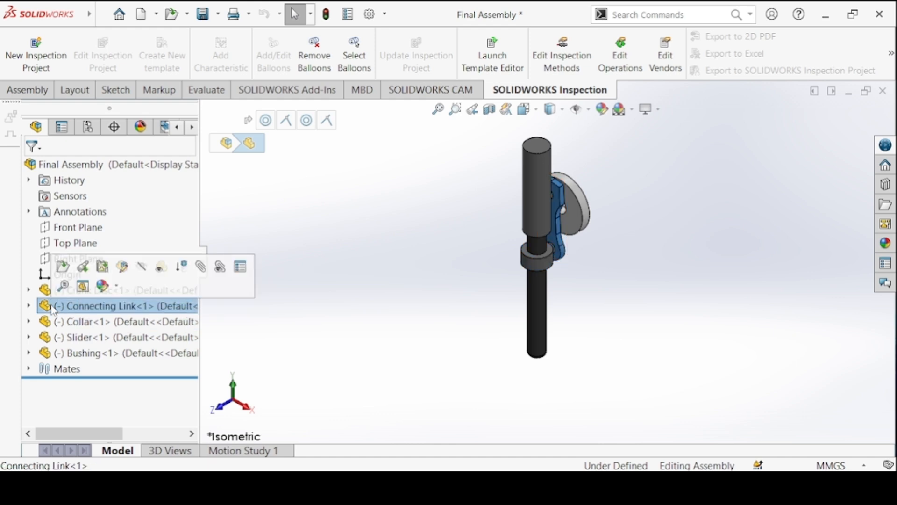
left_click(53, 290)
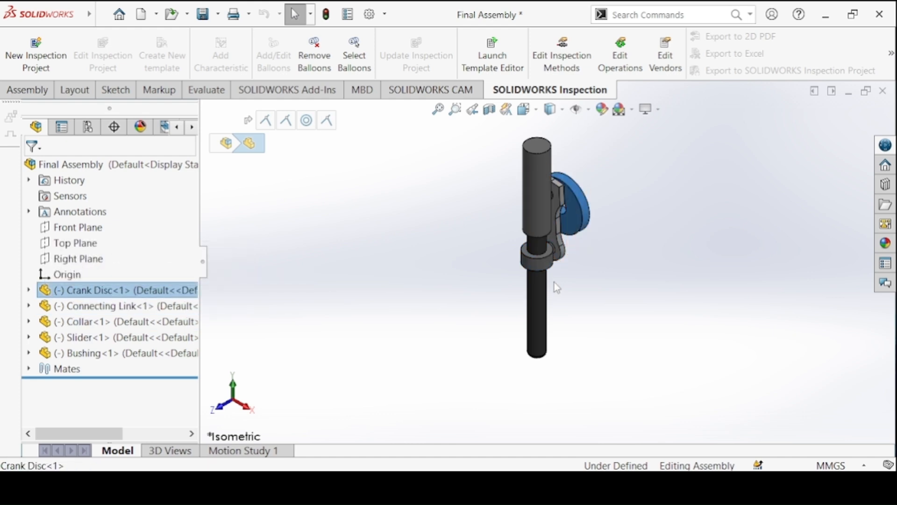
left_click(456, 207)
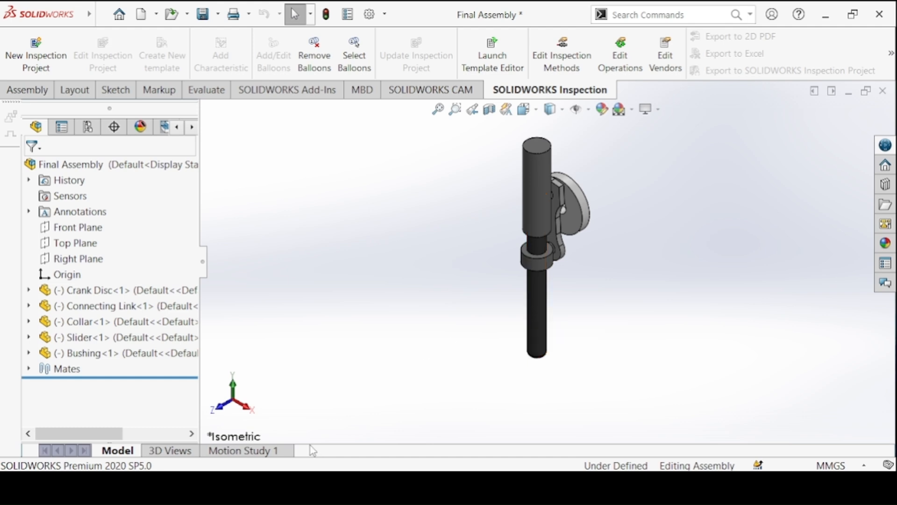
Open Motion Study 1, play the crank mechanism's motion from the start and reduce the playback speed.
left_click(275, 450)
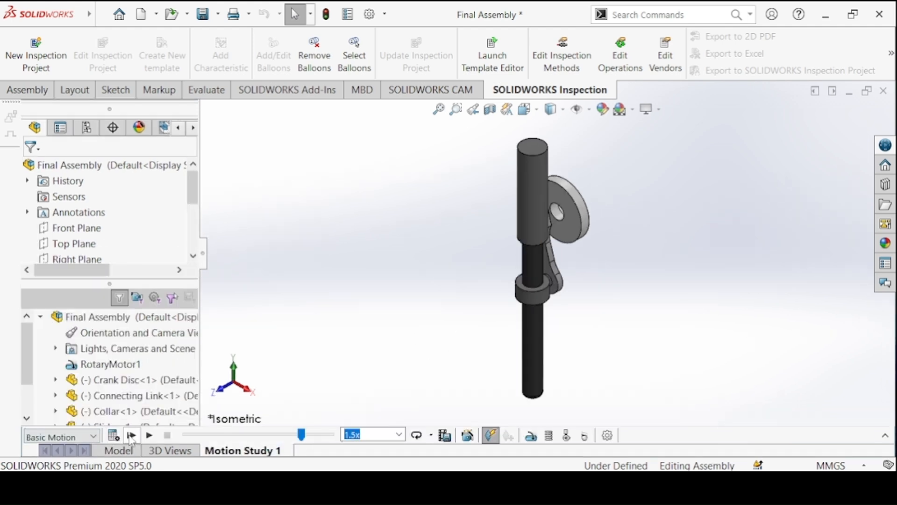
left_click(132, 436)
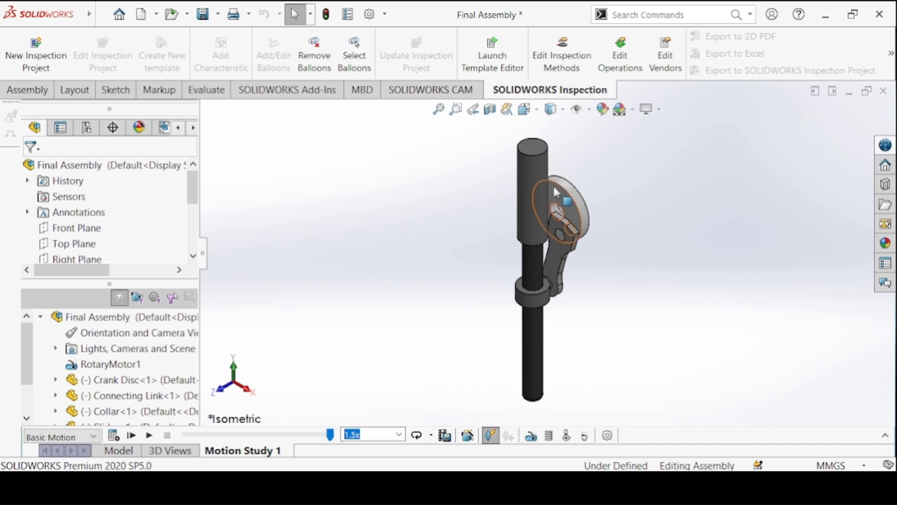
left_click(132, 435)
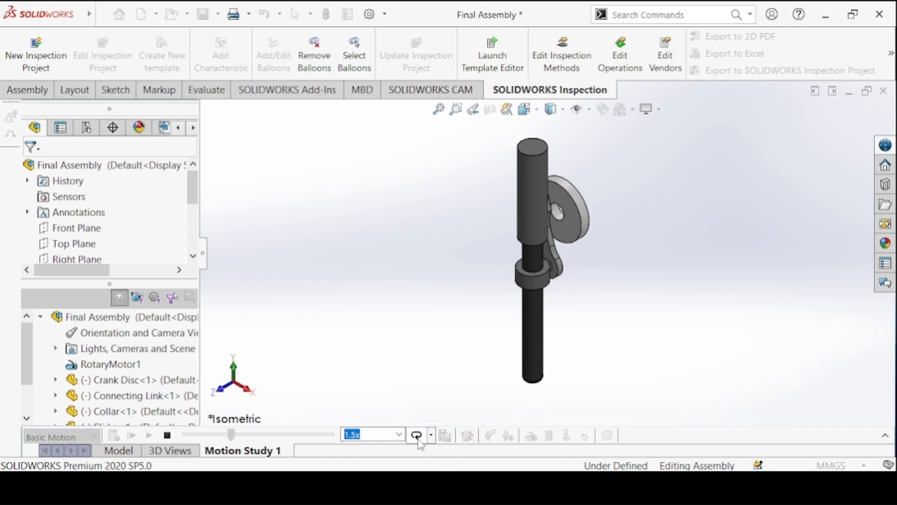
left_click(399, 434)
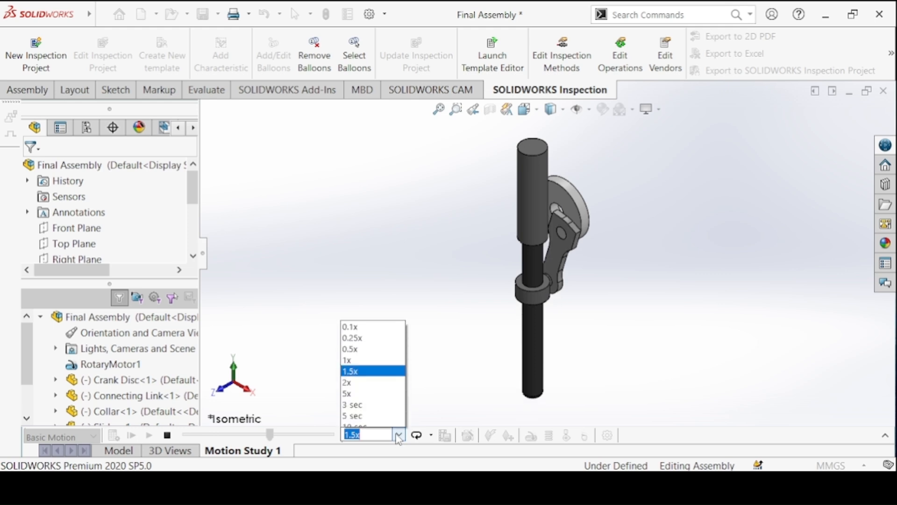
left_click(351, 354)
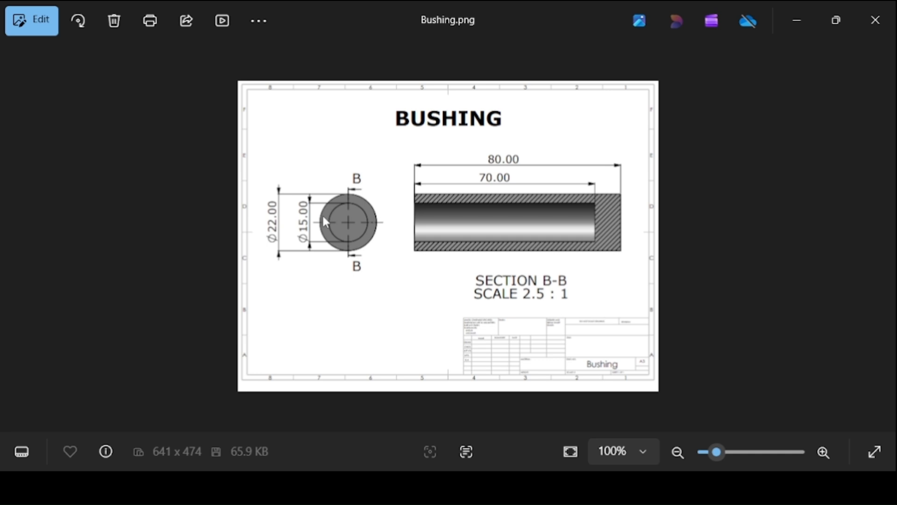
Review the dimensioned part drawings from the Bushing through to the Slider, then put the image viewer away.
key("Right")
key("Right")
key("Right")
key("Right")
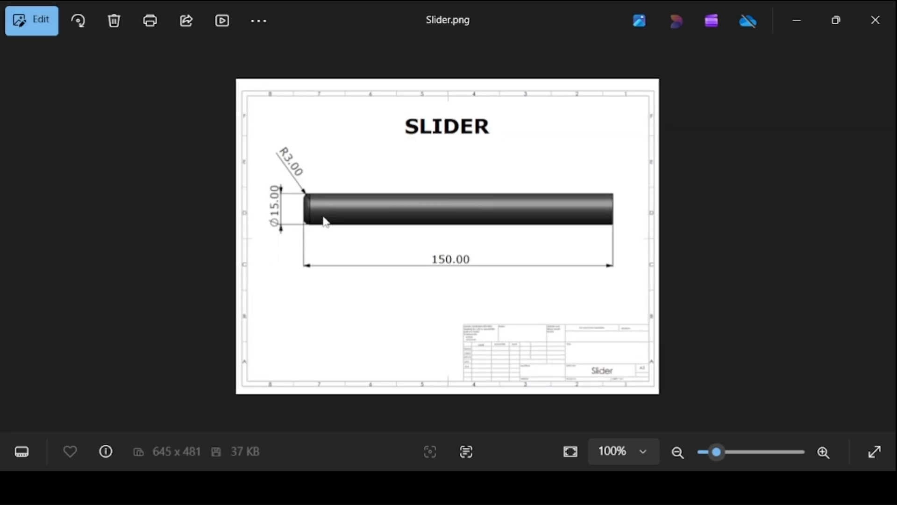
left_click(800, 27)
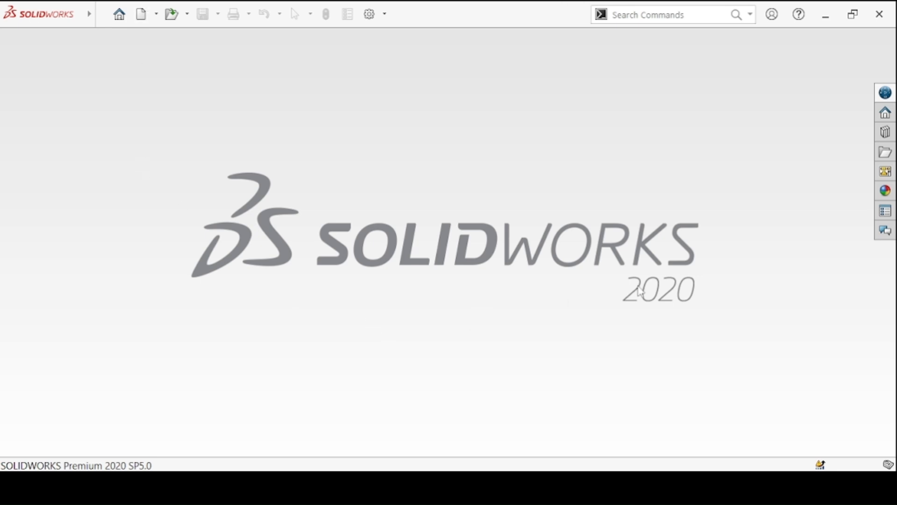
Create a new part document and start a sketch on the Front Plane.
left_click(142, 15)
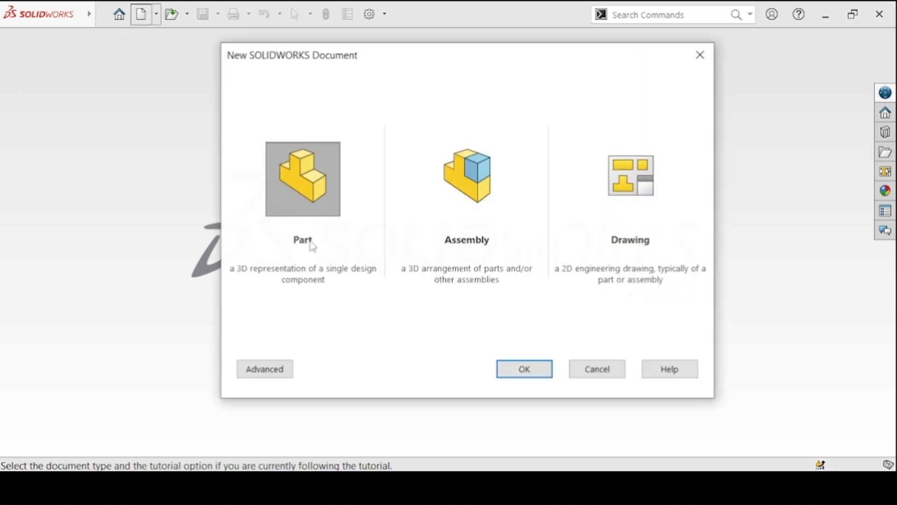
left_click(529, 370)
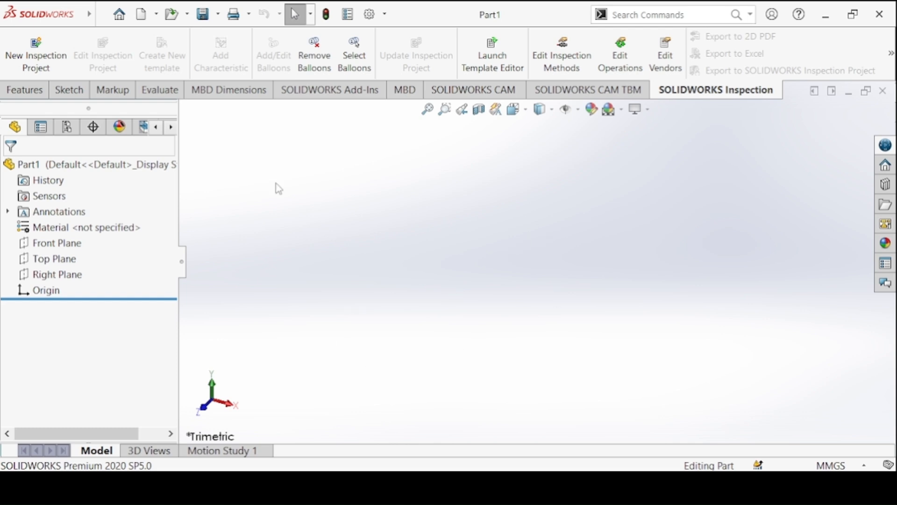
left_click(26, 90)
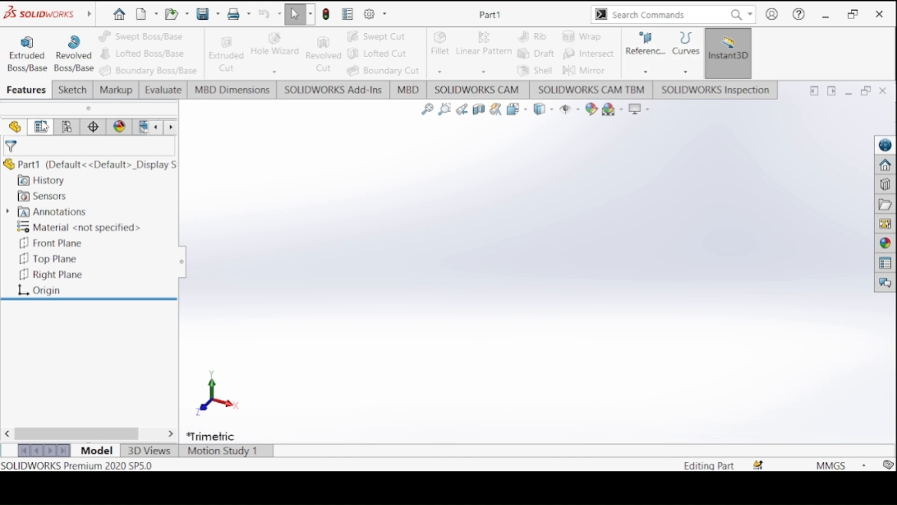
left_click(71, 91)
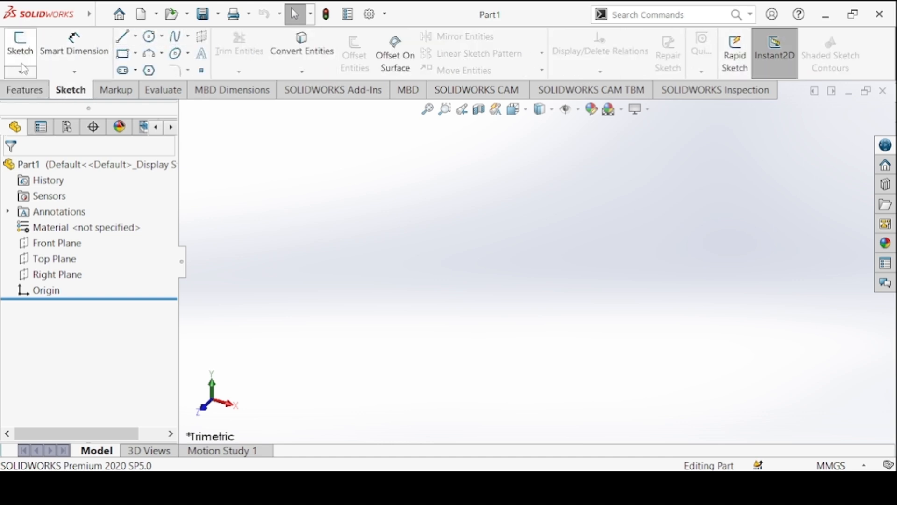
left_click(468, 488)
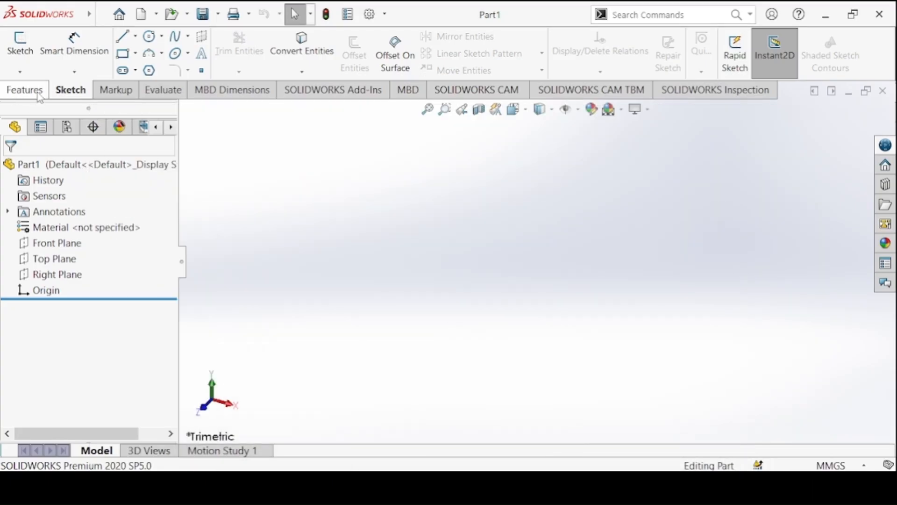
left_click(20, 47)
left_click(411, 171)
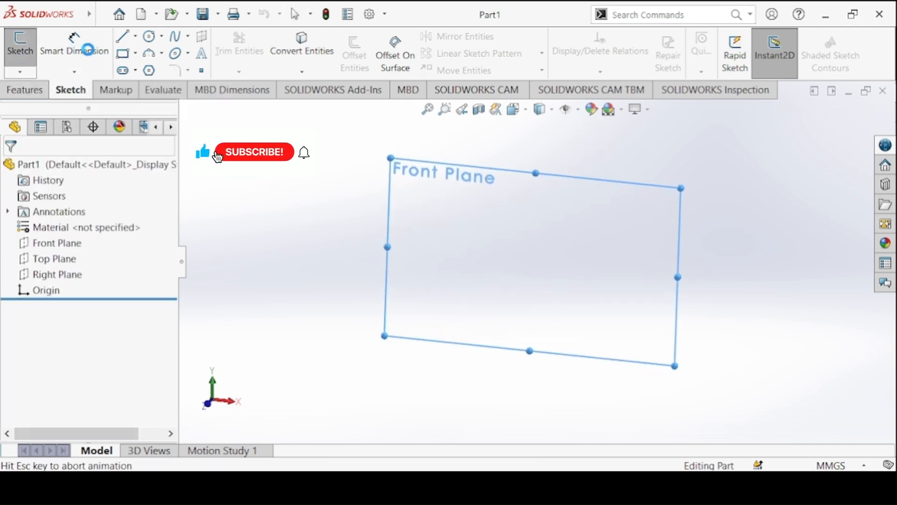
Draw two concentric circles centred on the origin, the outer one about 127 mm in diameter.
left_click(149, 36)
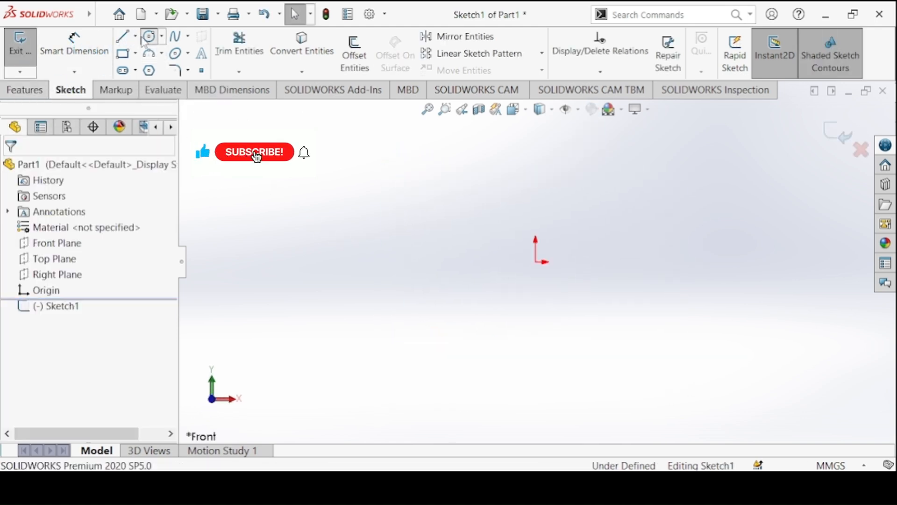
left_click(536, 262)
left_click(467, 195)
left_click(535, 261)
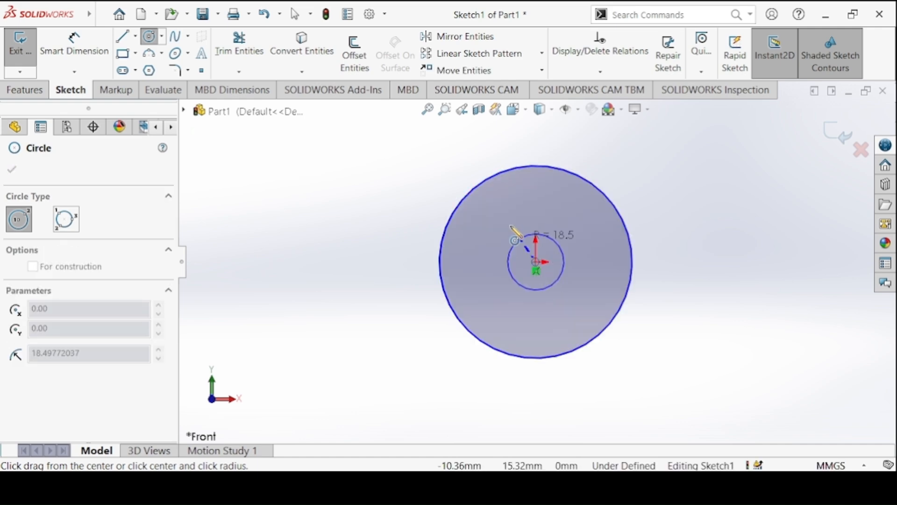
left_click(525, 215)
Dimension the outer circle's diameter to 22 mm and the inner circle's diameter to 15 mm.
left_click(74, 47)
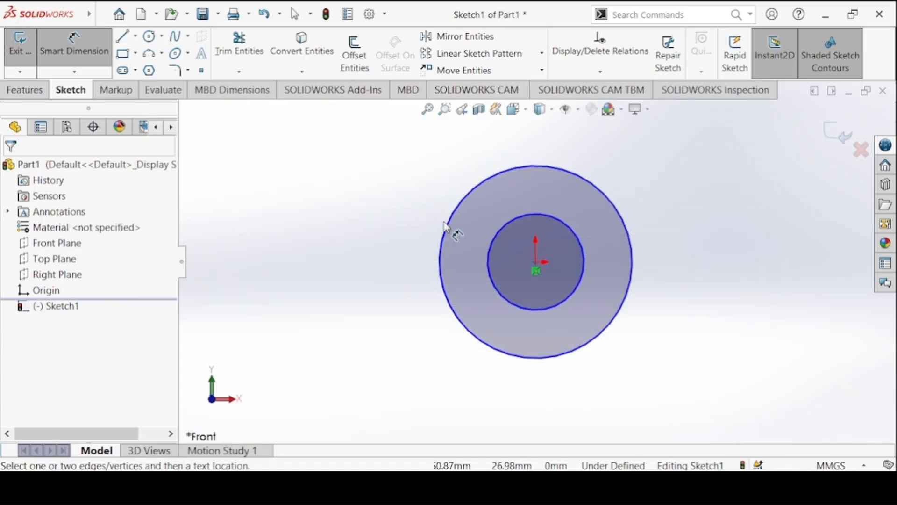
left_click(444, 224)
left_click(397, 224)
type("22")
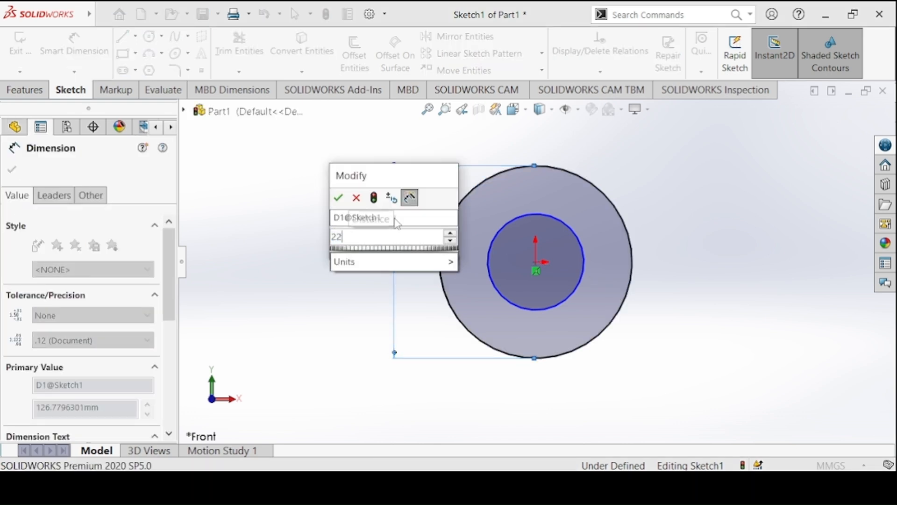
key("Return")
left_click(489, 253)
left_click(341, 259)
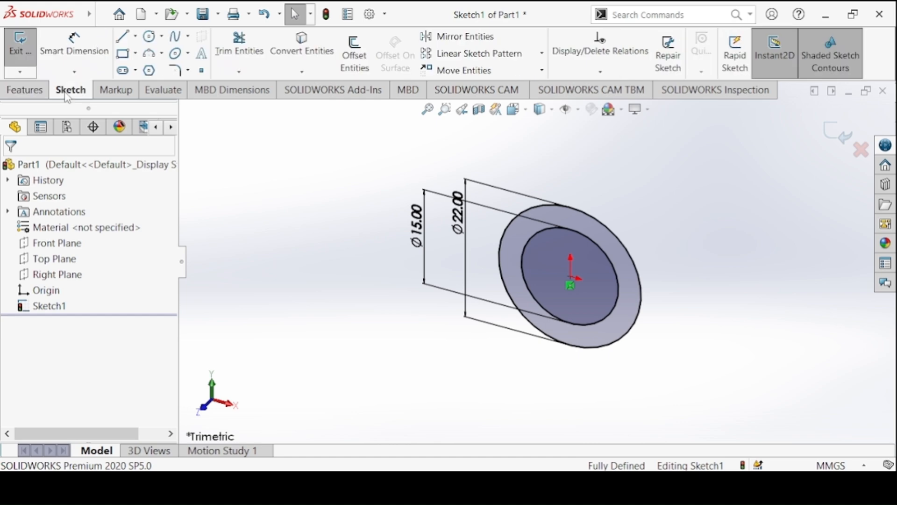
Set up a blind Boss-Extrude of the circle sketch with a depth of 80 mm, checking the length on the Bushing drawing.
left_click(24, 89)
left_click(26, 52)
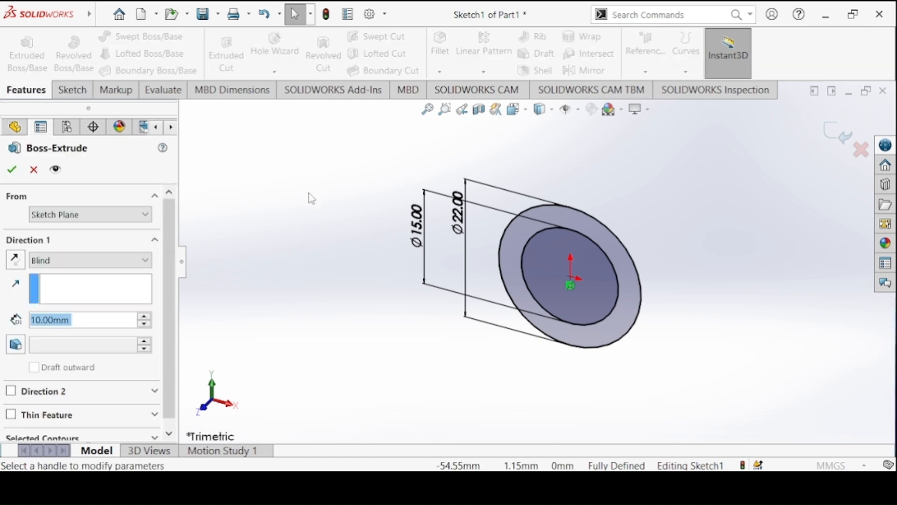
left_click(376, 487)
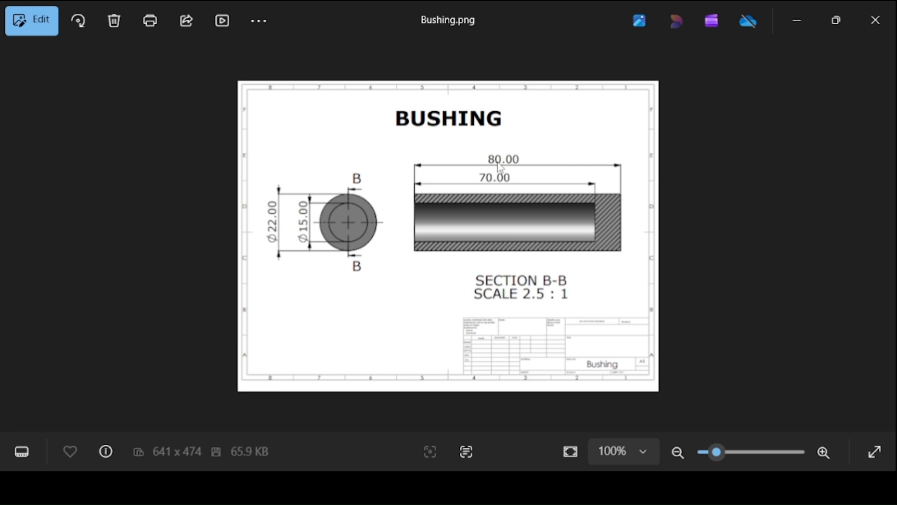
key("alt+Tab")
left_click(42, 321)
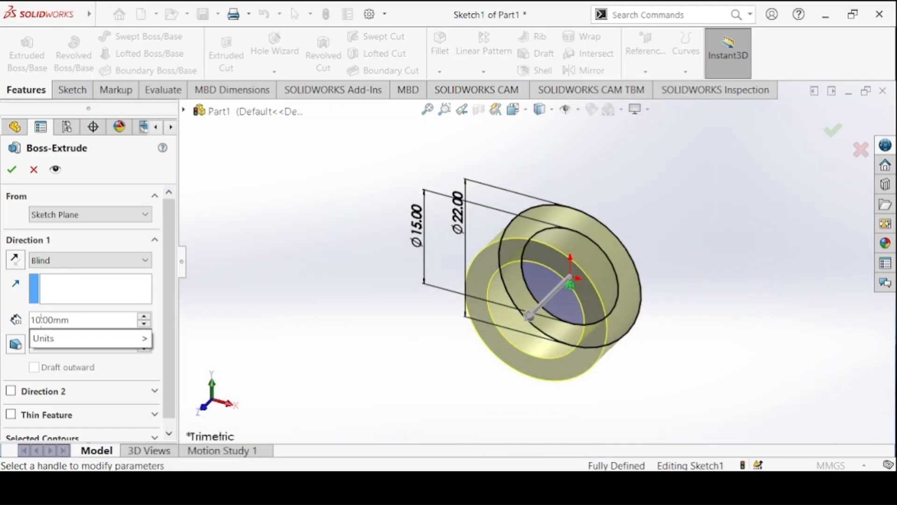
double_click(41, 320)
type("80")
key("Return")
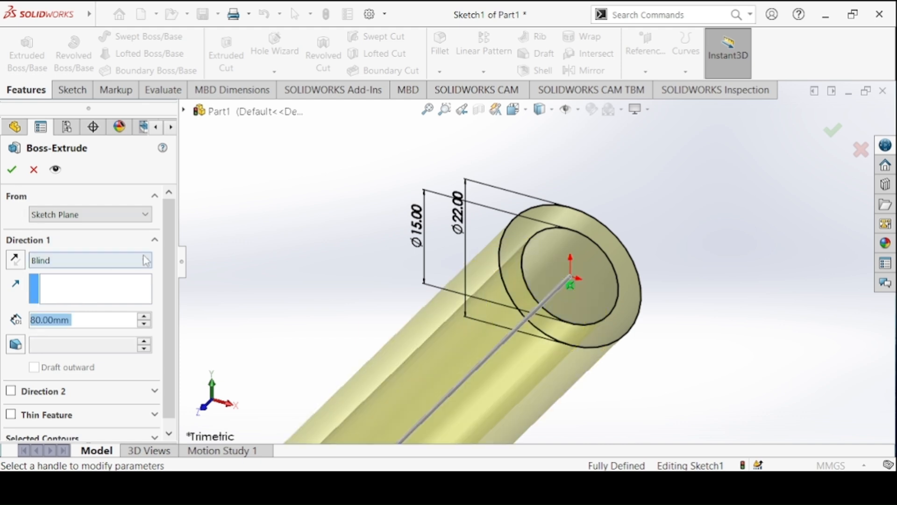
Choose the full outer circle as the extrusion's contour and complete the solid cylinder.
scroll(174, 282, "down", 1)
left_click(59, 431)
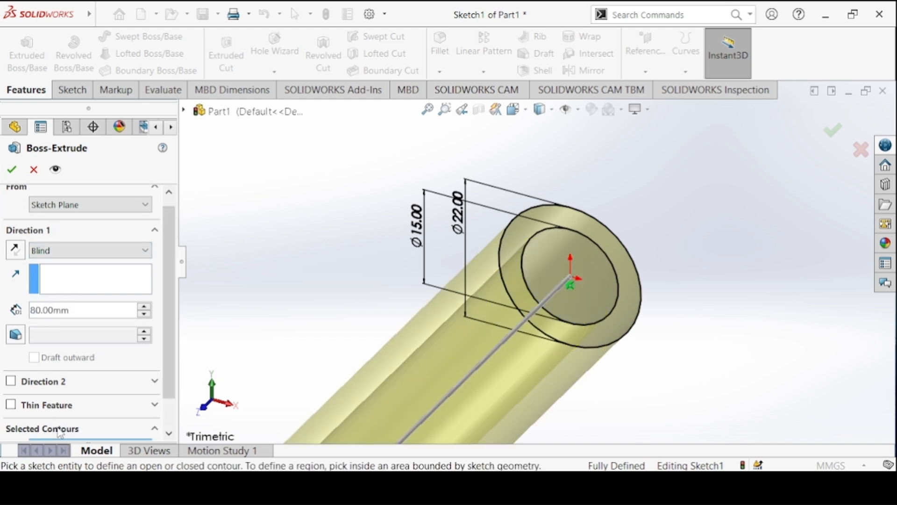
scroll(175, 360, "down", 4)
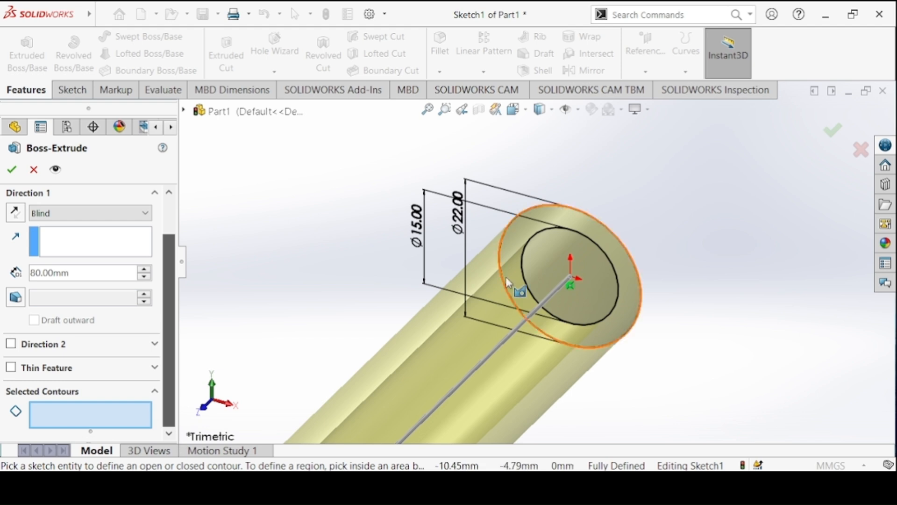
left_click(557, 206)
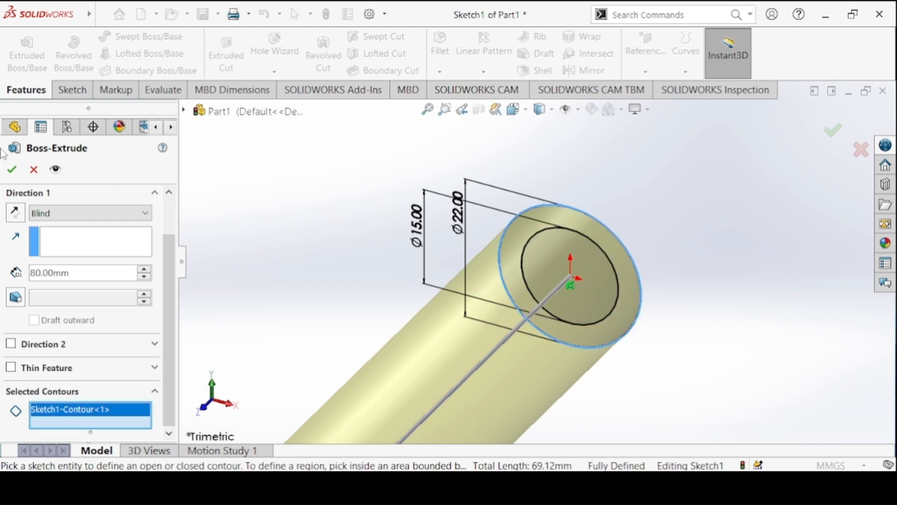
left_click(11, 171)
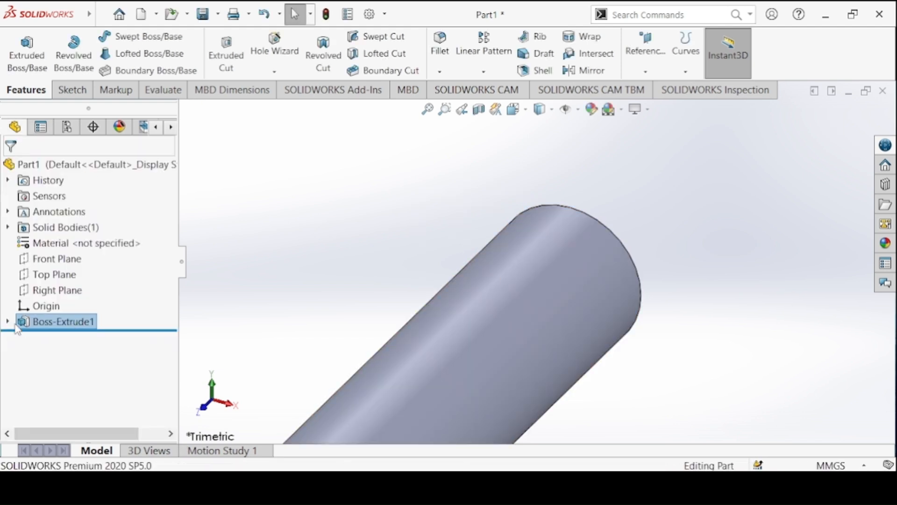
Start an Extruded Cut from the two-circle sketch, with the cut beginning at the cylinder's front end face.
left_click(8, 321)
left_click(58, 337)
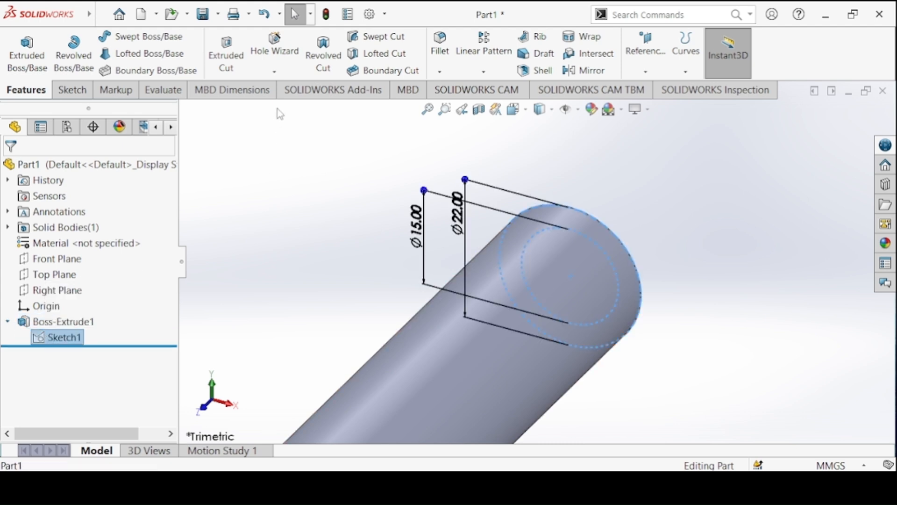
left_click(240, 57)
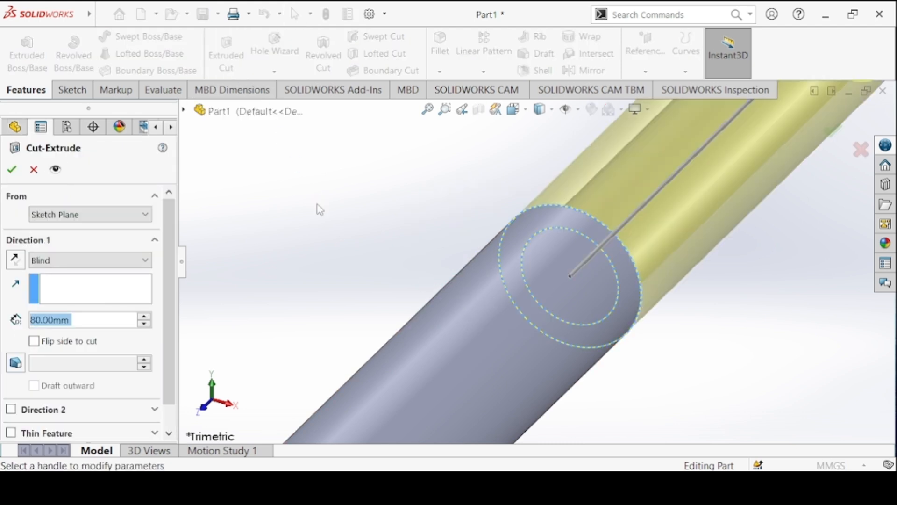
scroll(319, 211, "up", 3)
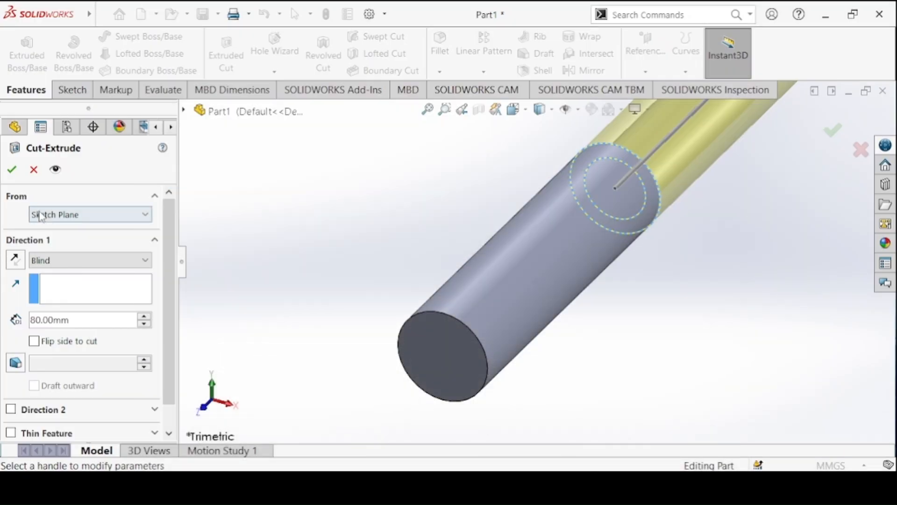
left_click(40, 216)
left_click(51, 238)
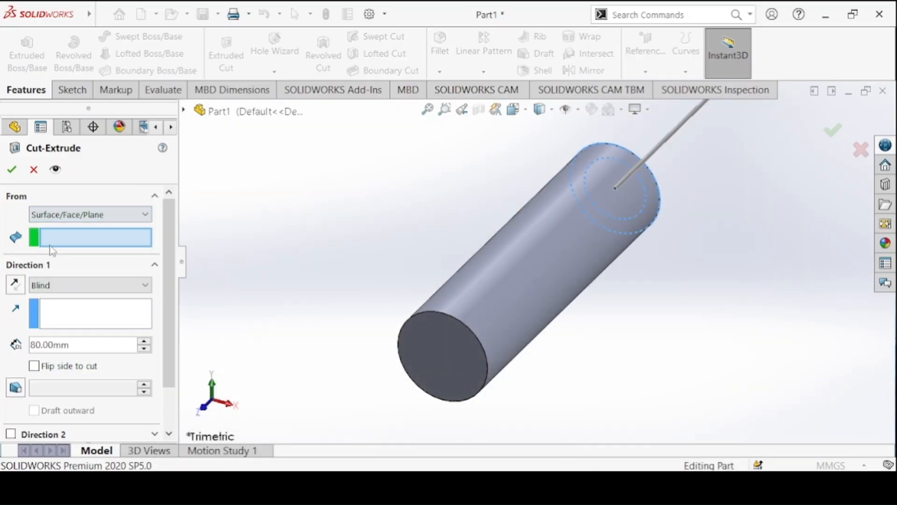
left_click(469, 347)
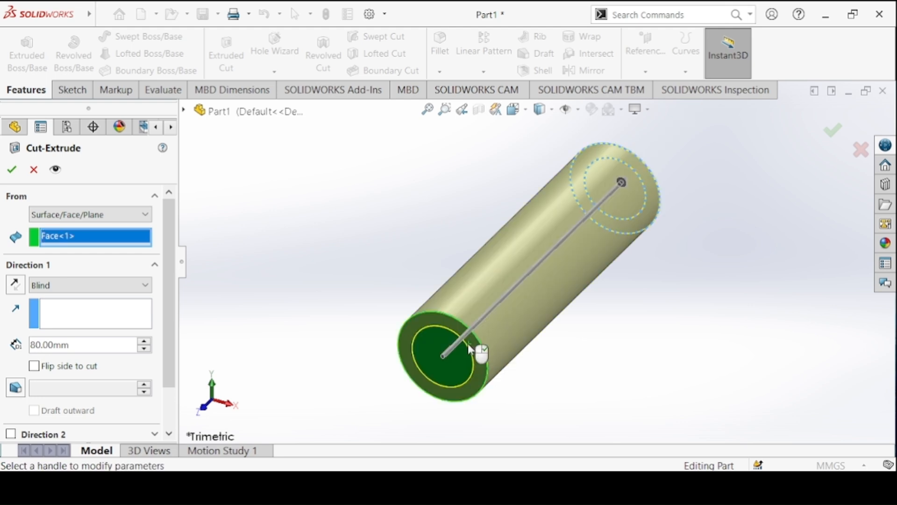
left_click(68, 215)
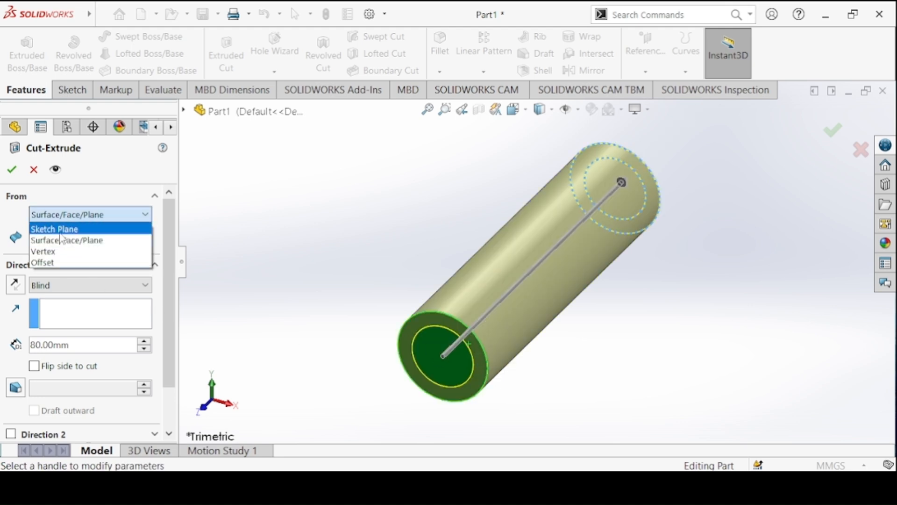
left_click(65, 238)
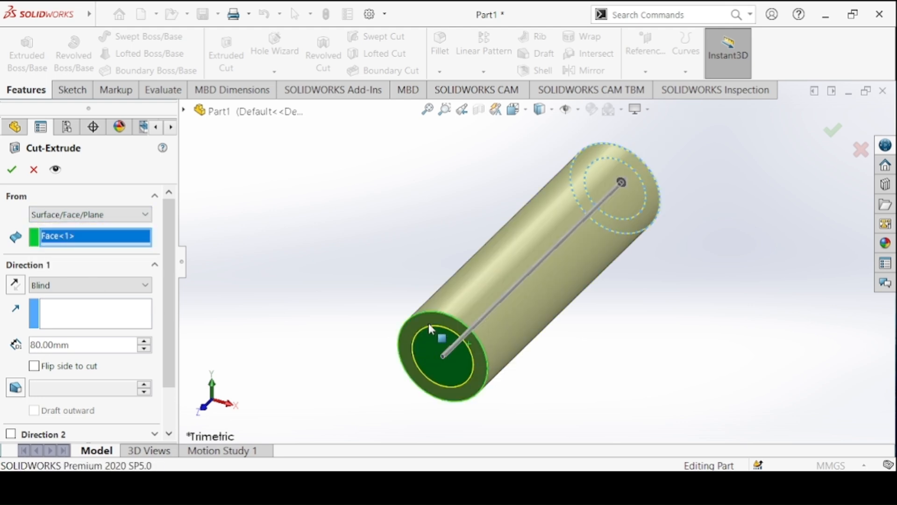
Set the blind cut's depth to 70 mm.
left_click(94, 286)
left_click(78, 289)
left_click(102, 347)
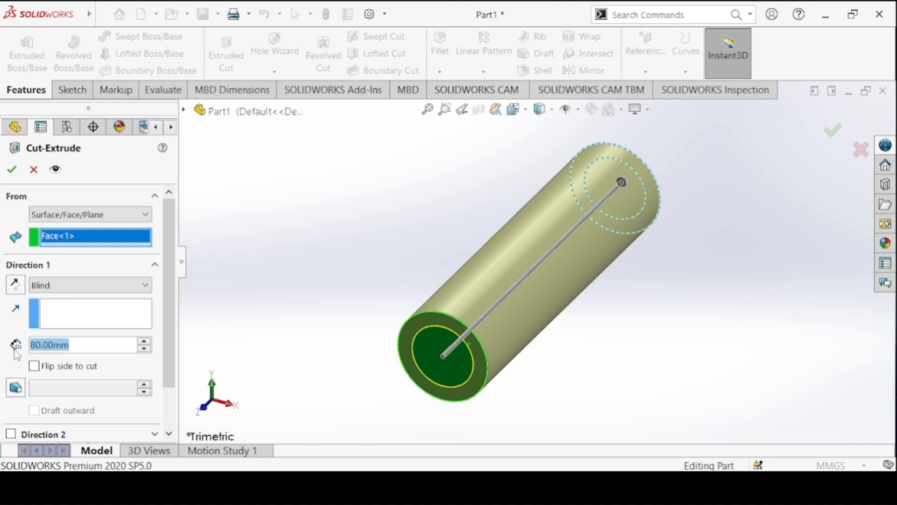
type("70")
key("Return")
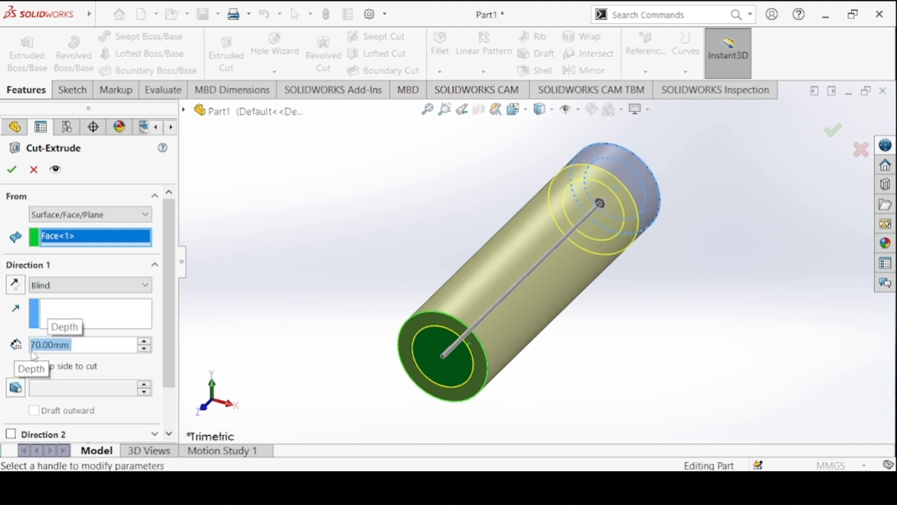
Choose the inner circle as the cut's contour and complete the blind bore.
scroll(164, 314, "down", 2)
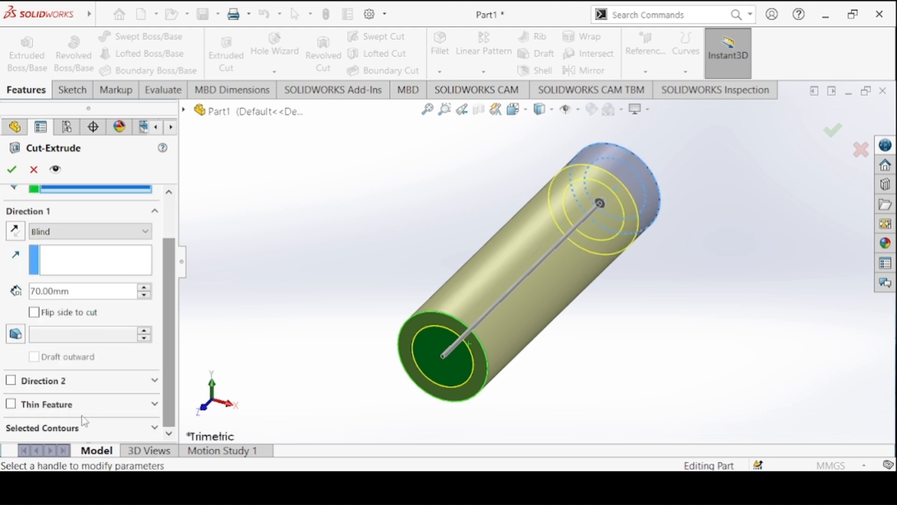
left_click(84, 422)
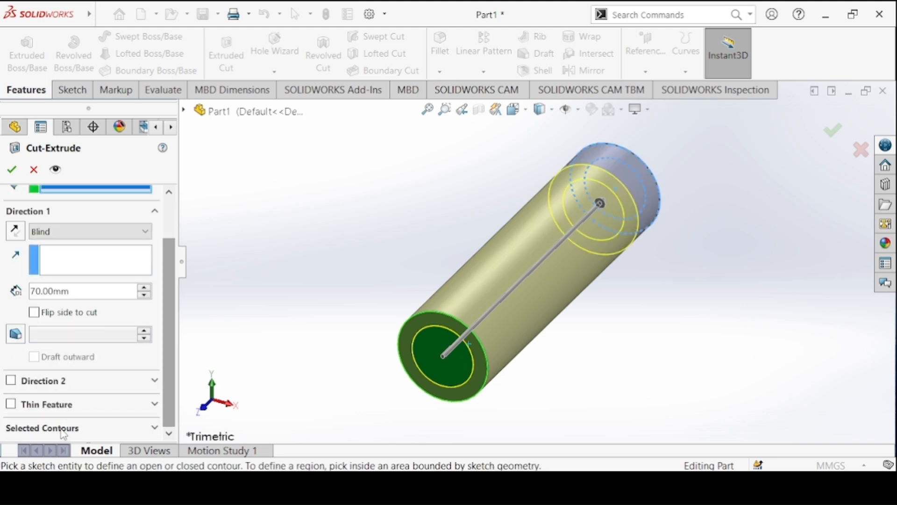
left_click(631, 170)
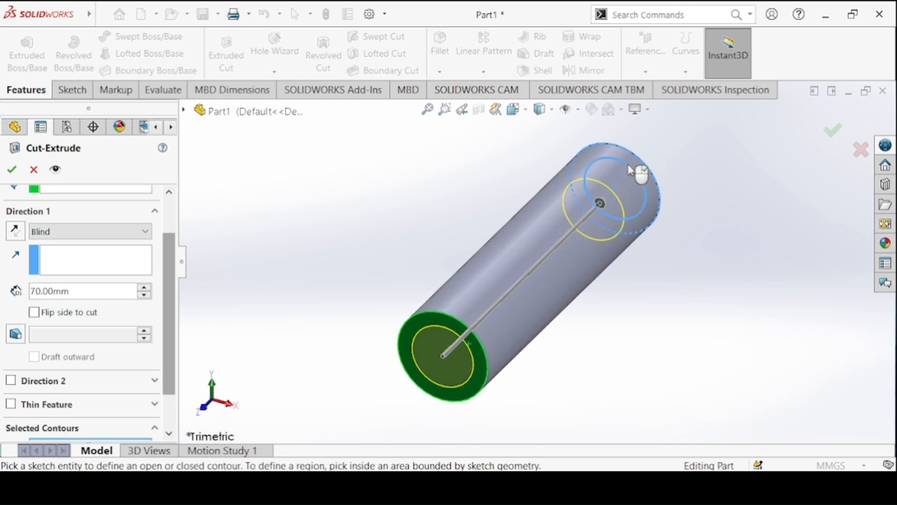
left_click(12, 170)
left_click(365, 223)
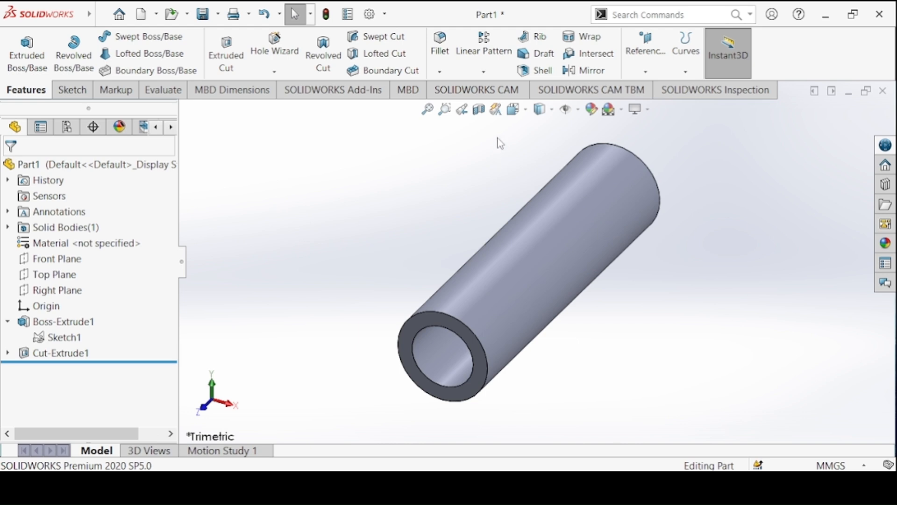
Section the part along the Right Plane and compare the bore with the section on the Bushing drawing.
left_click(479, 109)
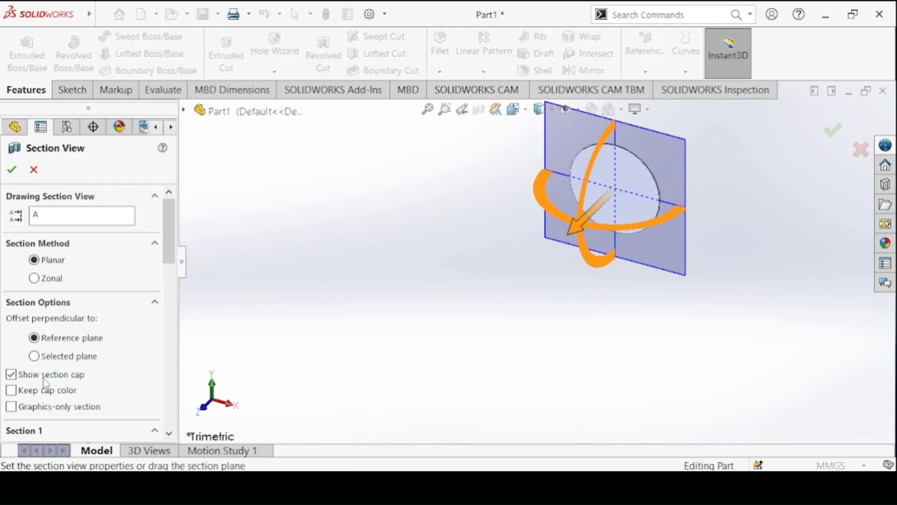
left_click_drag(169, 232, 159, 268)
left_click(80, 346)
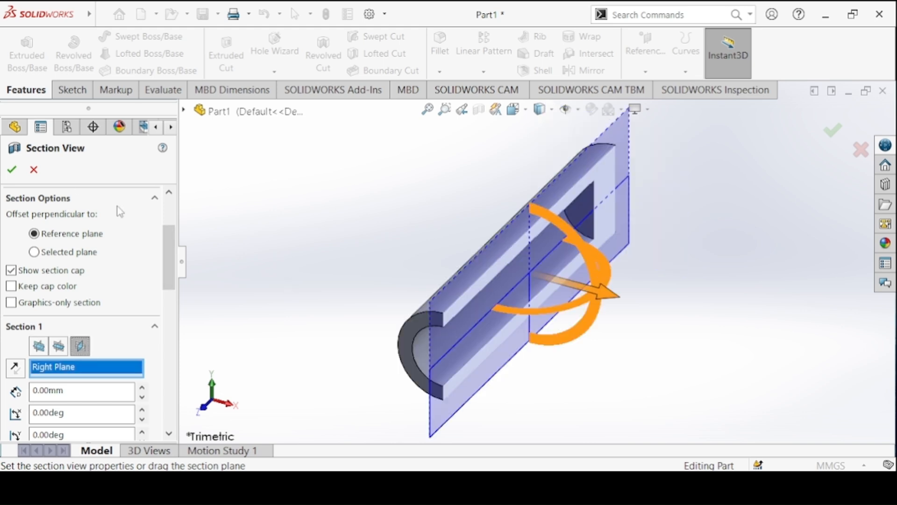
left_click(14, 170)
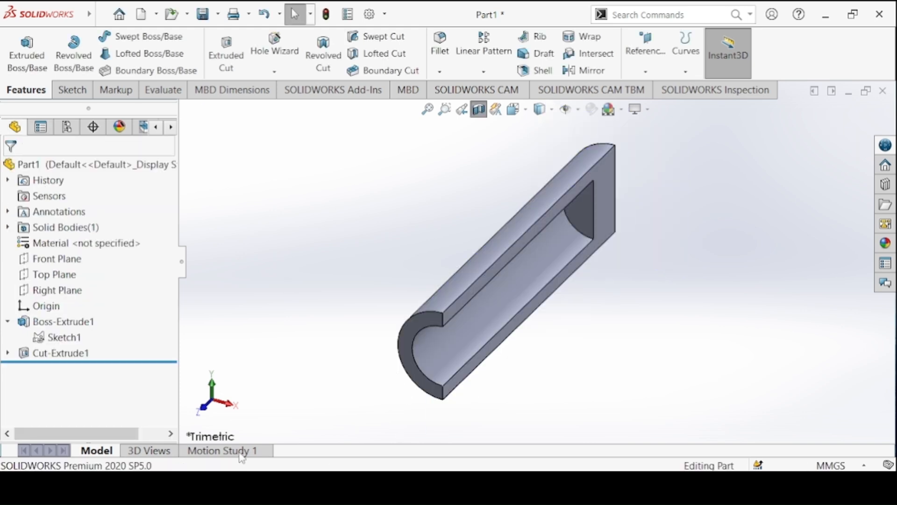
left_click(233, 404)
key("alt+Tab")
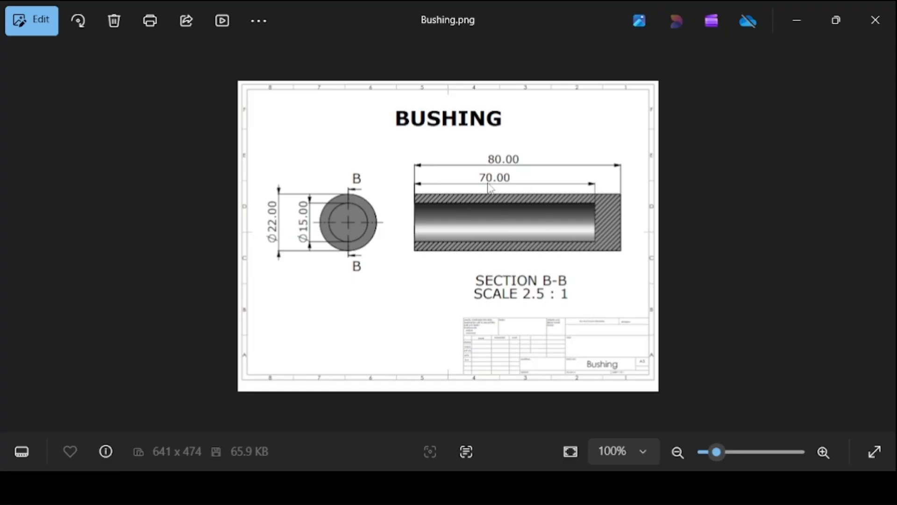
key("alt+Tab")
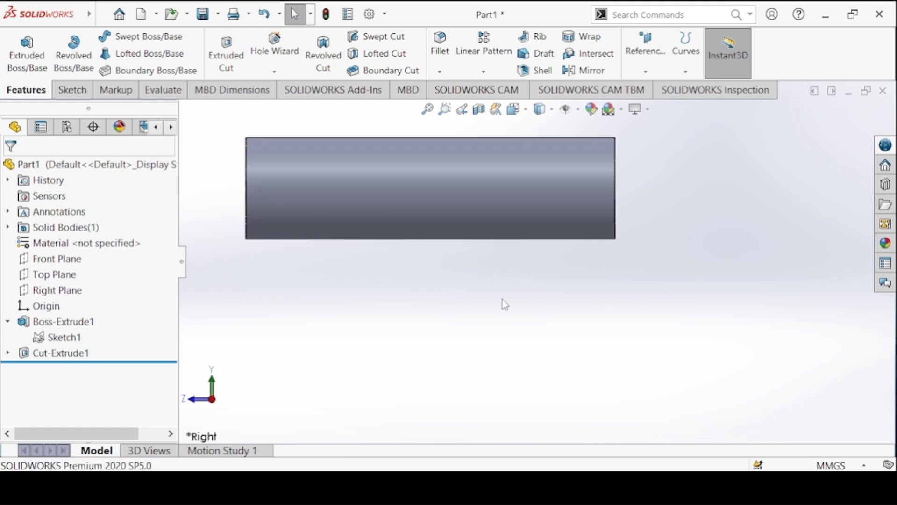
Apply the standard medium grey colour to the whole part.
key("ctrl+7")
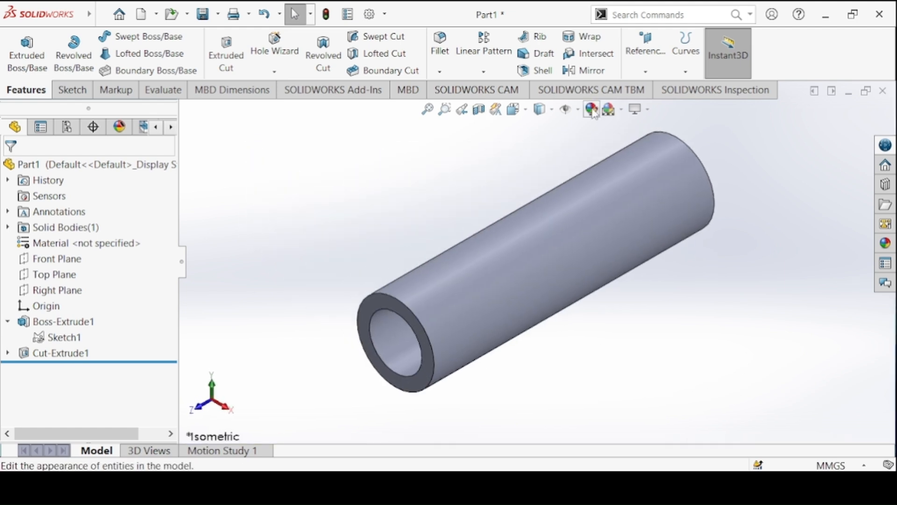
left_click(592, 111)
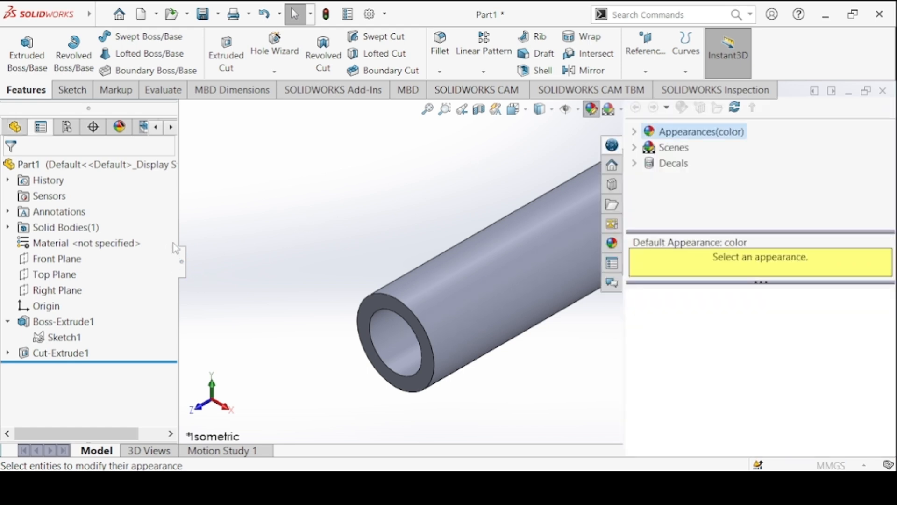
left_click_drag(168, 304, 167, 354)
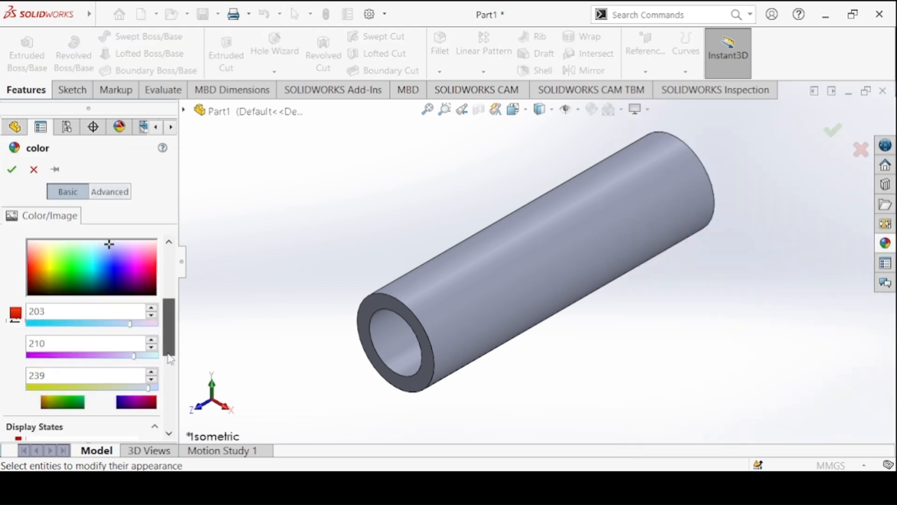
scroll(122, 329, "up", 3)
left_click(122, 292)
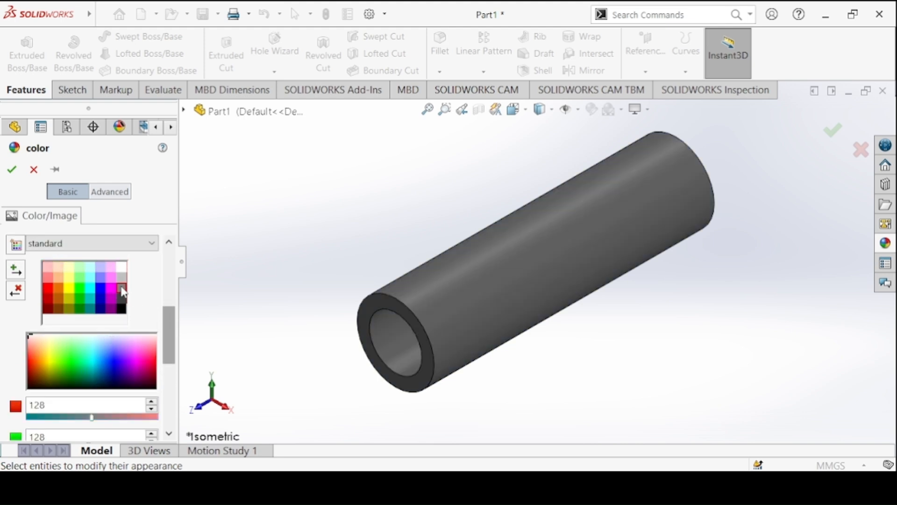
left_click(12, 169)
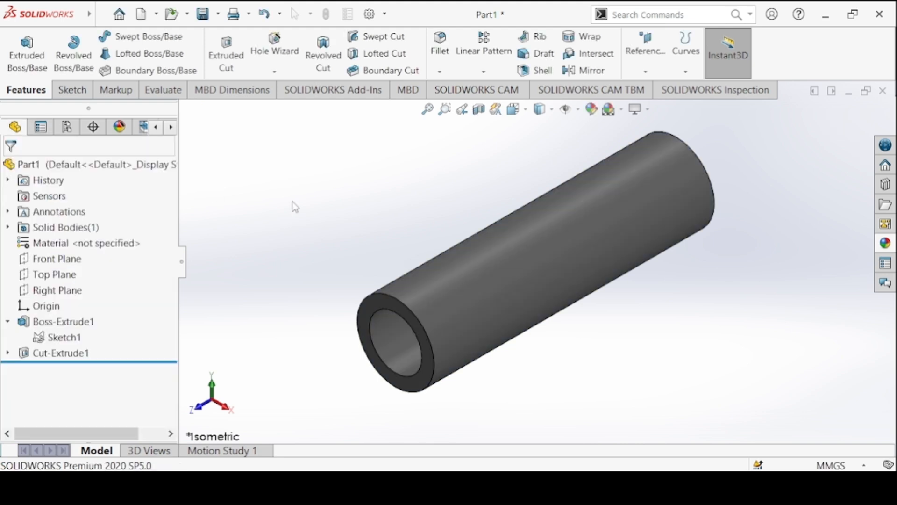
Start saving the part and create a folder named Crank Slider Mechanism on the Desktop.
left_click(209, 17)
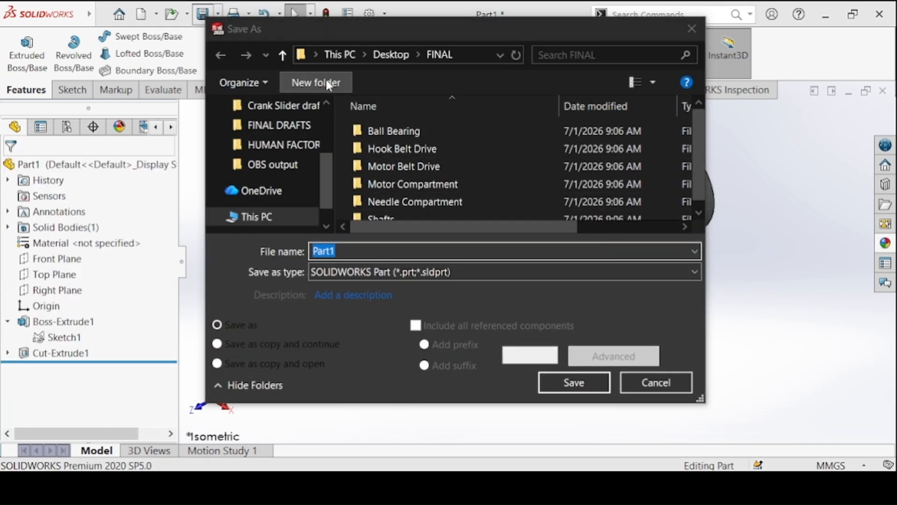
left_click(390, 55)
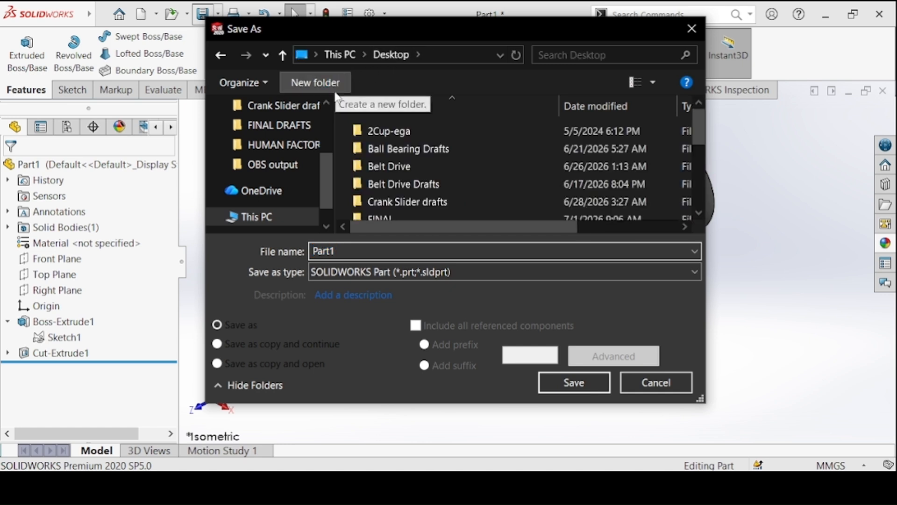
left_click(316, 82)
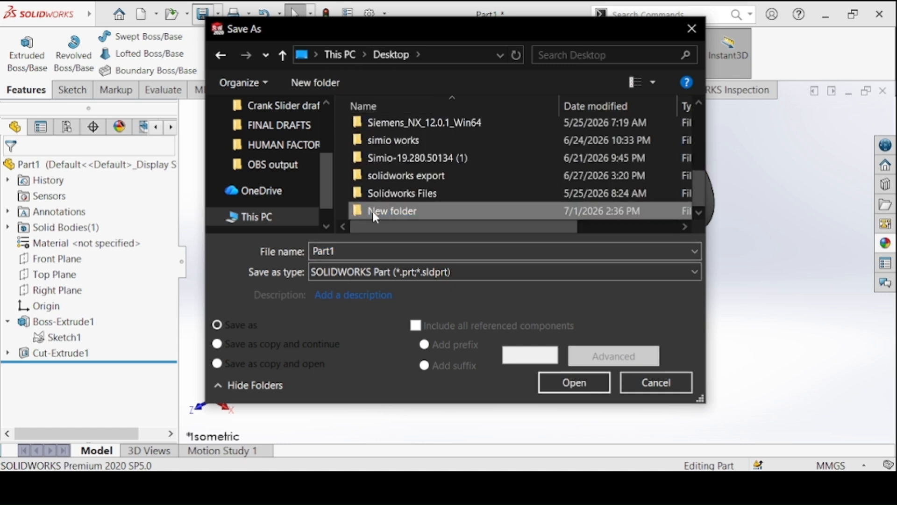
type("Cr")
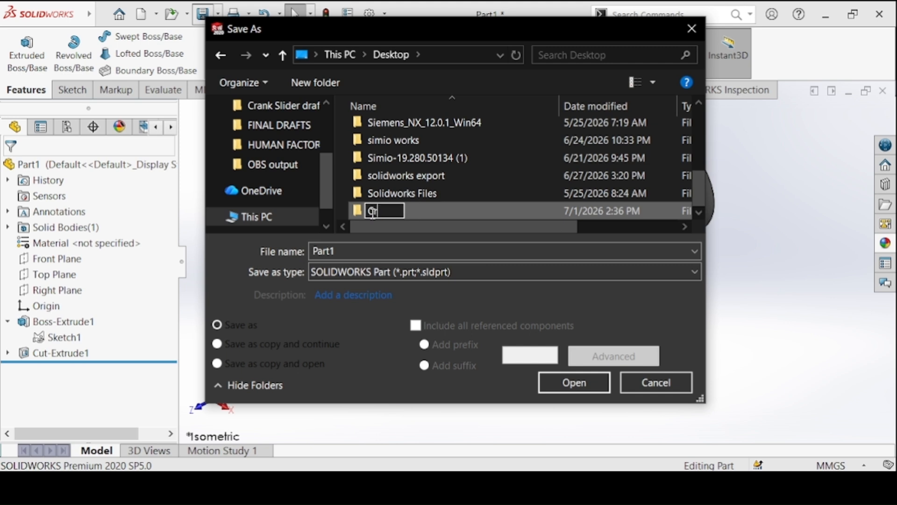
type("ank Slider echan")
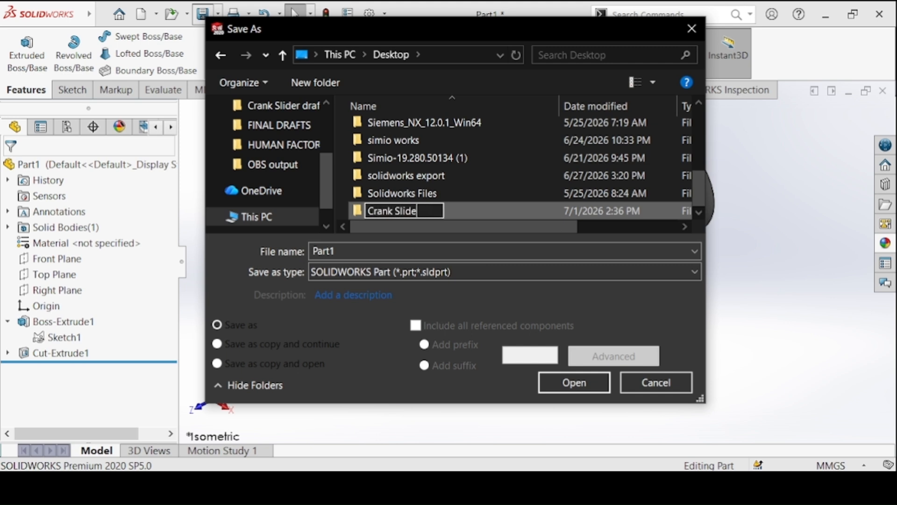
key("BackSpace")
key("BackSpace")
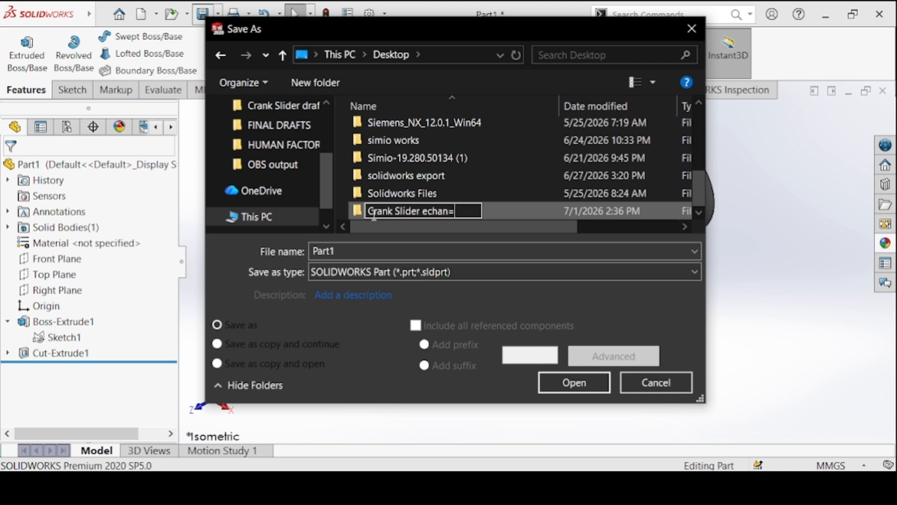
type("Mechanism")
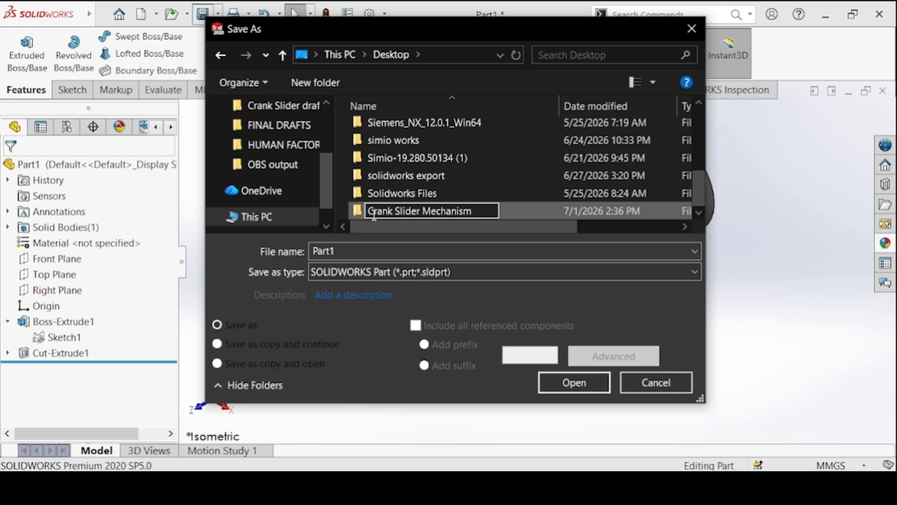
key("Return")
Save the part as Bushing inside the Crank Slider Mechanism folder.
double_click(374, 212)
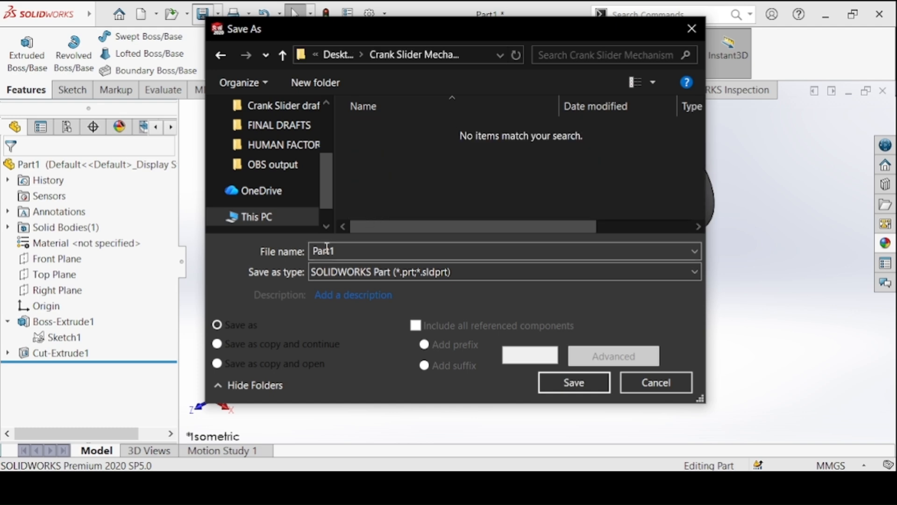
double_click(329, 252)
type("Bushing")
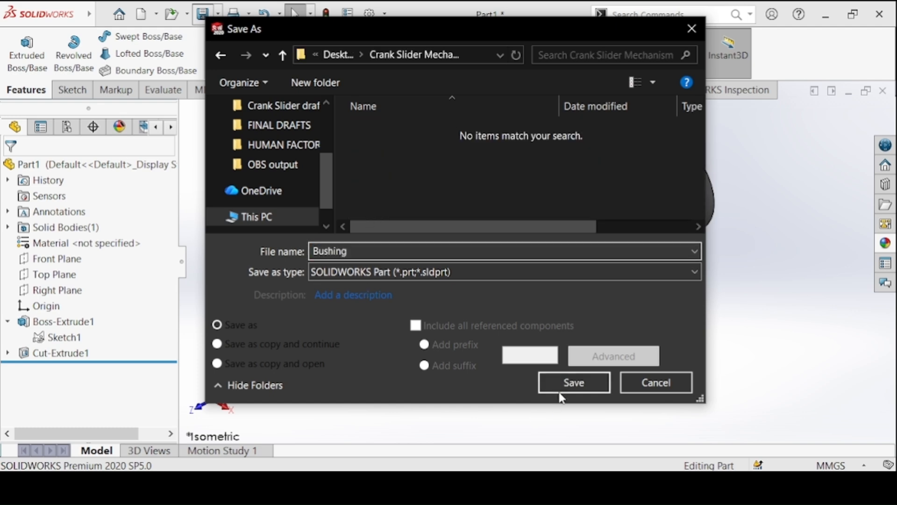
left_click(561, 391)
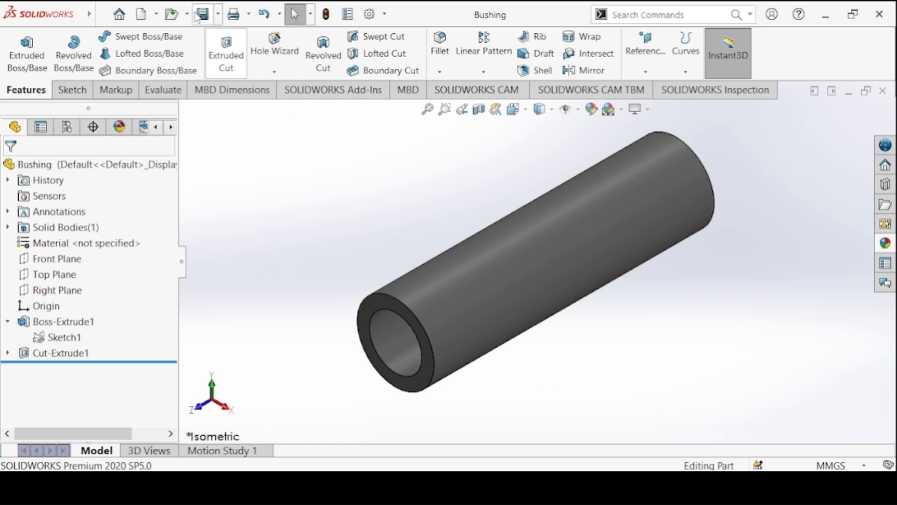
Create a new part document for the next component.
left_click(151, 17)
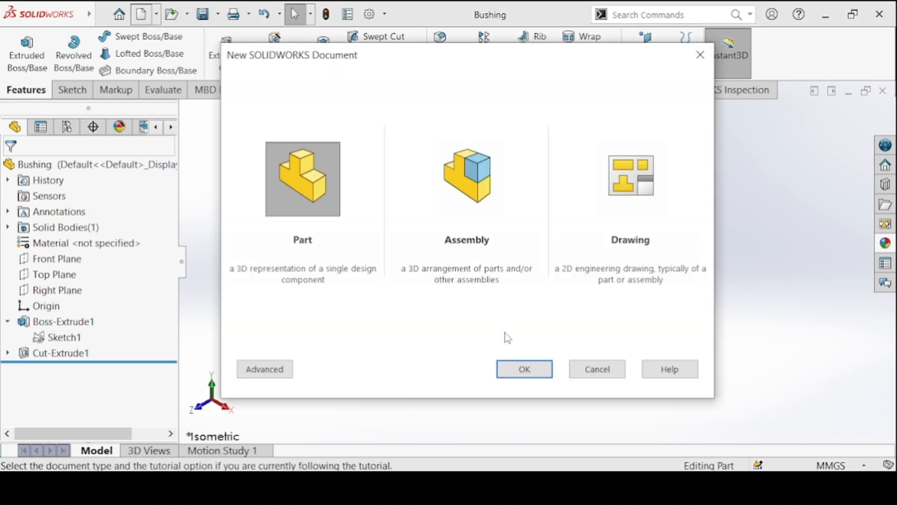
left_click(524, 372)
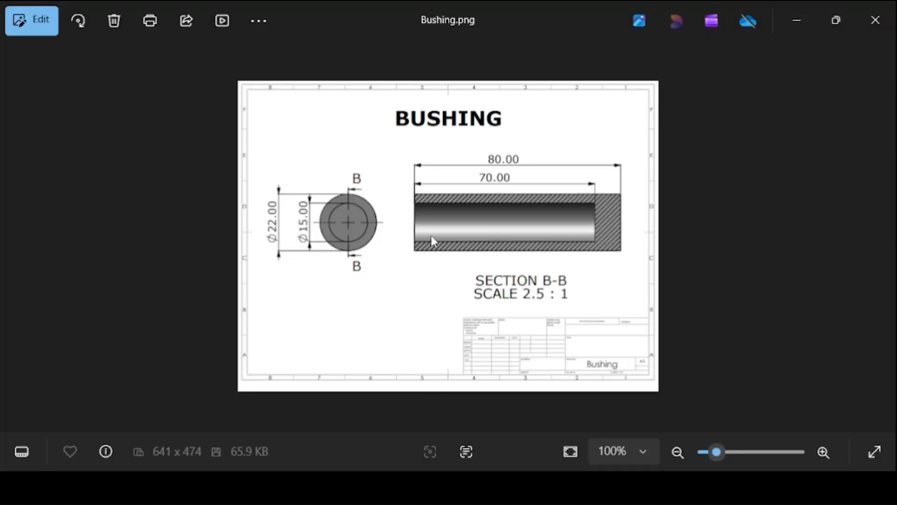
Bring up the Collar drawing in the image viewer, and start a sketch on the Top Plane of the new part.
scroll(431, 236, "up", 1)
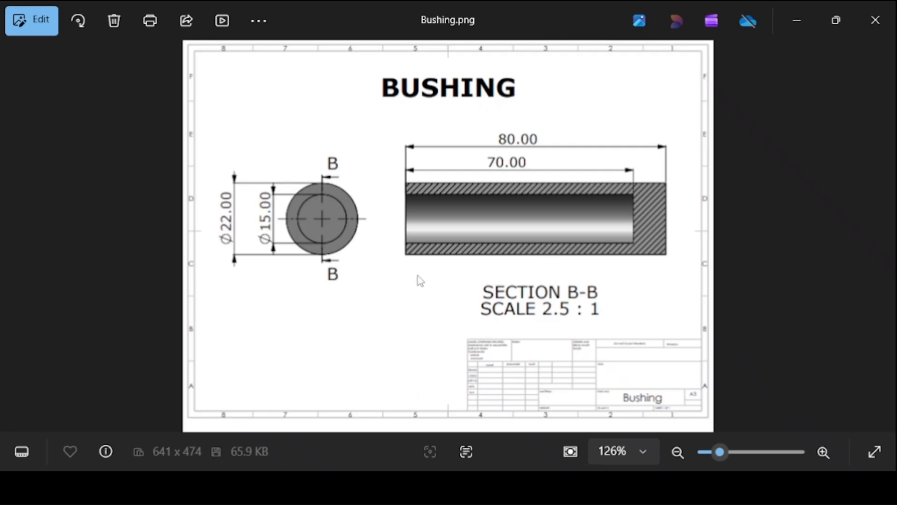
key("Right")
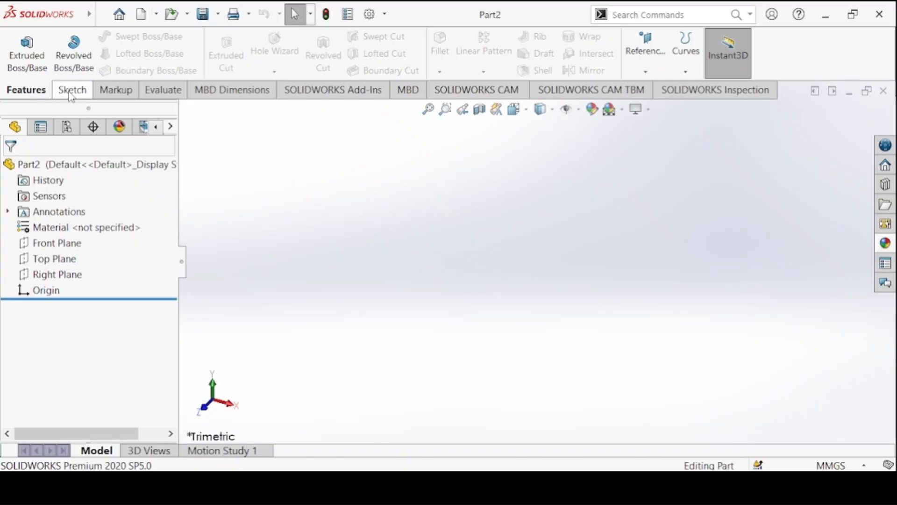
left_click(70, 90)
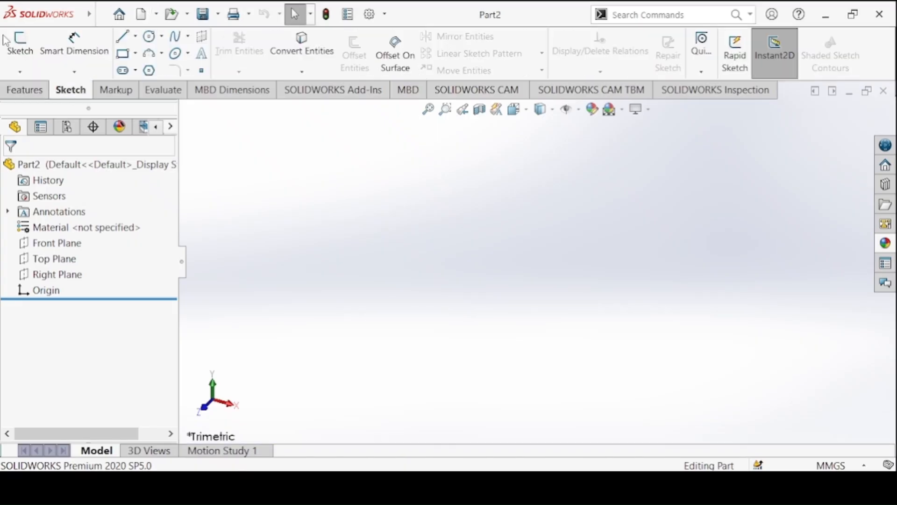
left_click(33, 49)
left_click(375, 266)
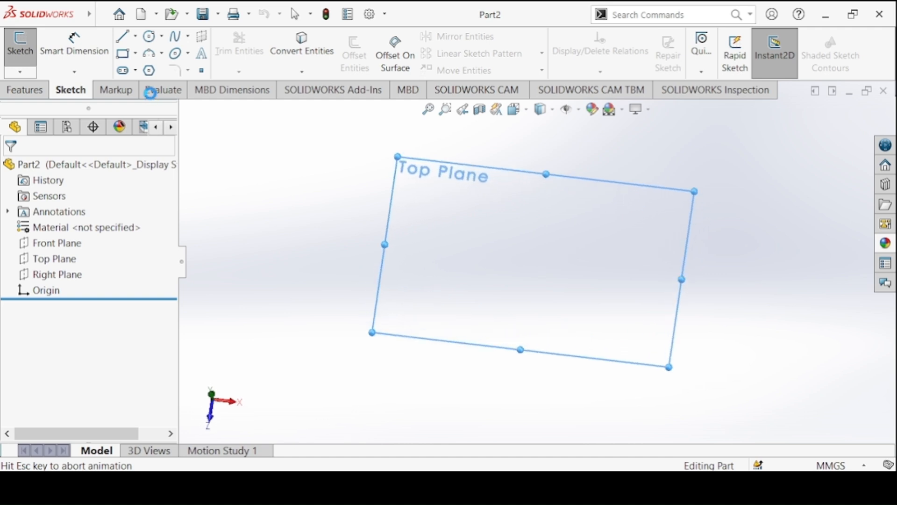
Sketch two concentric circles centred on the origin, the inner one about 17.6 mm in radius.
left_click(156, 40)
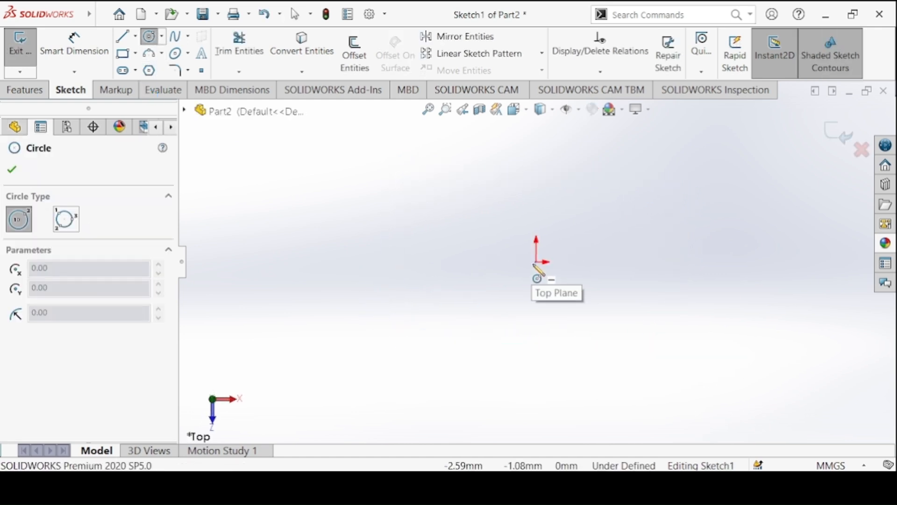
left_click_drag(537, 262, 540, 264)
left_click_drag(501, 227, 499, 224)
left_click_drag(536, 262, 517, 243)
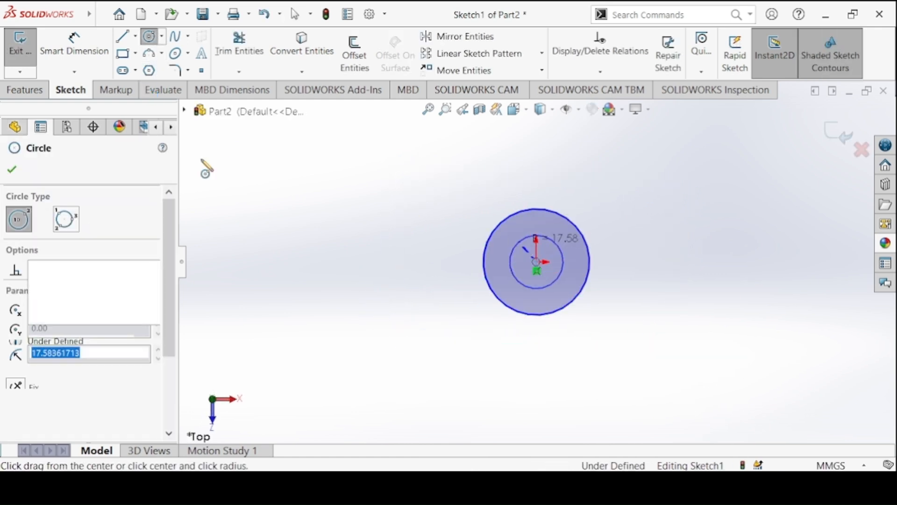
Check the Collar drawing and dimension the outer circle's diameter to 25 mm.
left_click(53, 59)
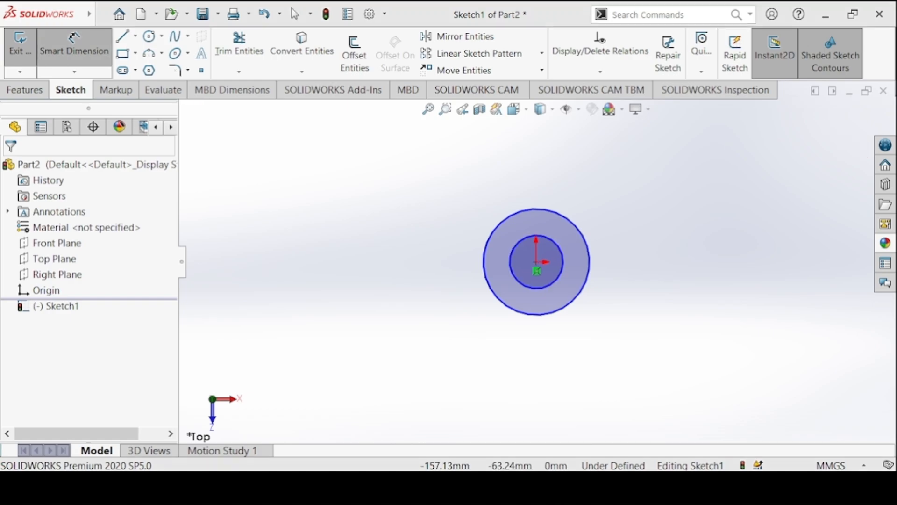
key("alt+Tab")
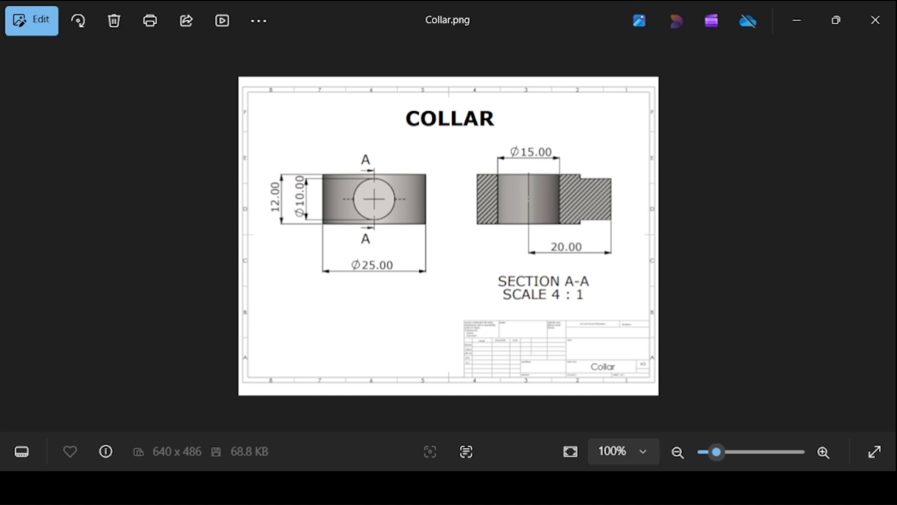
mouse_move(383, 488)
left_click(427, 413)
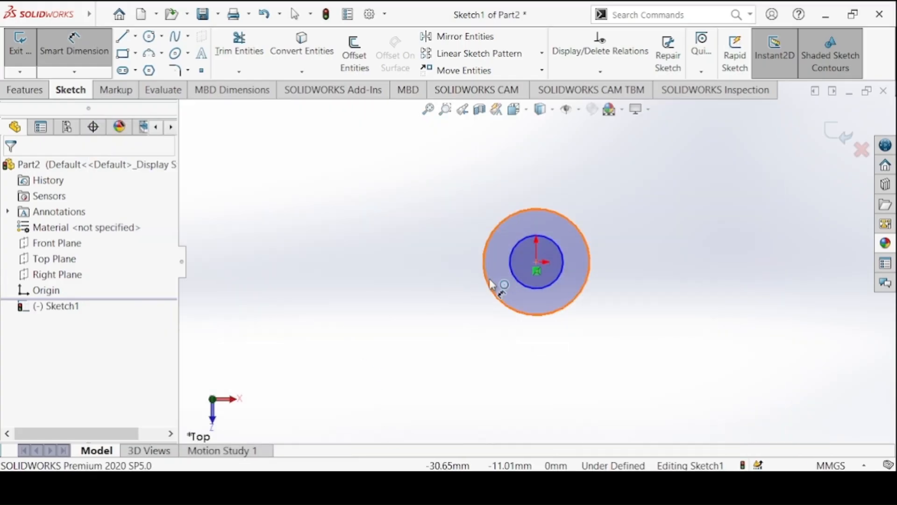
left_click(490, 284)
left_click(473, 280)
type("25")
key("Return")
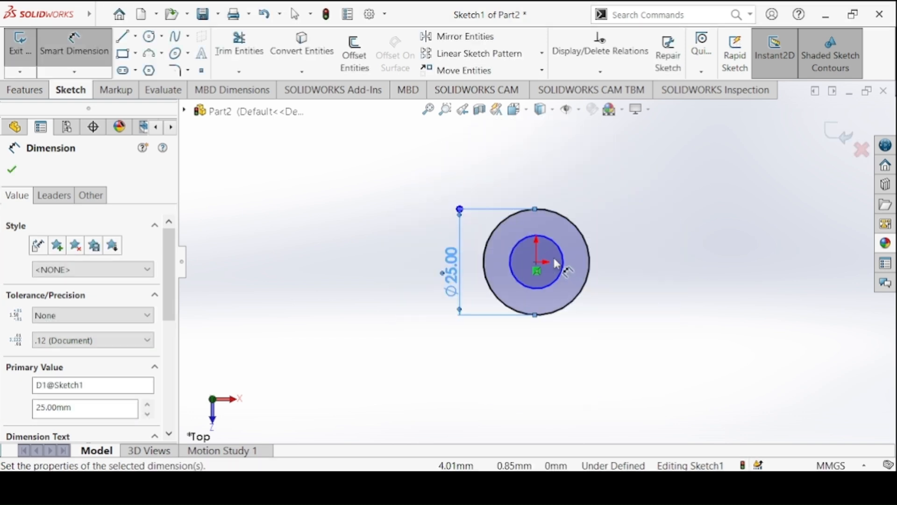
Dimension the inner circle's diameter to 15 mm.
left_click(561, 262)
left_click(627, 254)
key("Return")
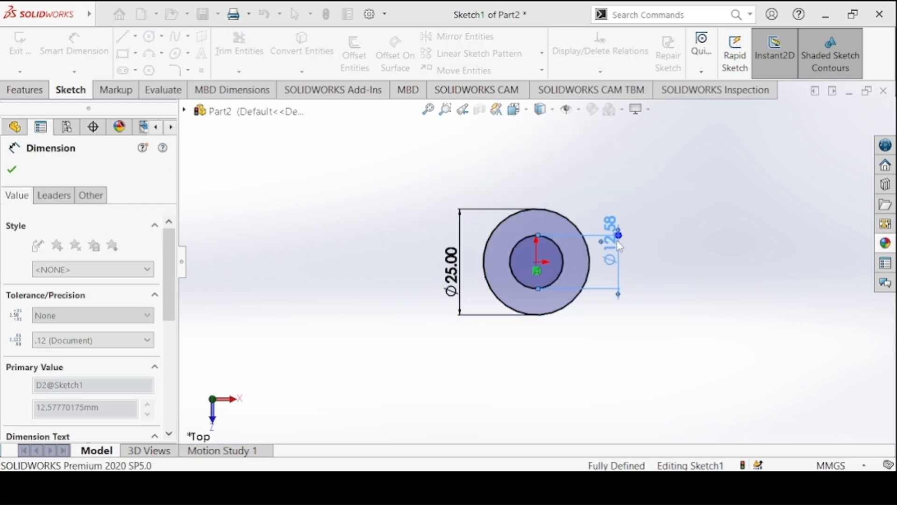
type("15")
key("Return")
Extrude the ring profile 12 mm with the Mid Plane end condition, checking the height on the Collar drawing.
left_click(21, 93)
left_click(24, 72)
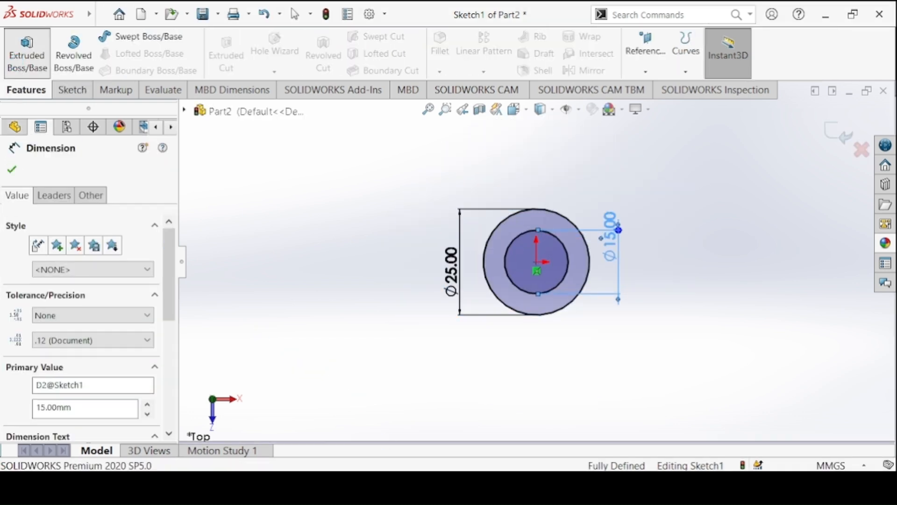
left_click(429, 482)
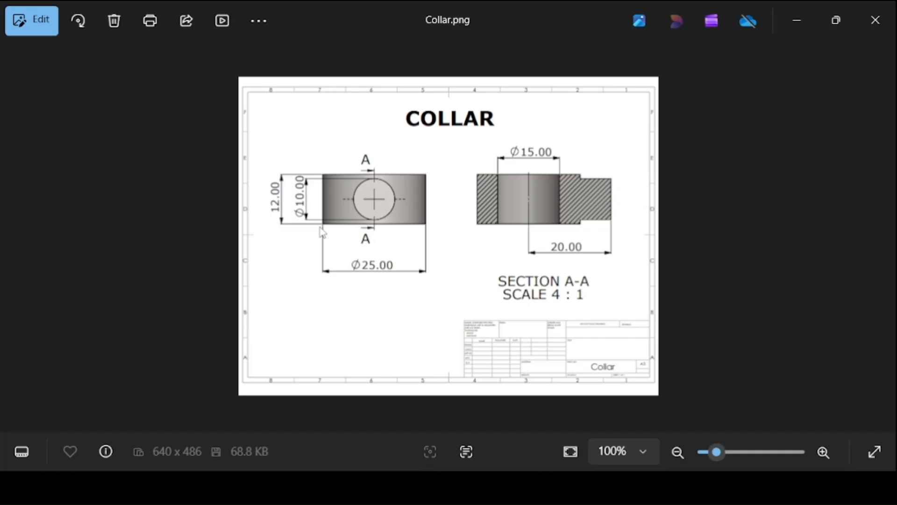
left_click(368, 484)
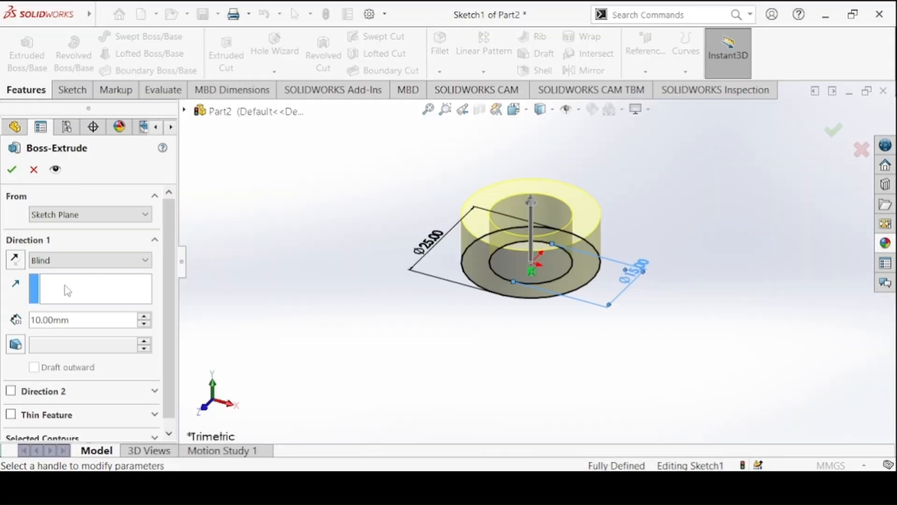
double_click(58, 320)
type("12")
key("Return")
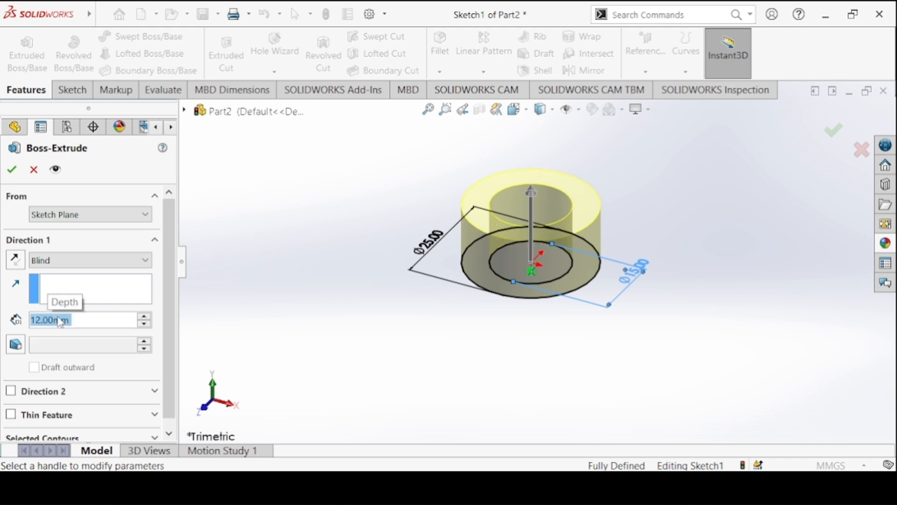
left_click(51, 257)
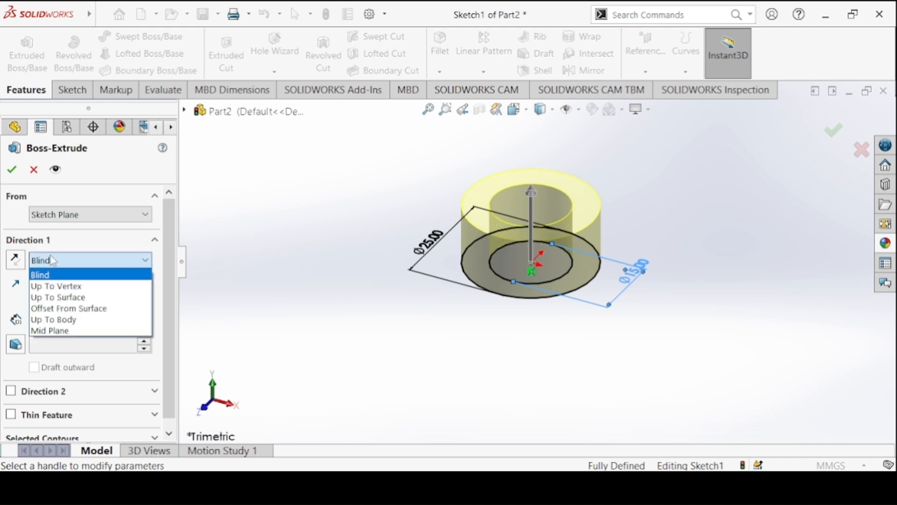
left_click(79, 330)
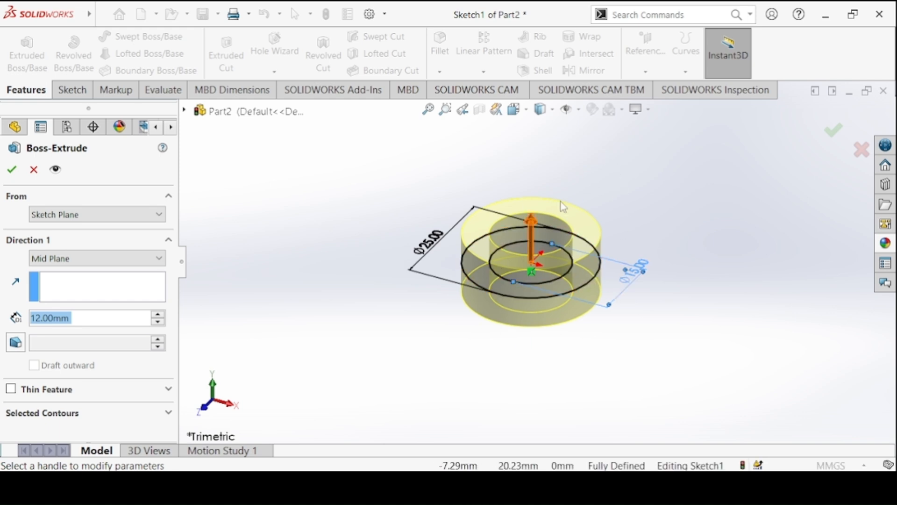
left_click(12, 170)
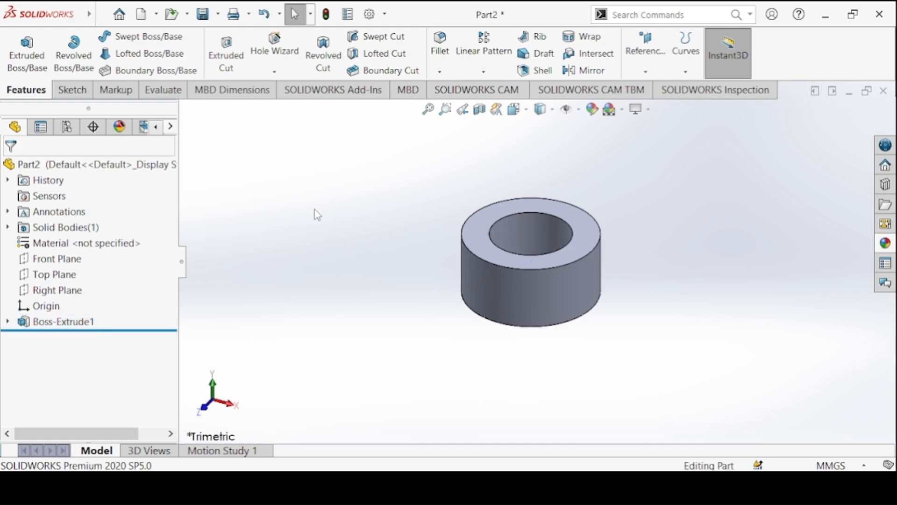
Consult the Collar drawing and sketch a circle about 8 mm in diameter on the Front Plane, centred on the origin.
key("alt+Tab")
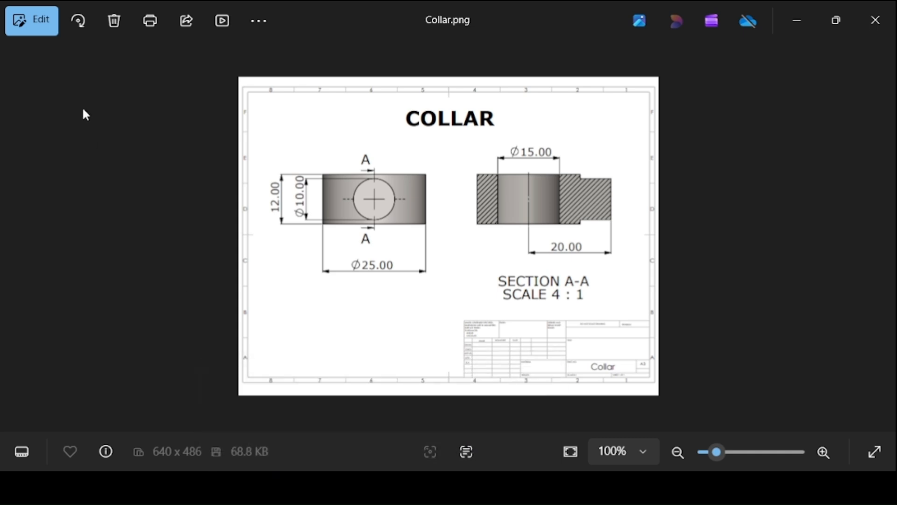
left_click(468, 421)
left_click(72, 90)
left_click(6, 44)
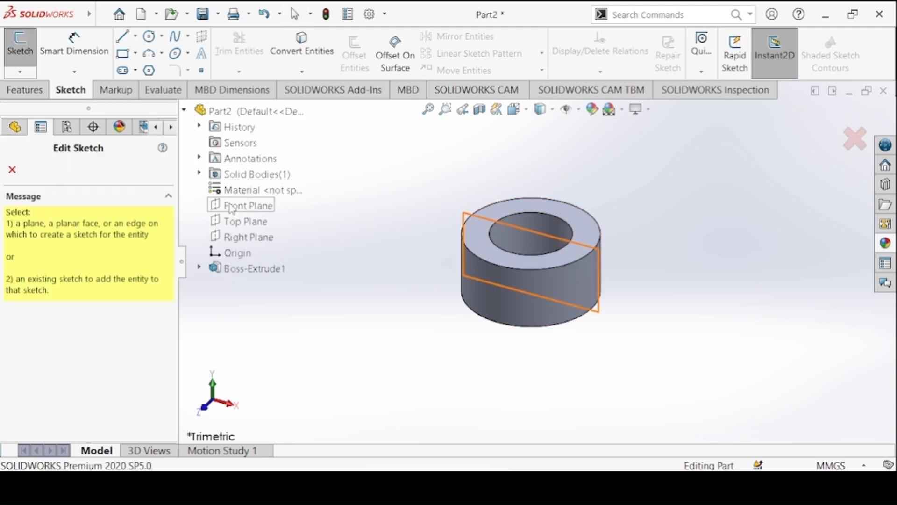
left_click(234, 206)
left_click(150, 37)
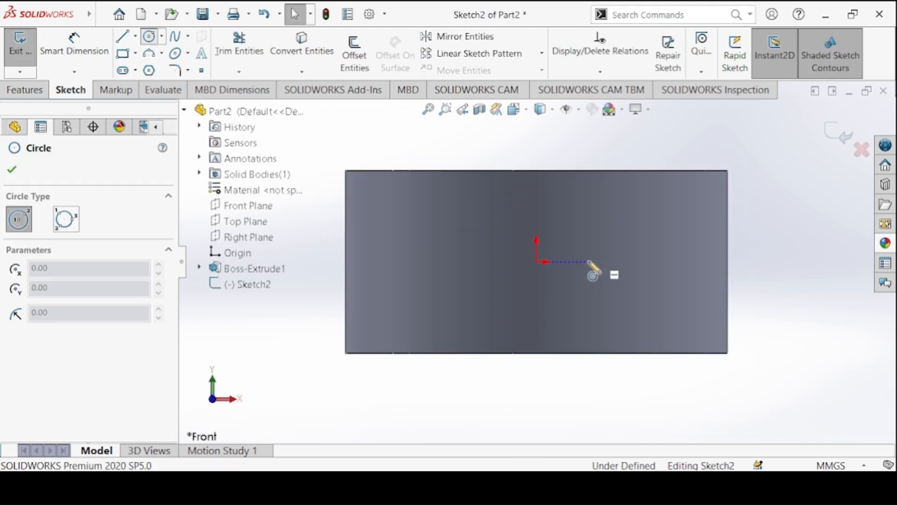
left_click_drag(537, 262, 494, 218)
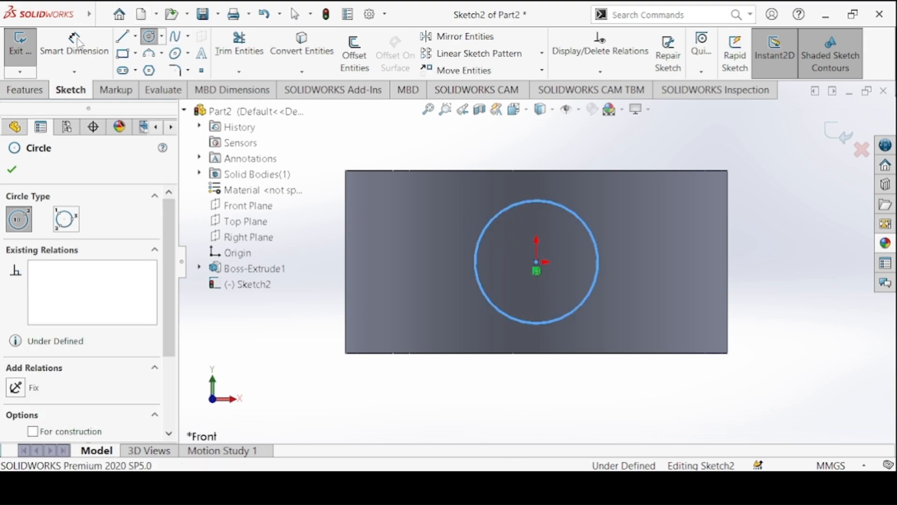
Dimension the Front Plane circle's diameter to 10 mm as given on the Collar drawing.
key("Escape")
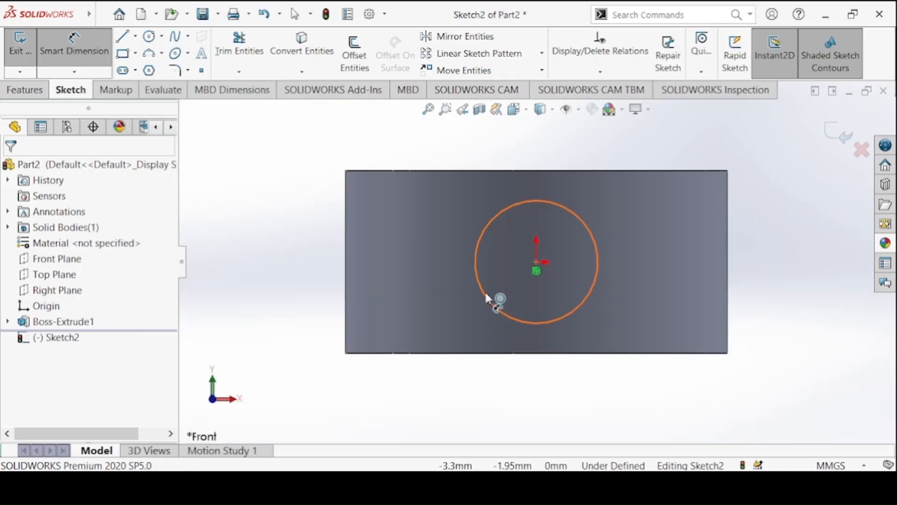
left_click(494, 301)
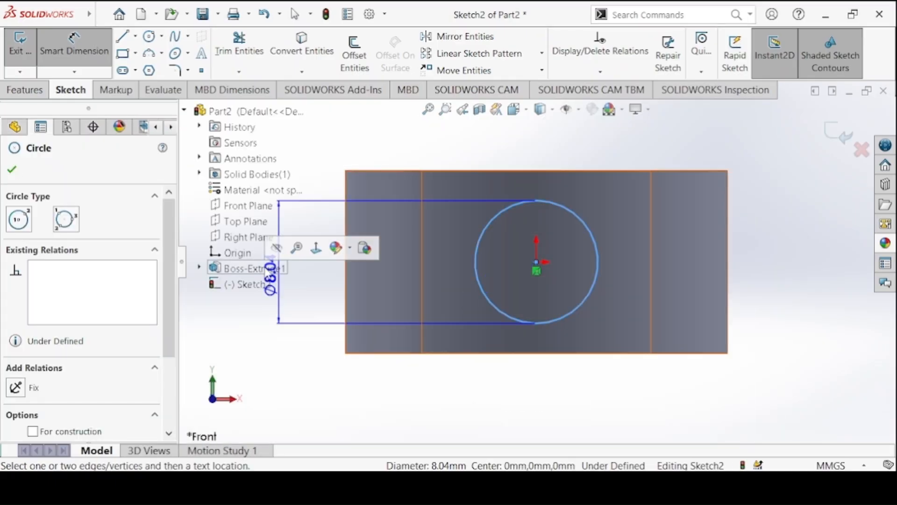
left_click(287, 346)
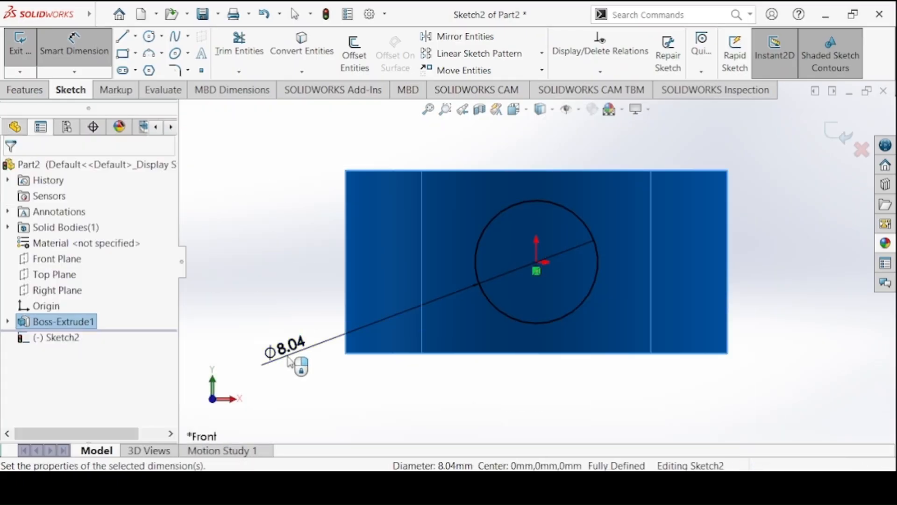
type("10")
key("Return")
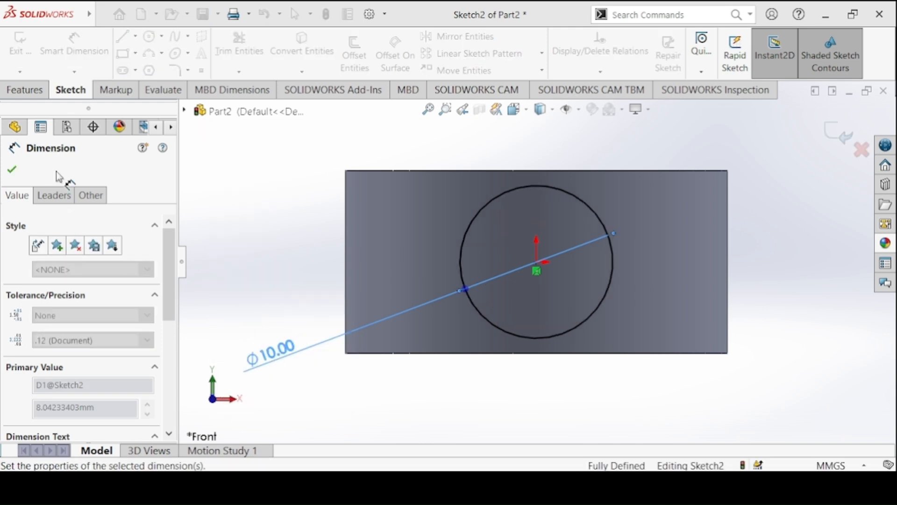
left_click(12, 169)
Start a boss extrusion of the 10 mm circle, beginning at a 20 mm offset from the sketch plane.
left_click(25, 90)
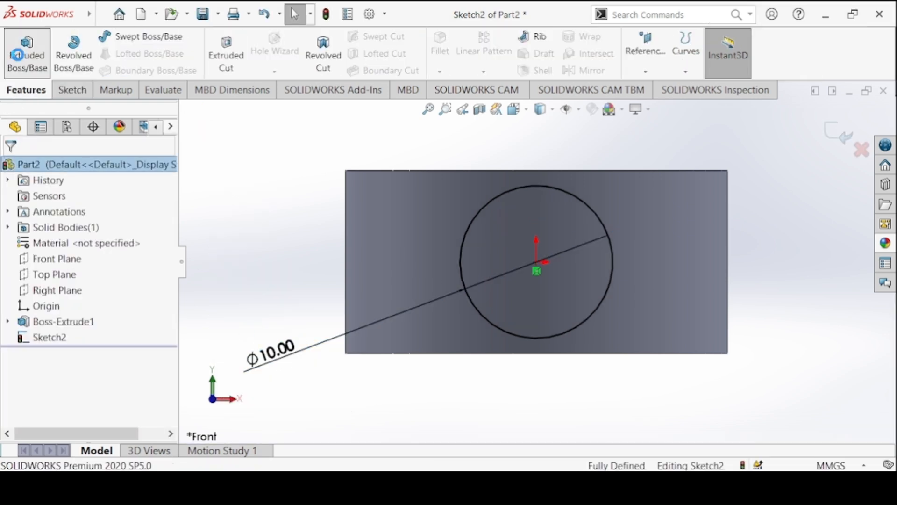
left_click(18, 55)
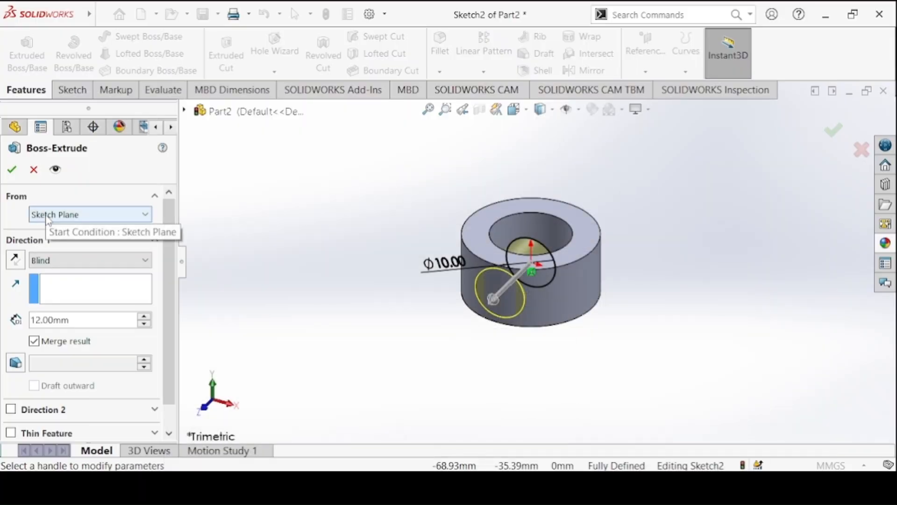
left_click(46, 216)
left_click(47, 260)
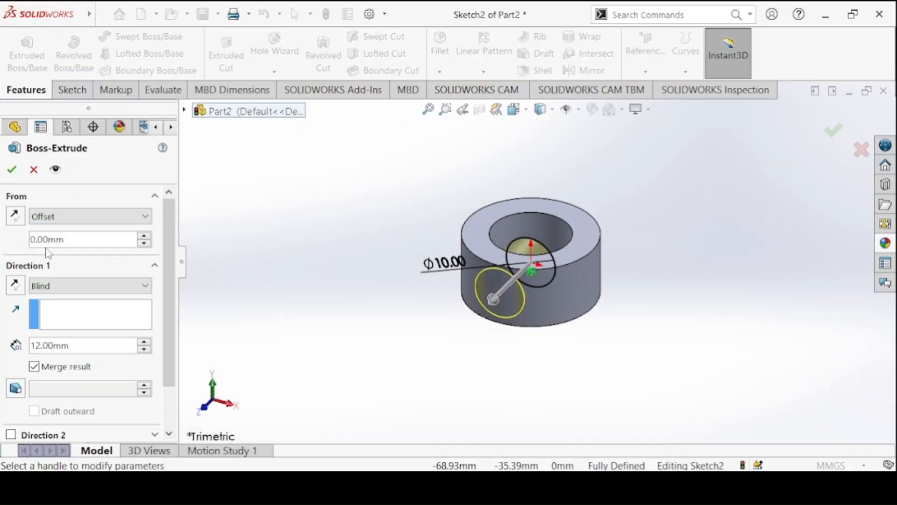
left_click(49, 241)
type("20")
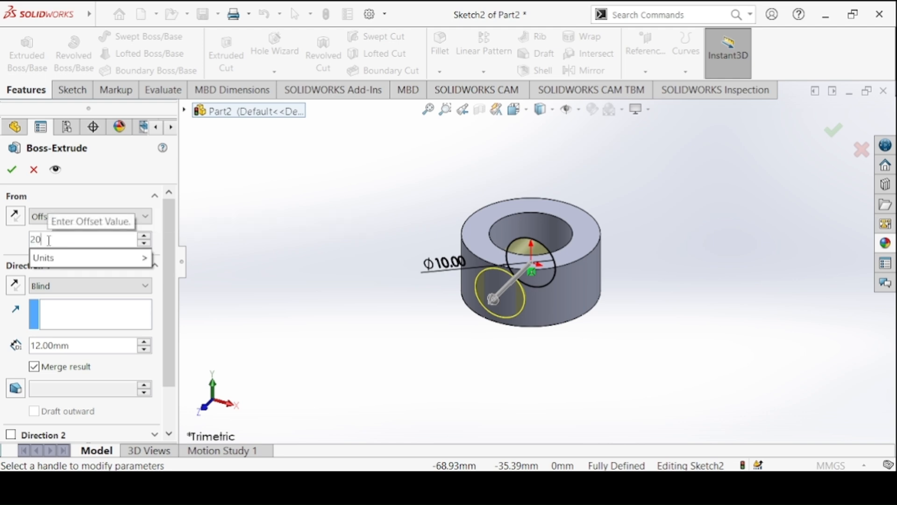
key("Return")
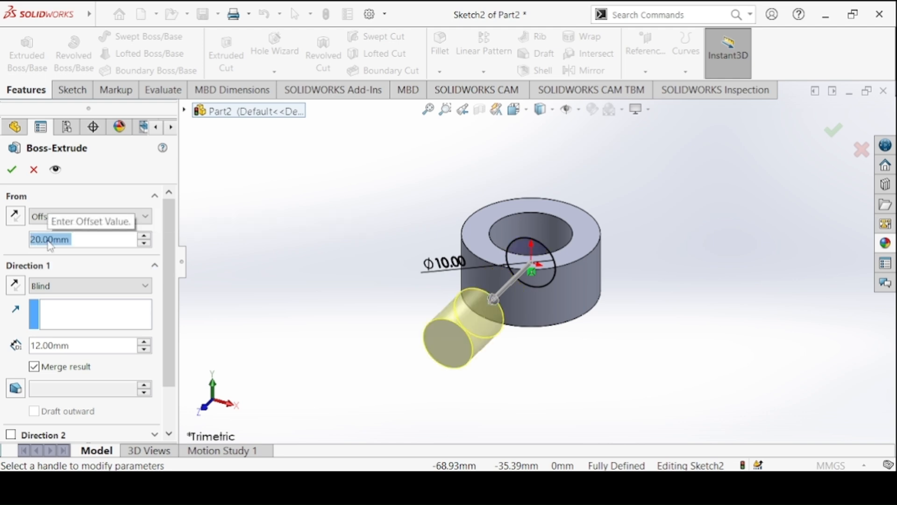
Reverse the extrusion direction and end it with Up To Surface at the ring's outer cylindrical face.
left_click(20, 290)
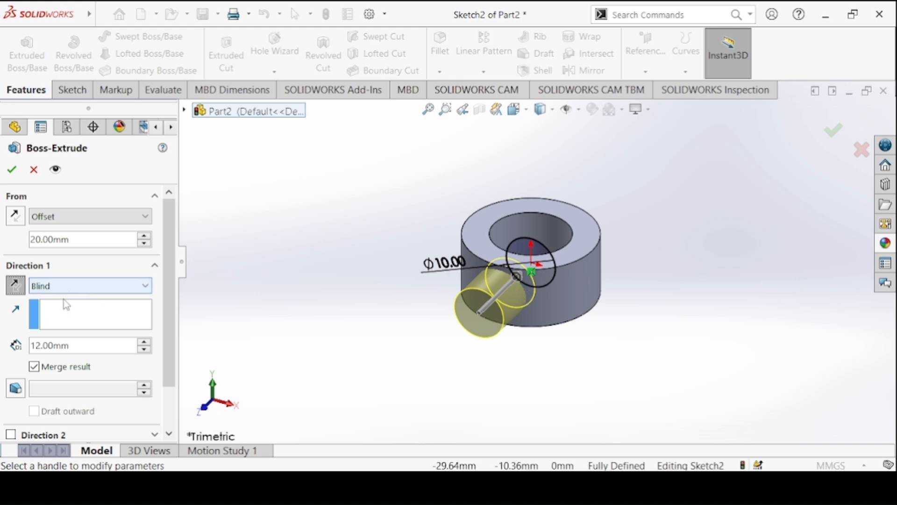
left_click(61, 287)
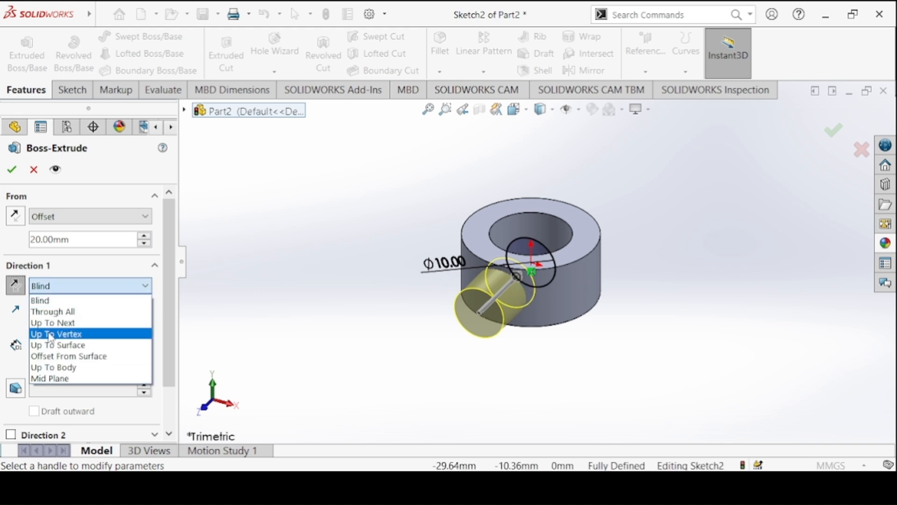
left_click(46, 346)
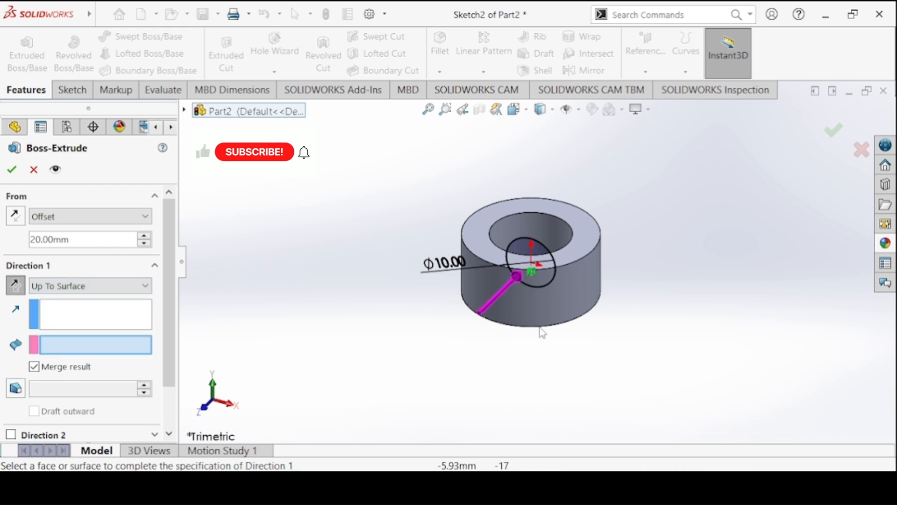
left_click(559, 304)
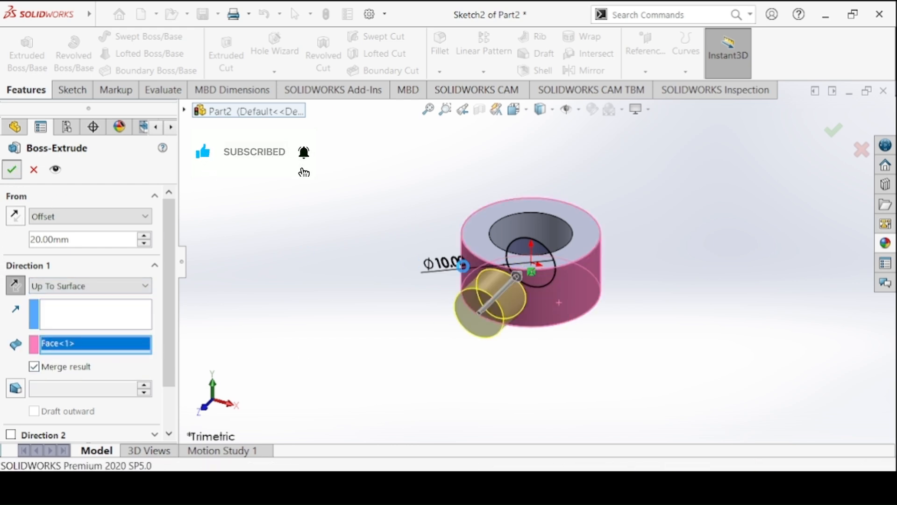
Finish the cylindrical pin's boss extrusion up to the ring's outer face and compare the part with the Collar drawing.
left_click(13, 172)
key("alt+Tab")
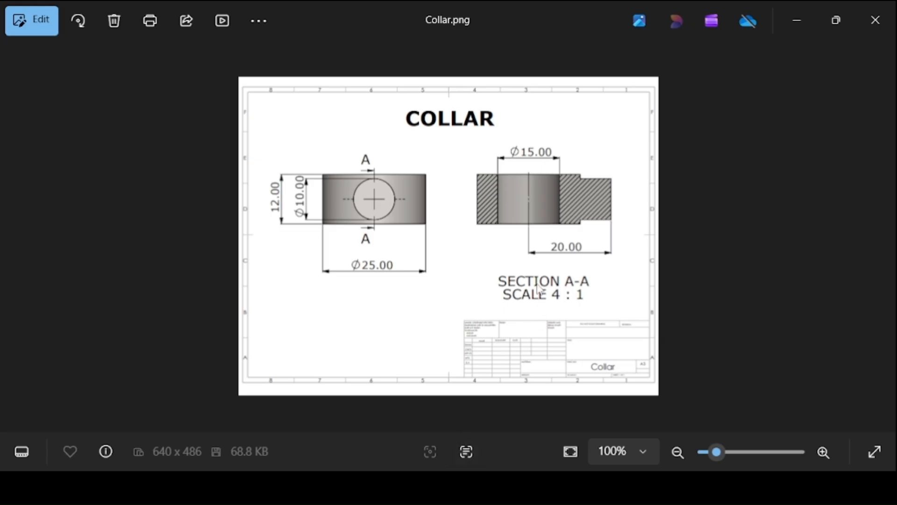
key("alt+Tab")
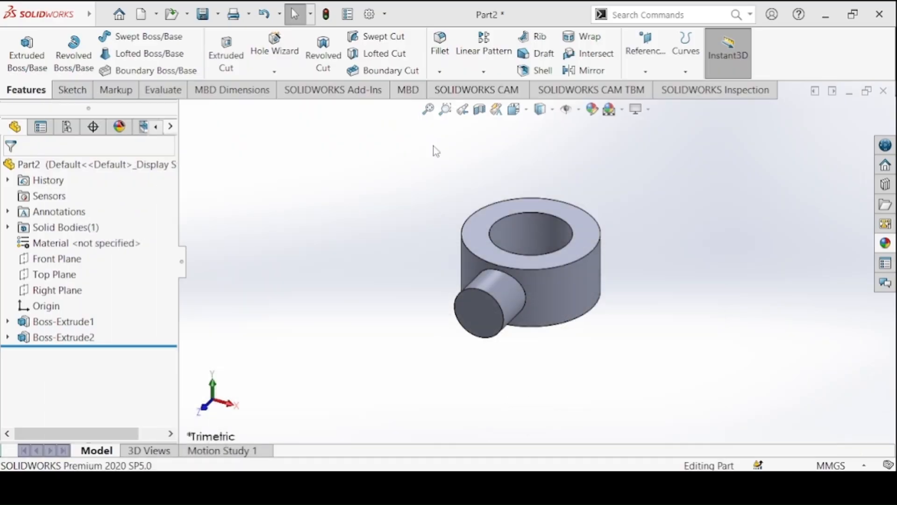
Colour the whole part grey and save it as Collar in the Crank Slider Mechanism folder.
left_click(592, 111)
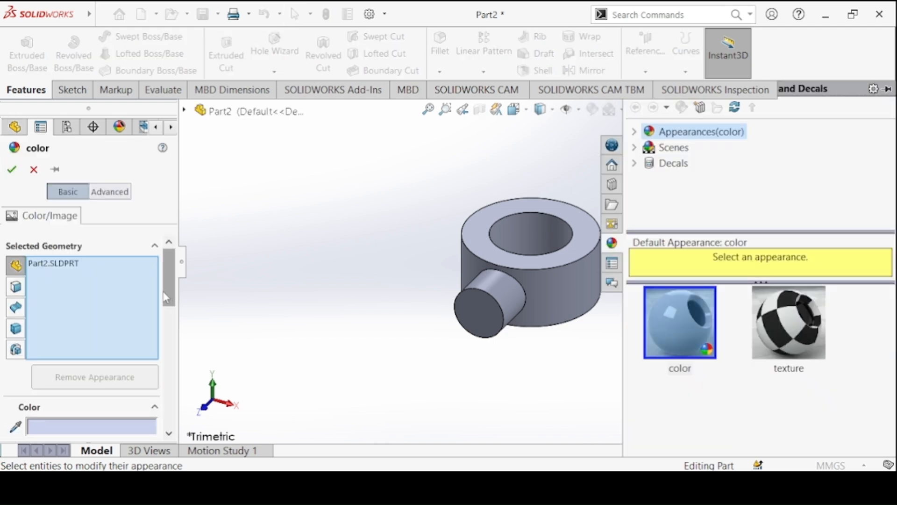
left_click_drag(163, 291, 167, 324)
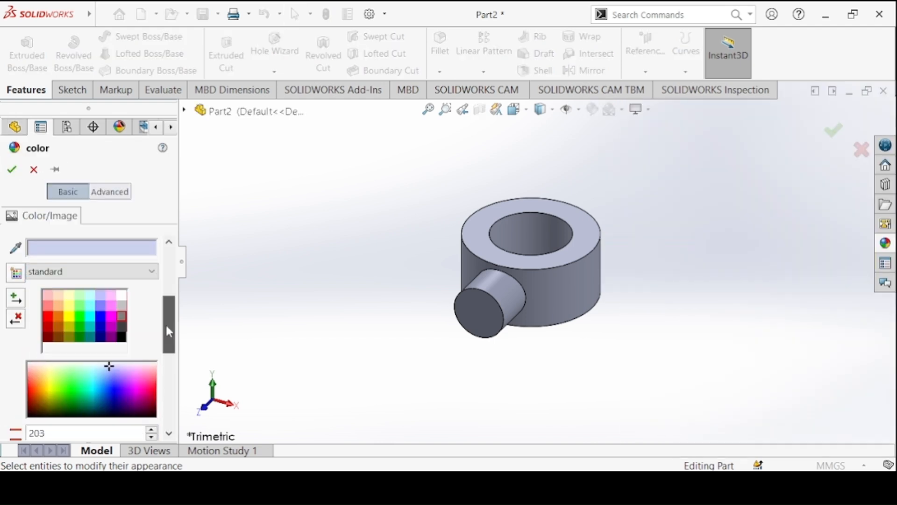
left_click(124, 314)
left_click(12, 170)
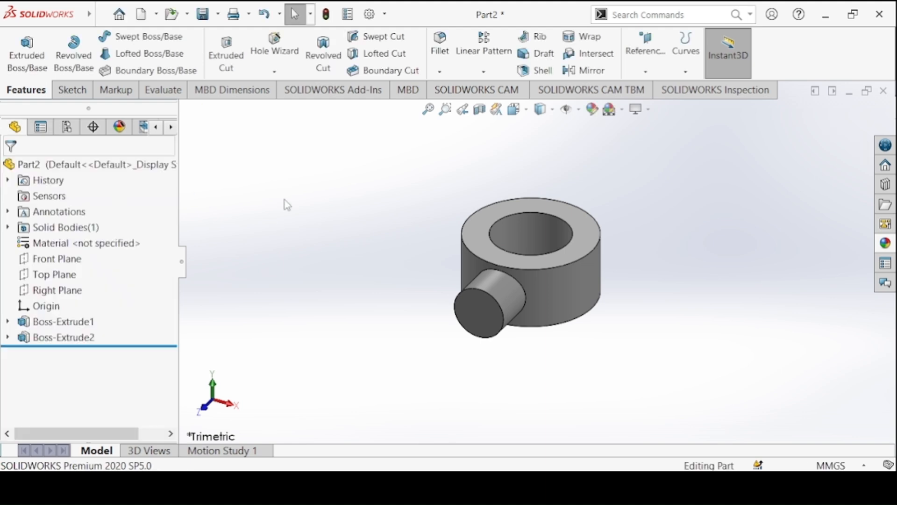
left_click(201, 13)
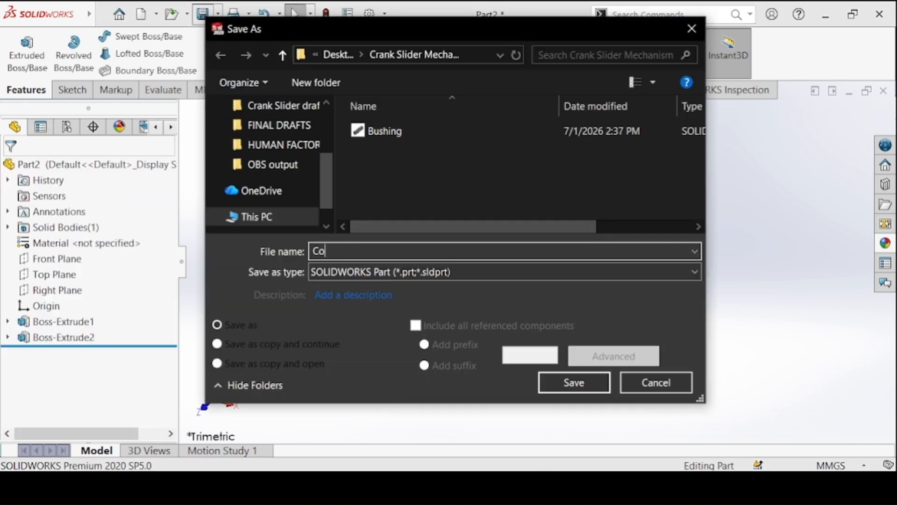
left_click(544, 388)
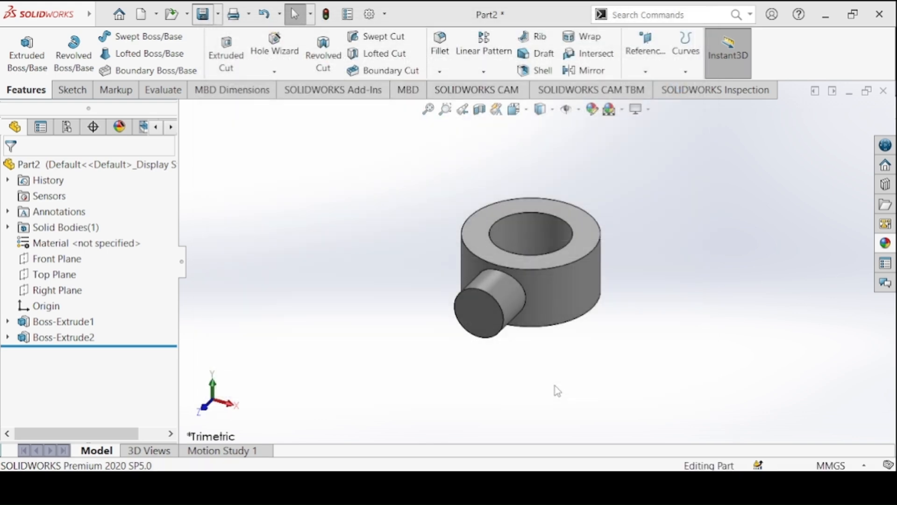
Create a new part and bring up the Connecting Link drawing for reference.
left_click(140, 14)
left_click(536, 369)
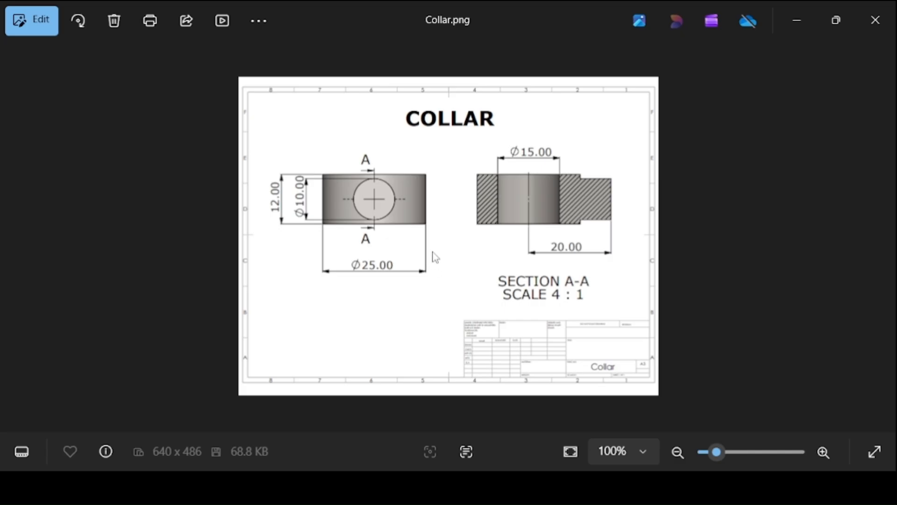
key("Right")
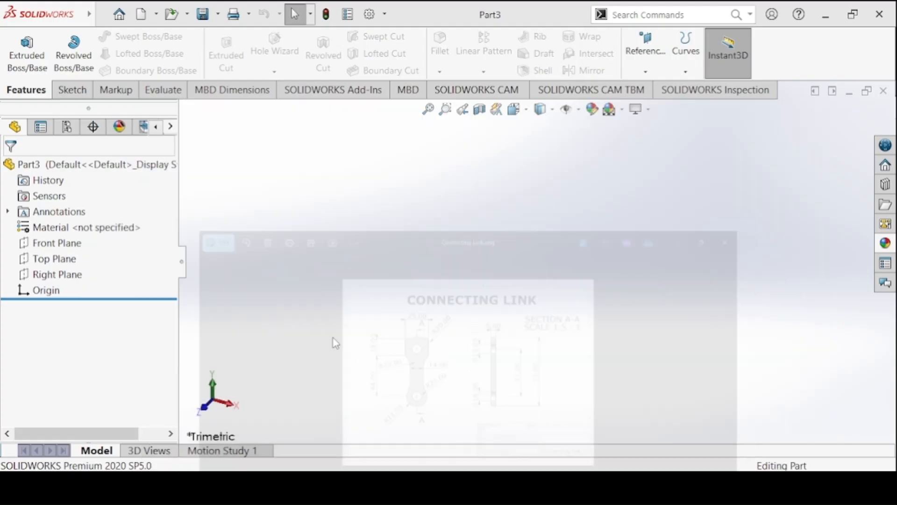
Sketch two concentric circles on the Front Plane centred on the origin, the inner one about 39 mm in diameter.
left_click(70, 89)
left_click(20, 44)
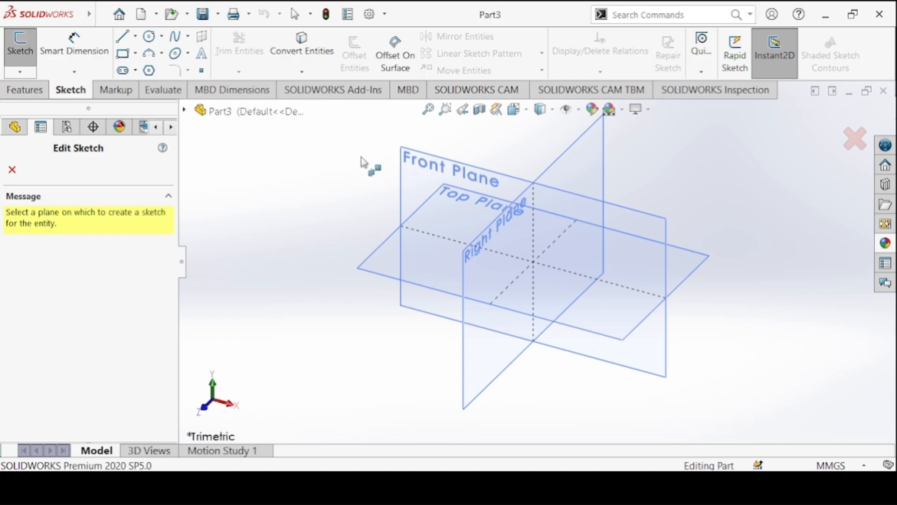
left_click(411, 164)
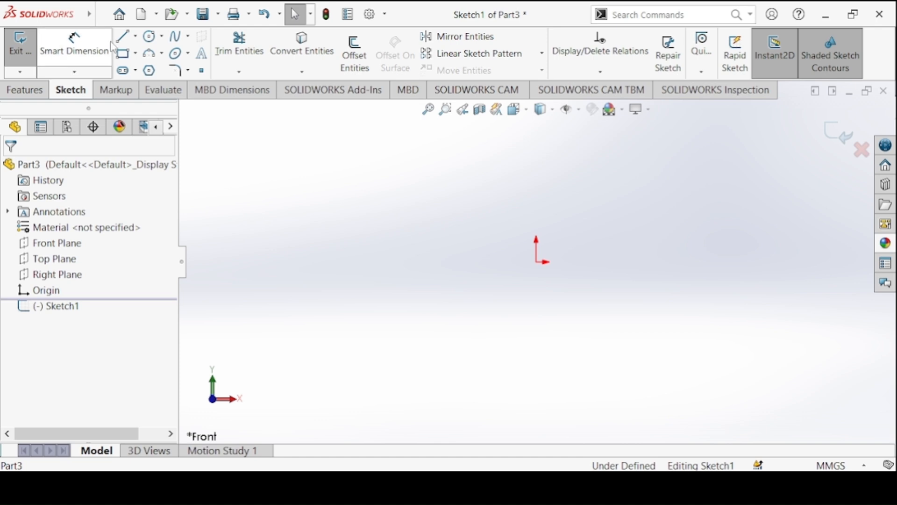
left_click(149, 36)
left_click(537, 262)
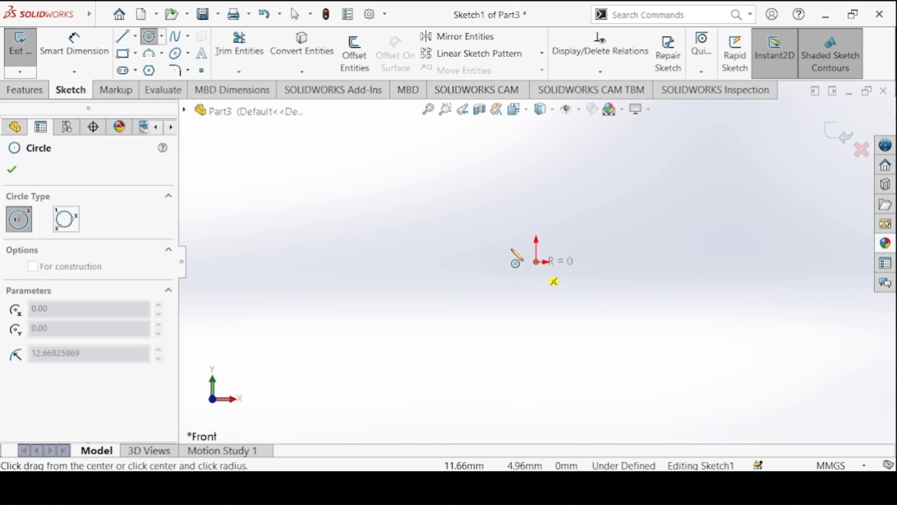
left_click(509, 255)
left_click(537, 262)
left_click(491, 203)
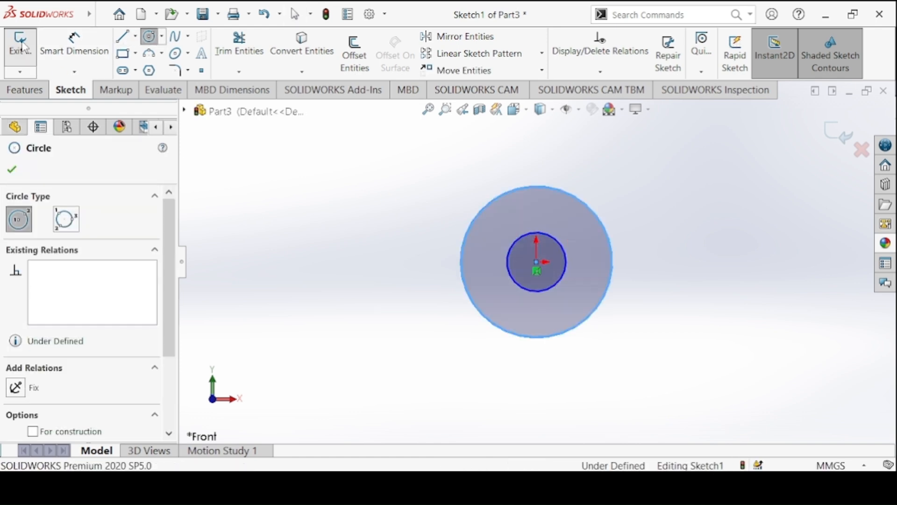
Dimension the inner circle's diameter to 10 mm and the outer circle's diameter to 22 mm.
left_click(75, 49)
left_click(510, 251)
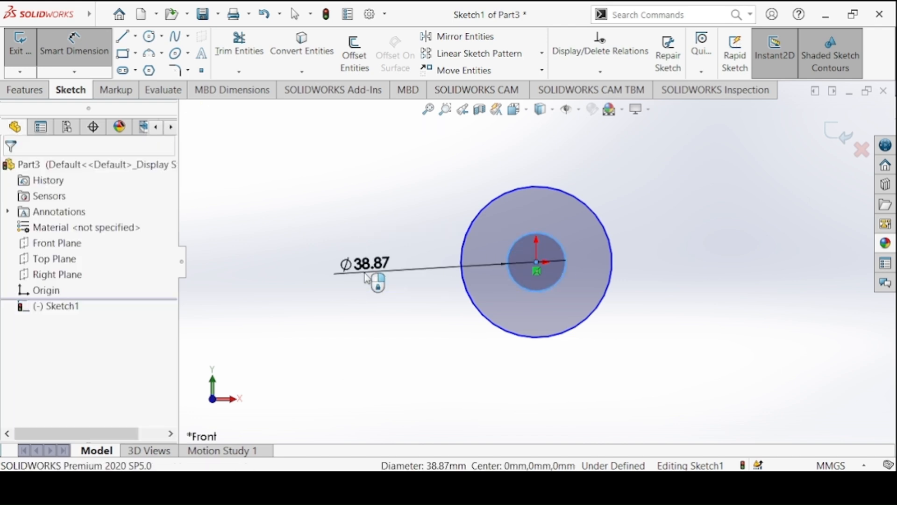
left_click(364, 273)
type("10")
key("Return")
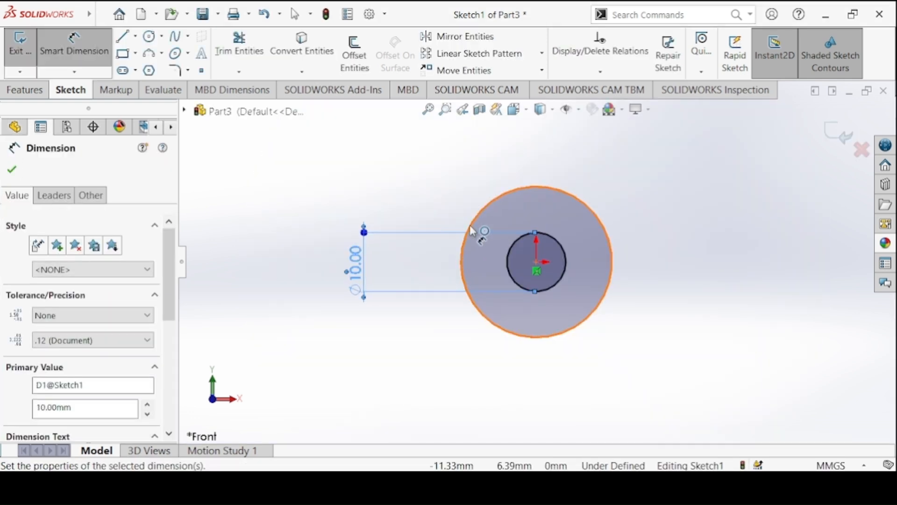
left_click(474, 234)
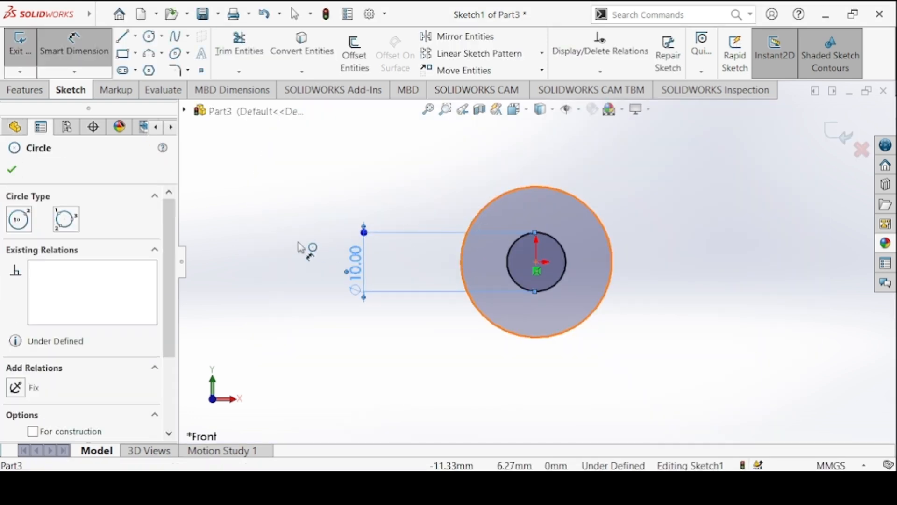
left_click(277, 258)
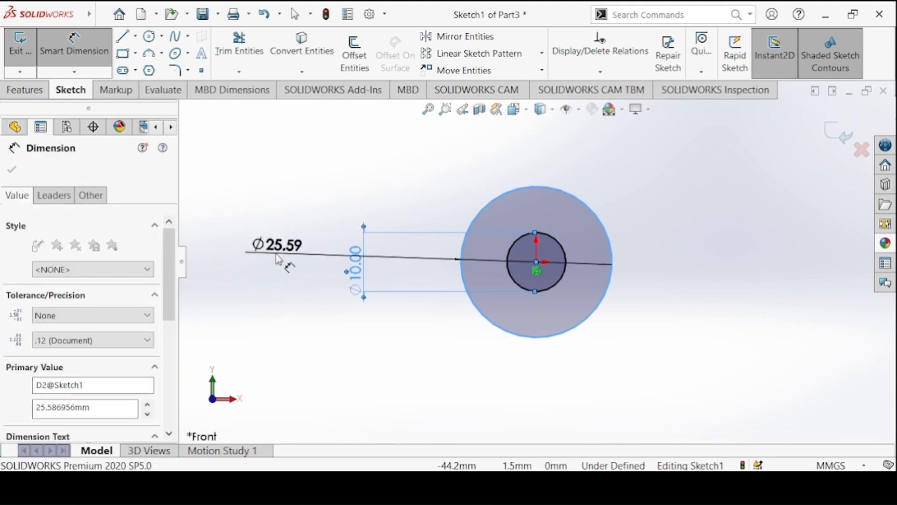
type("11+")
key("Return")
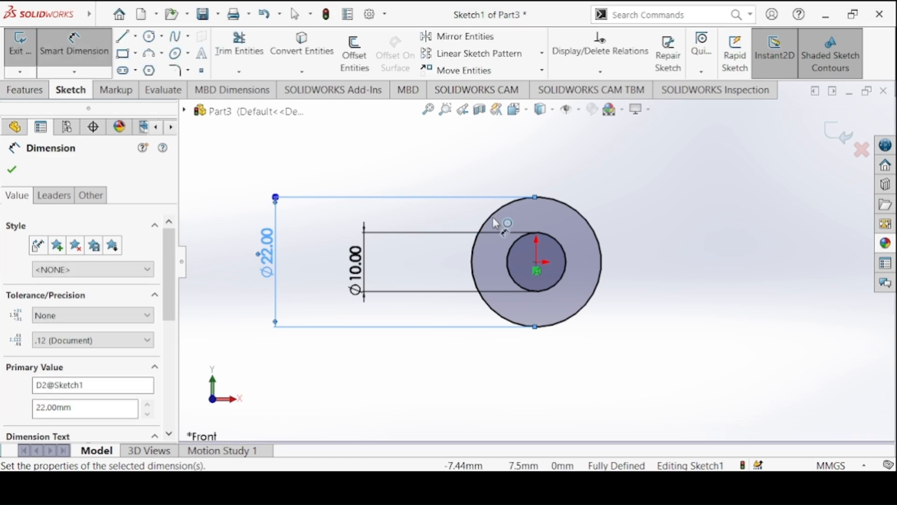
Consult the Connecting Link drawing and sketch an upright corner rectangle about 19 mm tall above the circles.
middle_click_drag(475, 258, 466, 356, "ctrl")
left_click(419, 486)
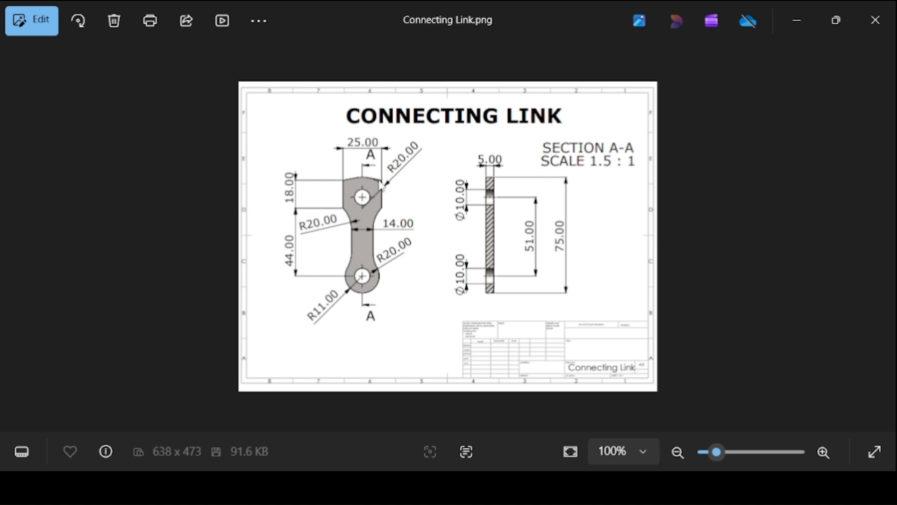
left_click(419, 487)
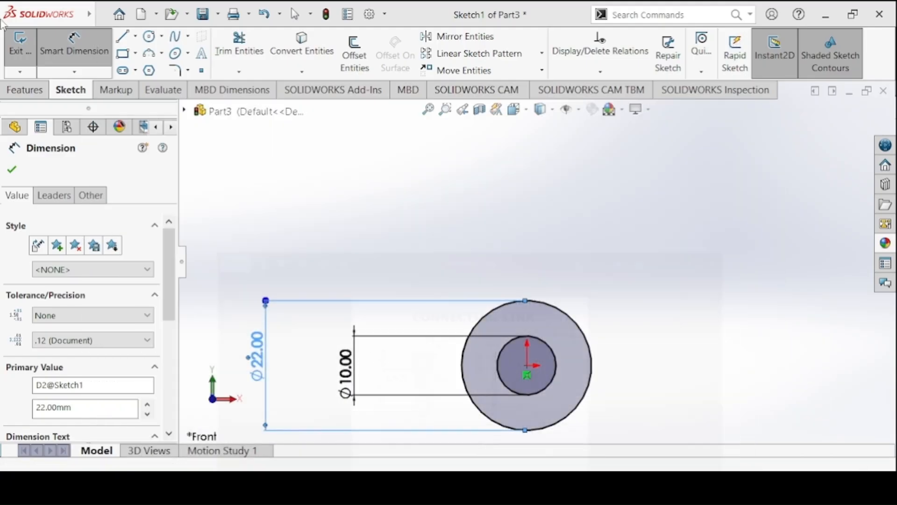
left_click(123, 54)
left_click(489, 139)
left_click(555, 252)
key("Escape")
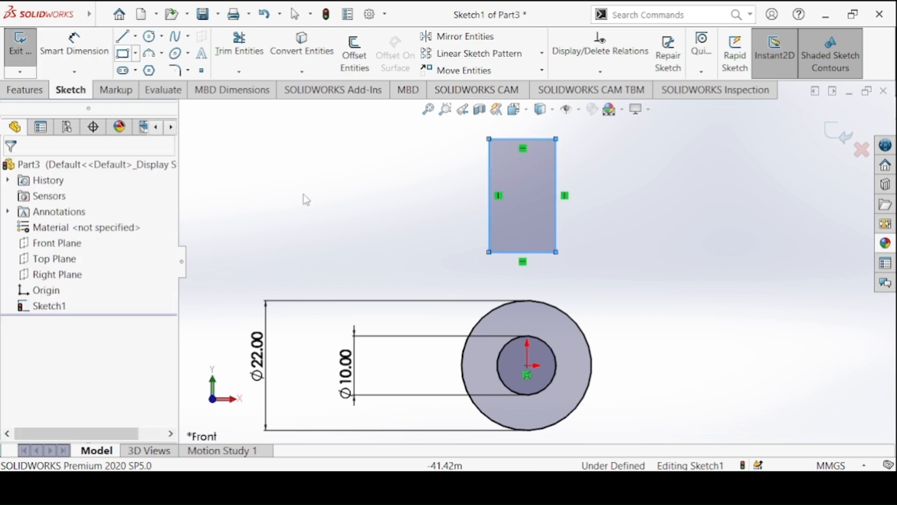
Make the midpoint of the rectangle's lower edge coincident with the origin.
left_click(522, 252)
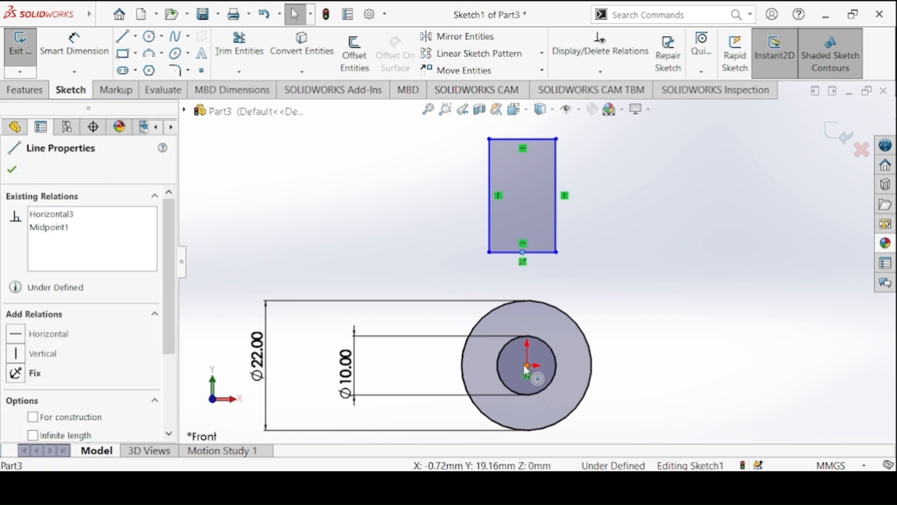
left_click(526, 365)
left_click(523, 252, "ctrl")
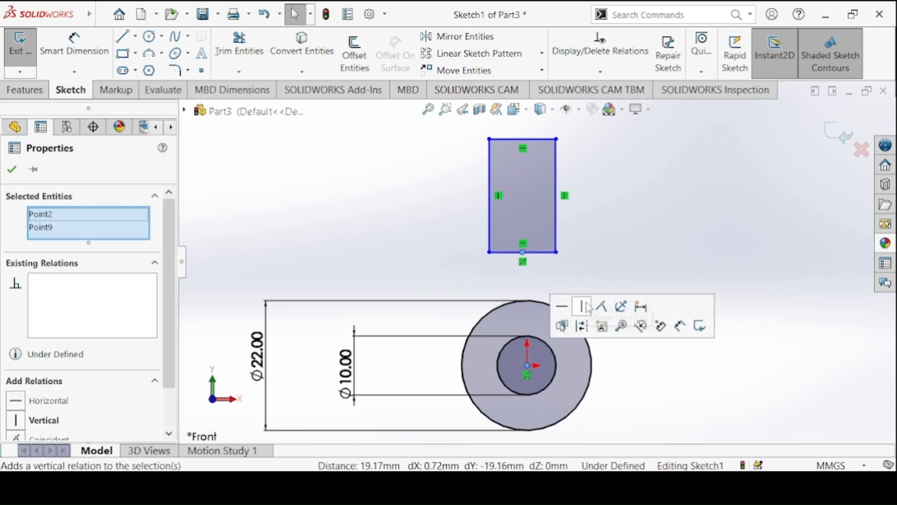
left_click(602, 306)
Dimension the rectangle's width to 14 mm as given on the Connecting Link drawing.
left_click(78, 54)
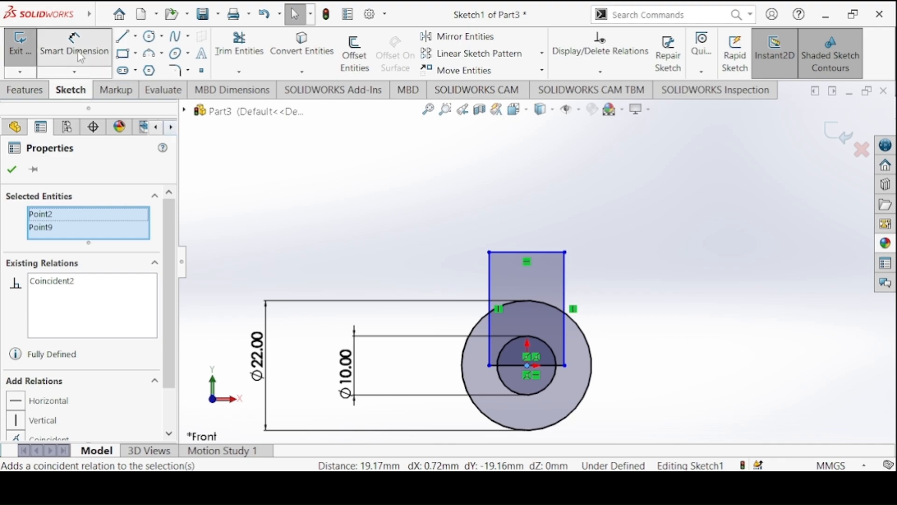
left_click(460, 487)
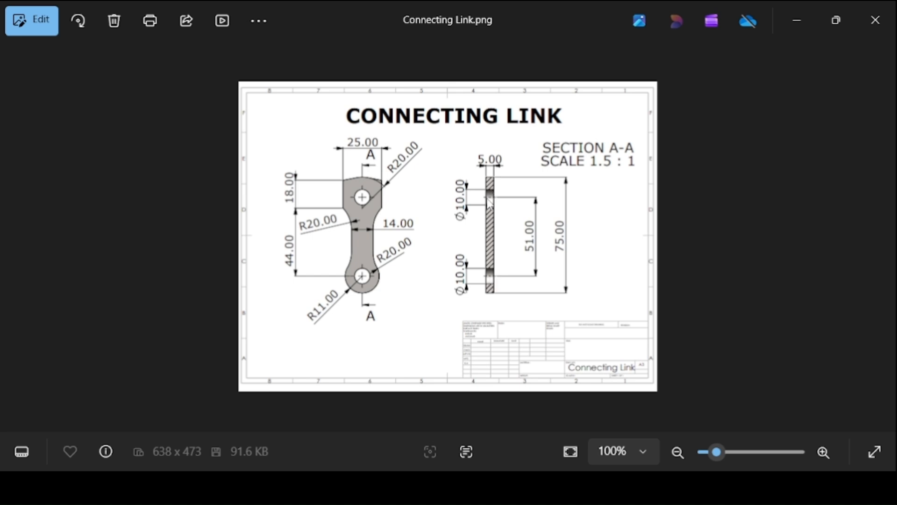
left_click(439, 485)
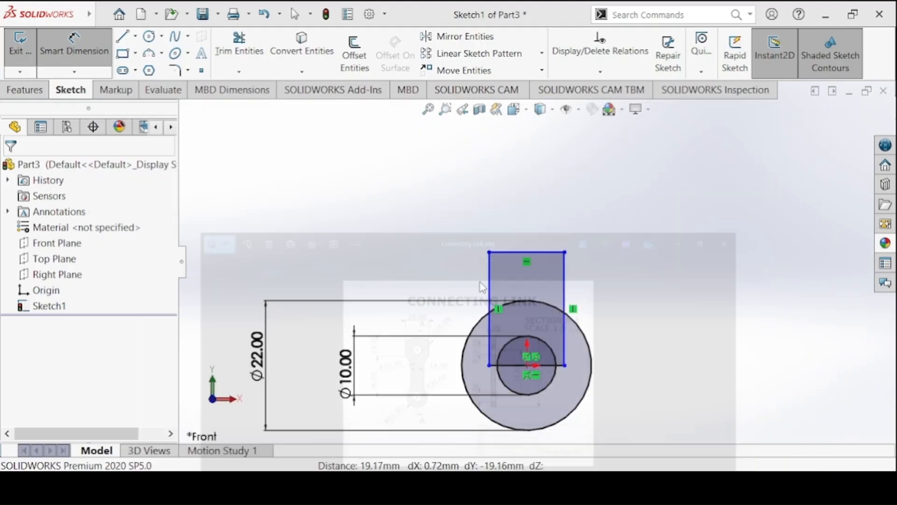
left_click(502, 252)
left_click(503, 225)
type("14")
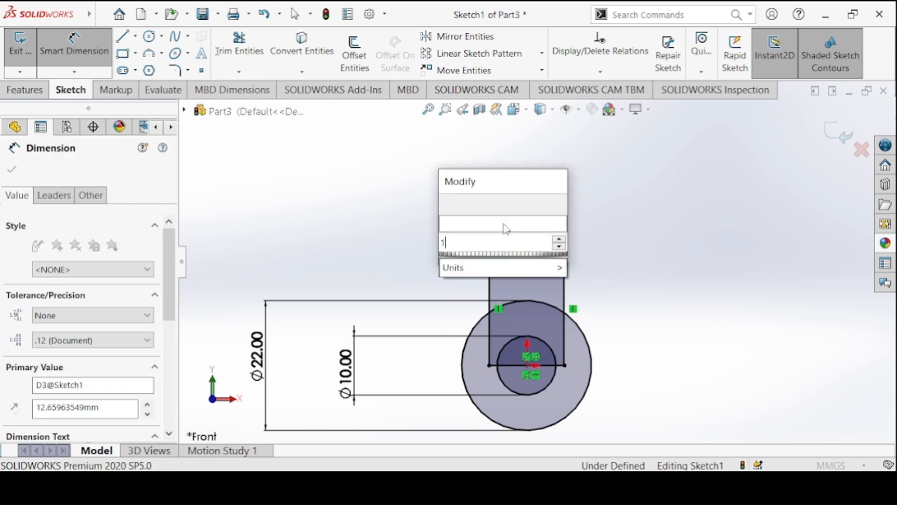
key("Return")
Dimension the rectangle's height to 51 mm, the distance between the link's two hole centres.
left_click(487, 279)
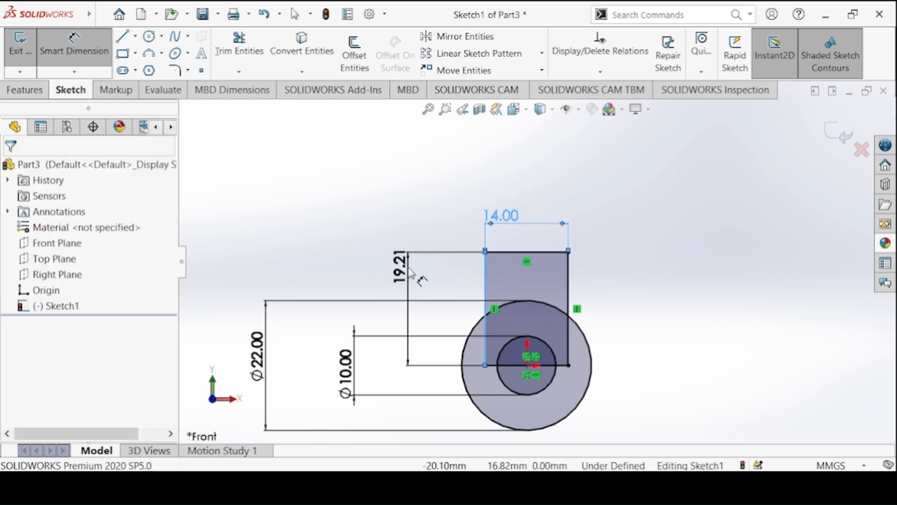
left_click(411, 272)
type("51")
key("Return")
key("f")
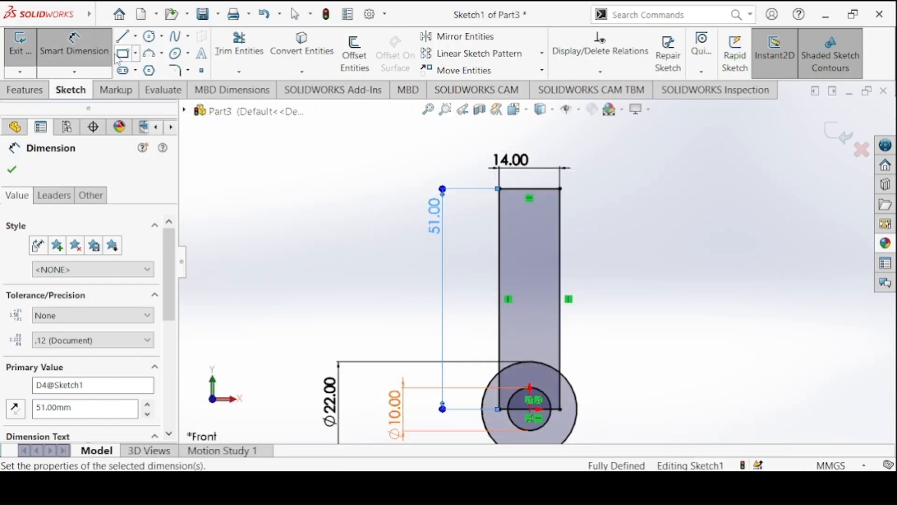
Sketch a wide corner rectangle about 33 mm by 12 mm just above the 14 mm wide rectangle.
left_click(122, 53)
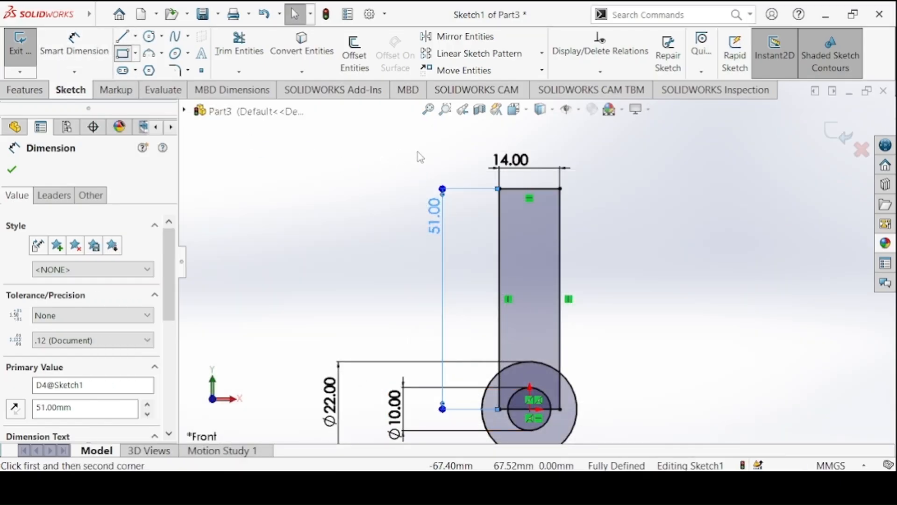
left_click(464, 130)
left_click(605, 180)
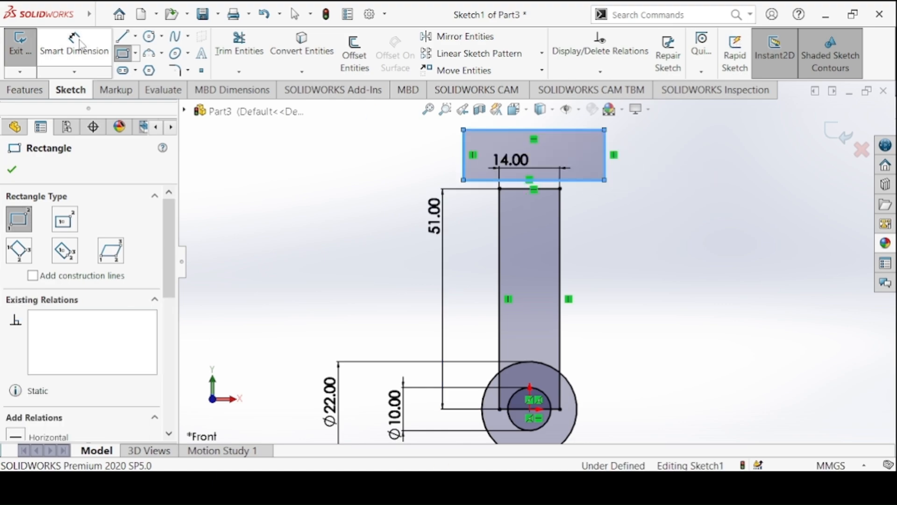
Dimension the upper rectangle's width to 25 mm.
left_click(74, 44)
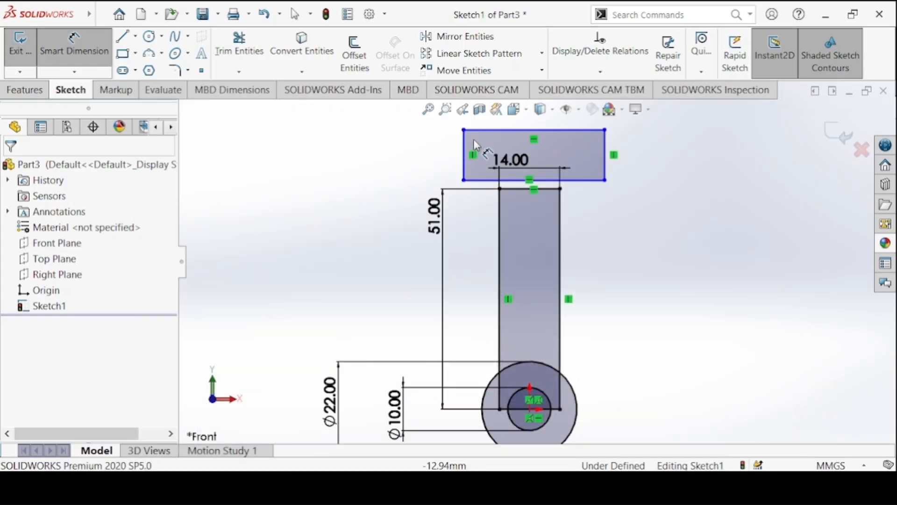
left_click(486, 130)
left_click(645, 150)
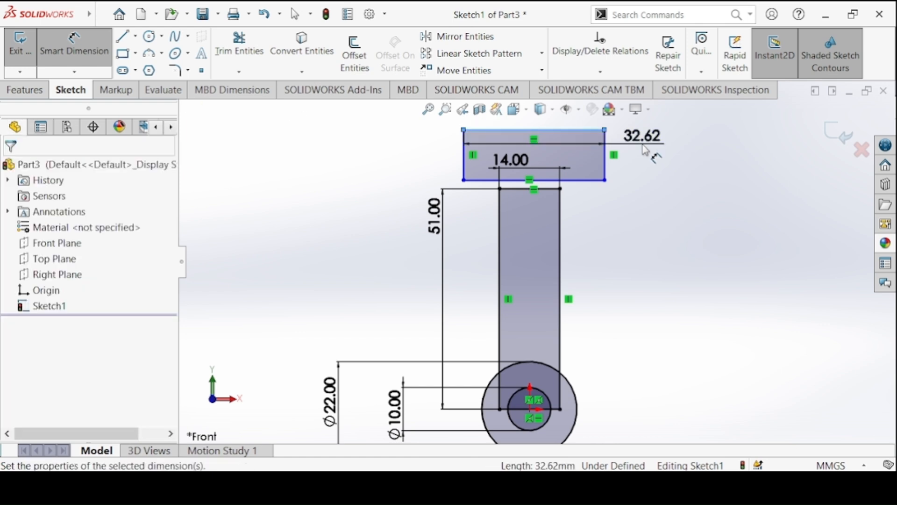
type("25")
key("Return")
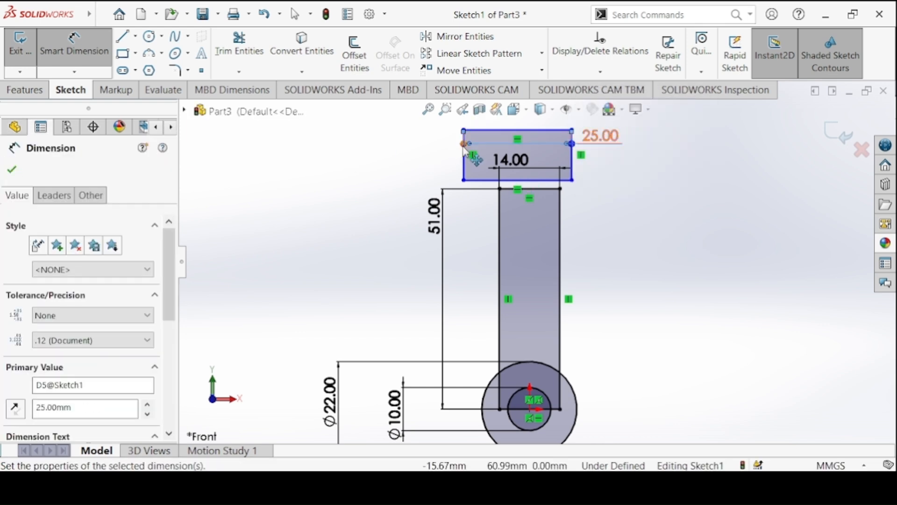
Dimension the upper rectangle's height to 18 mm.
left_click(408, 156)
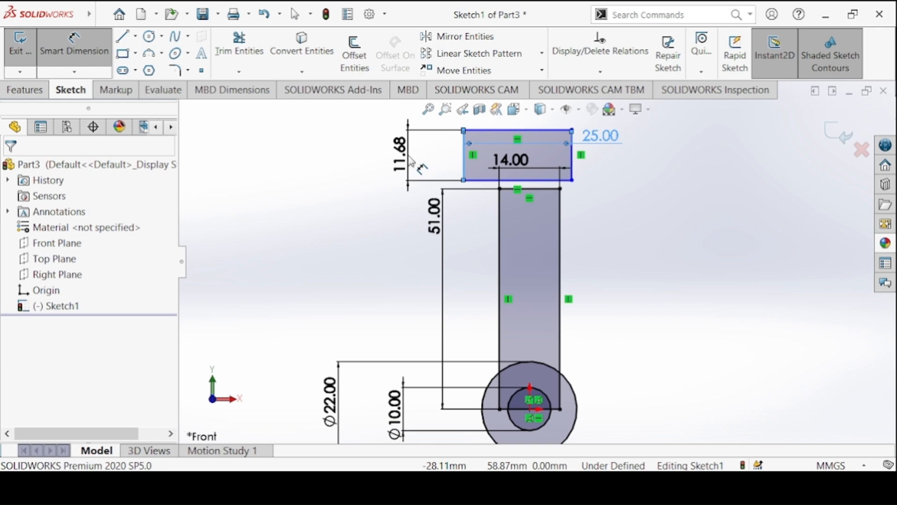
left_click(411, 161)
key("Return")
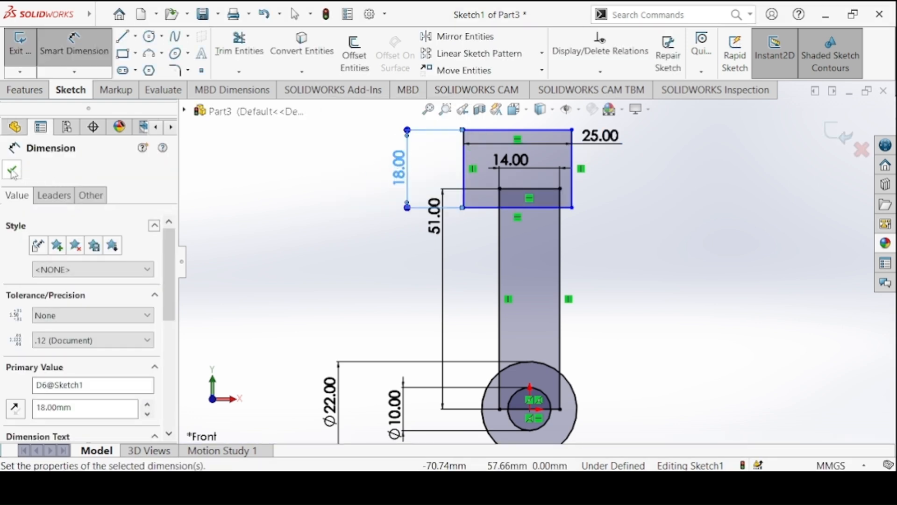
left_click(12, 171)
key("Escape")
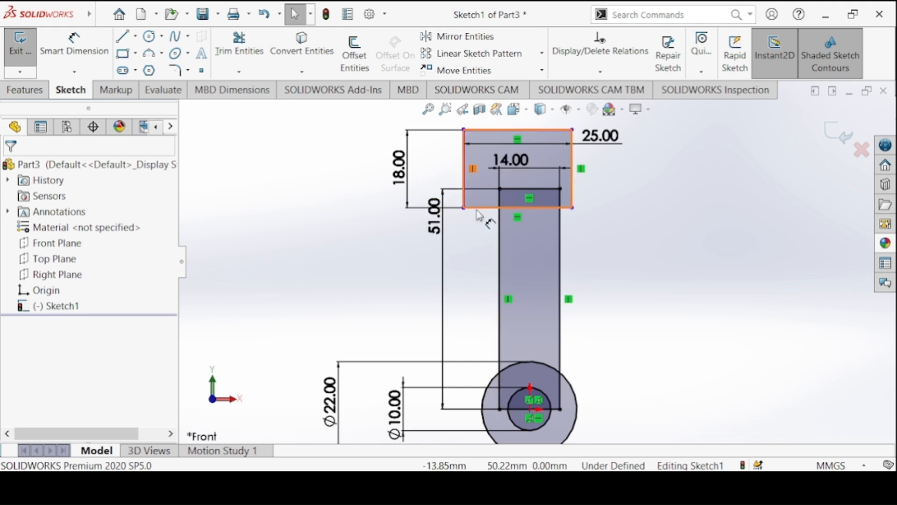
Add a vertical relation between the midpoint of the upper rectangle's bottom edge and the origin.
left_click(516, 209)
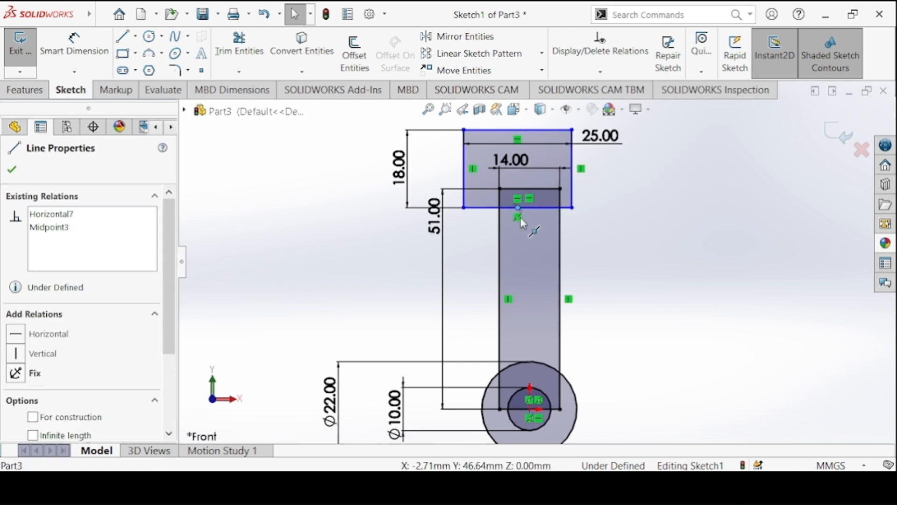
left_click(531, 413, "ctrl")
left_click(587, 358)
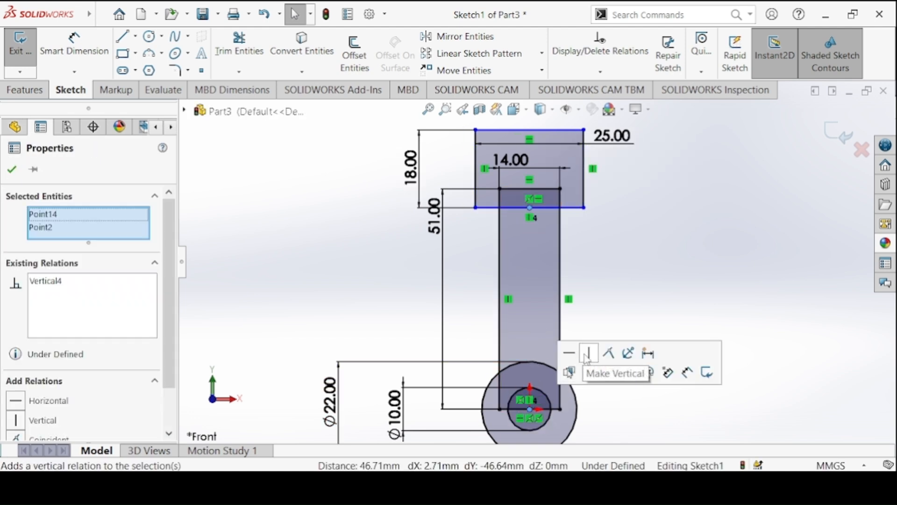
Dimension the vertical distance from the origin to the upper rectangle's bottom edge as 44 mm, following the Connecting Link drawing.
left_click(82, 54)
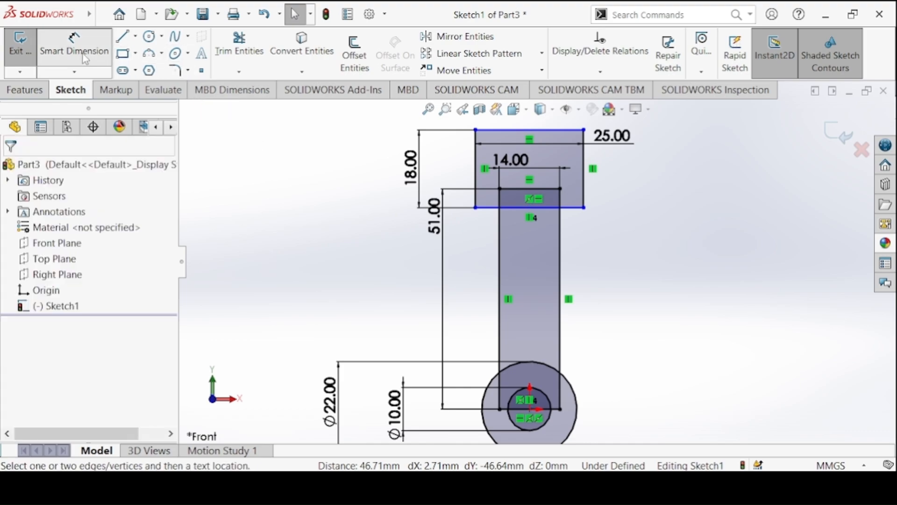
key("alt+Tab")
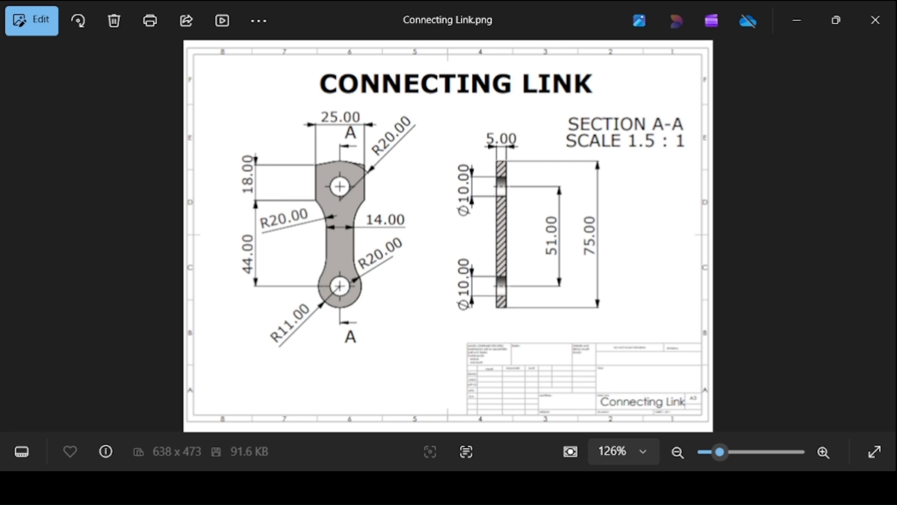
key("alt+Tab")
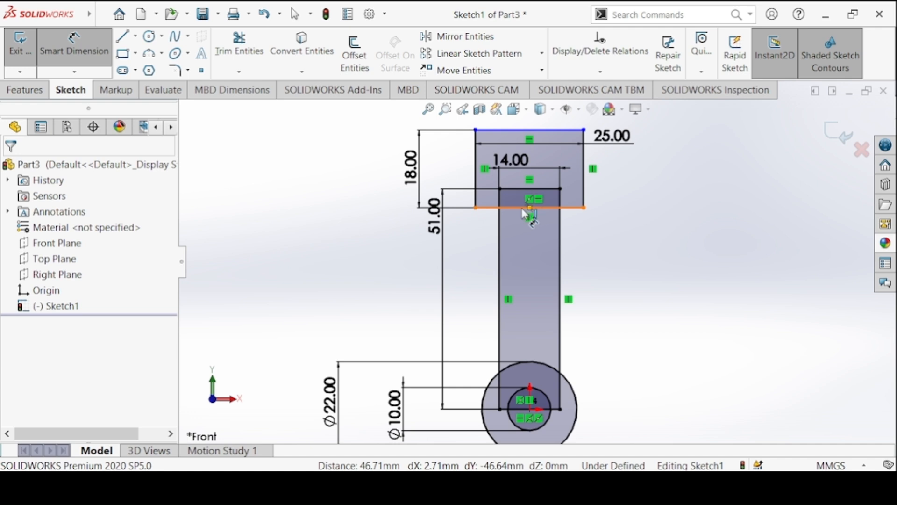
left_click(524, 207)
left_click(530, 408)
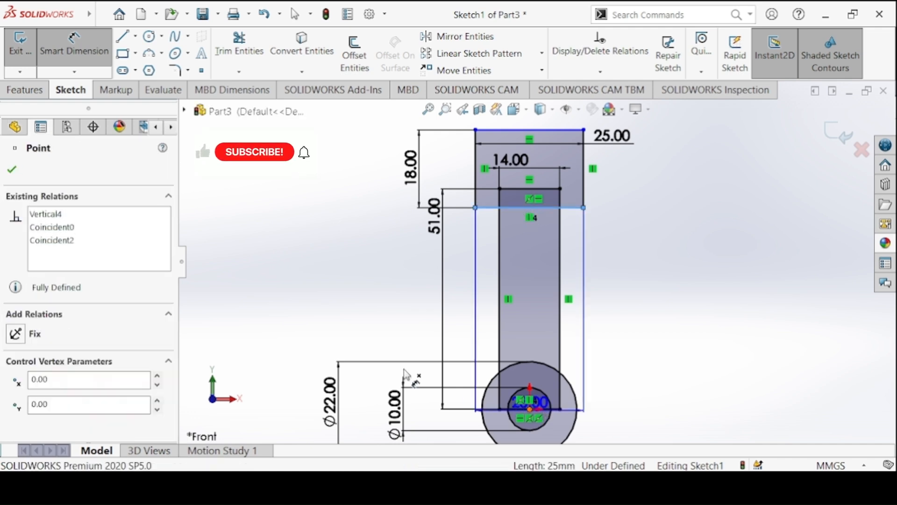
left_click(361, 338)
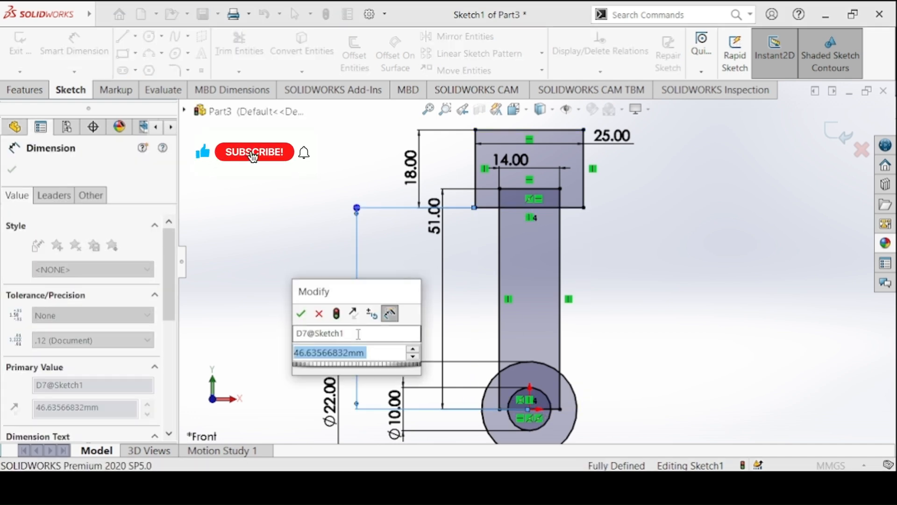
type("44")
key("Return")
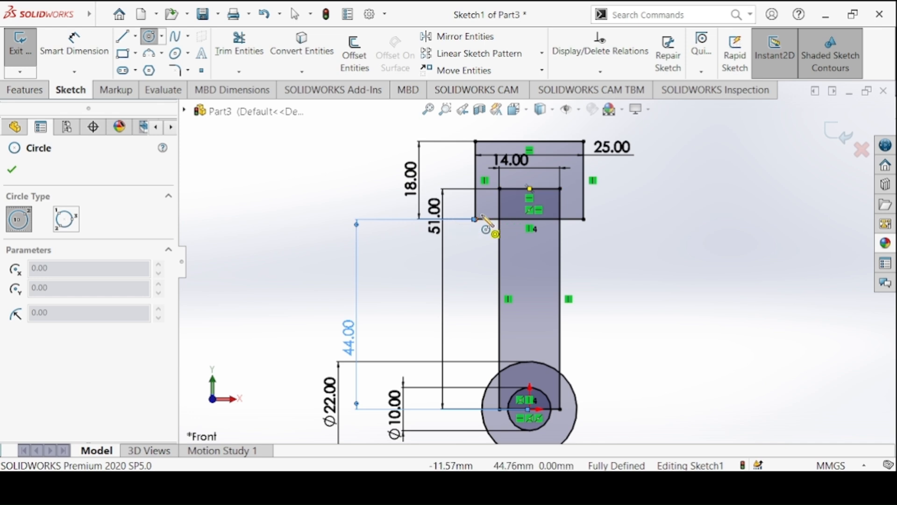
Sketch a circle centred on the midpoint of the 14 mm rectangle's top edge and dimension its diameter to 10 mm.
left_click_drag(529, 188, 541, 199)
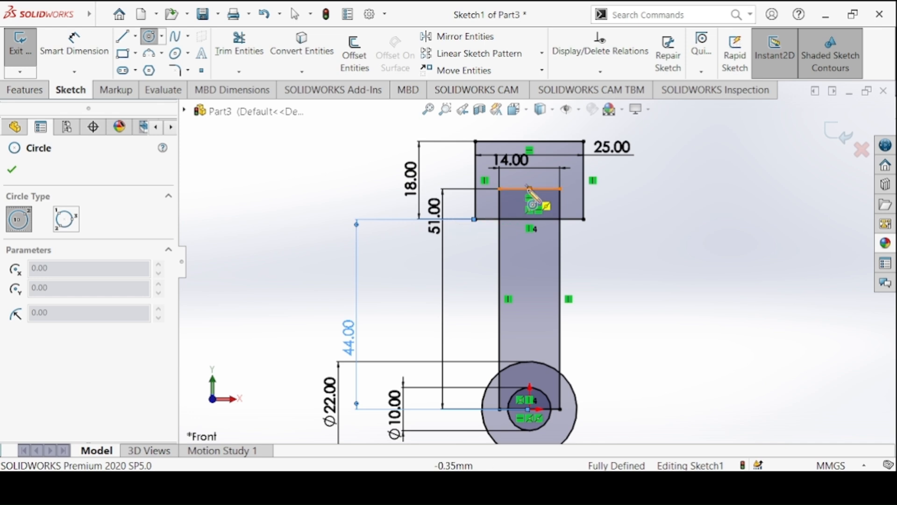
left_click(106, 39)
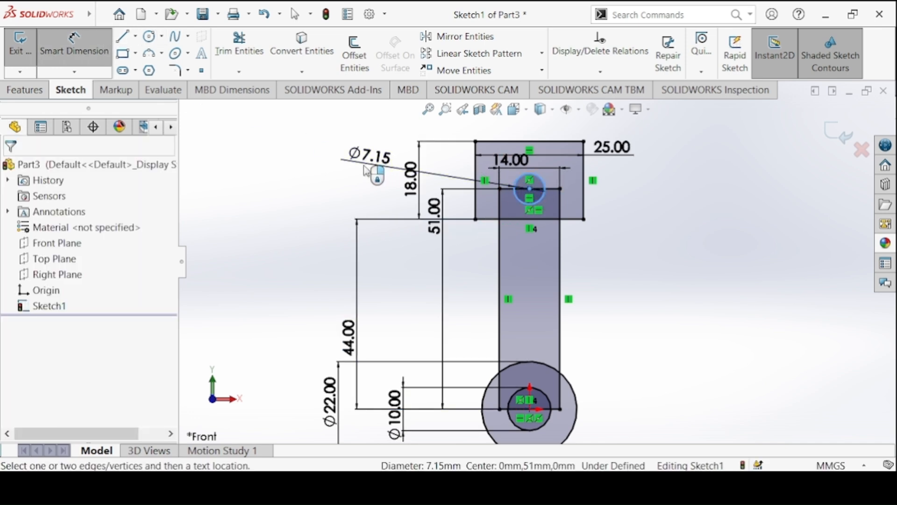
left_click(365, 159)
type("10")
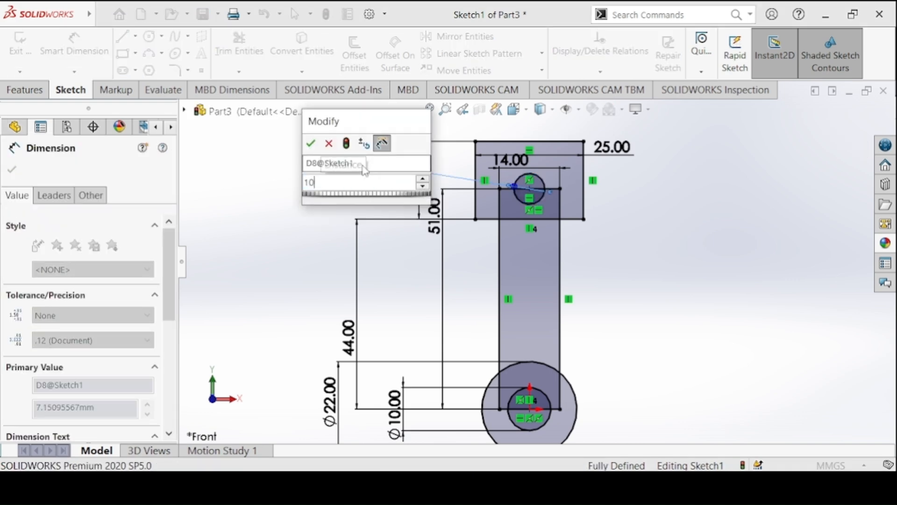
key("Return")
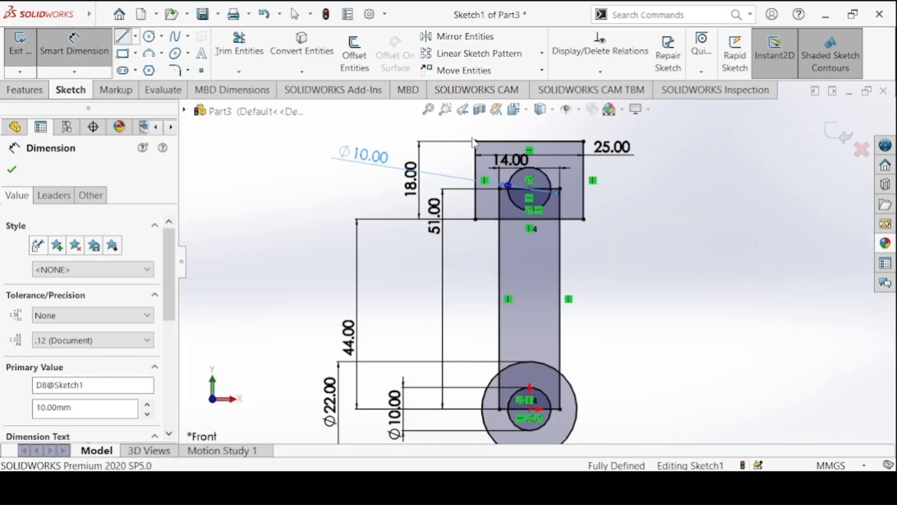
Sketch two connected lines forming a shallow peak between the upper rectangle's two top corners.
left_click(122, 36)
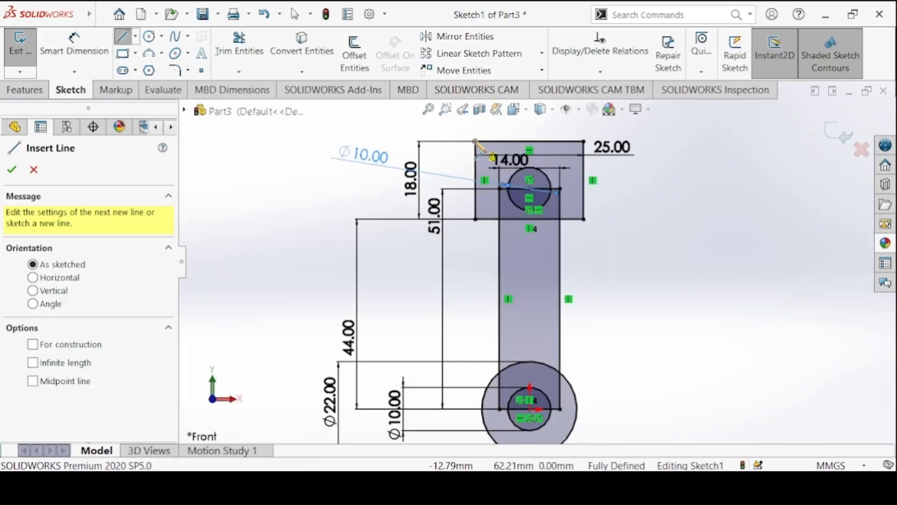
left_click_drag(476, 141, 521, 120)
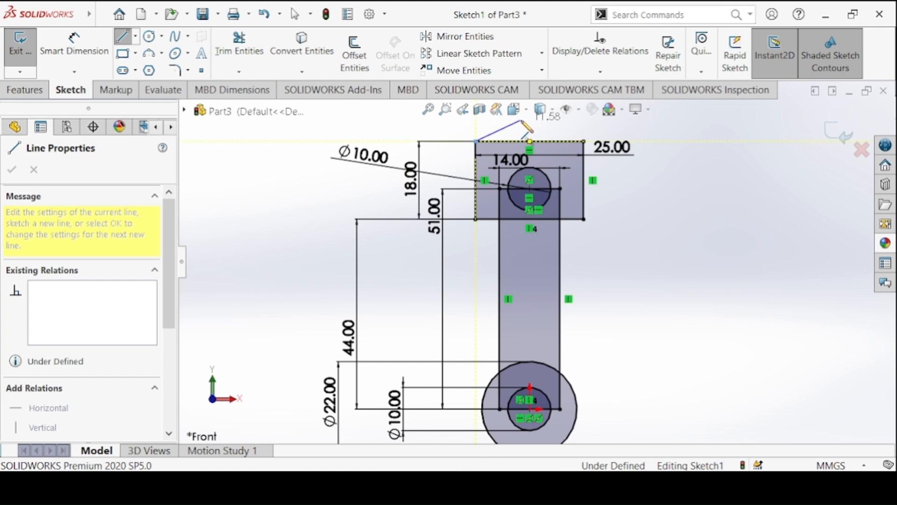
left_click(585, 141)
right_click(678, 153)
left_click(697, 215)
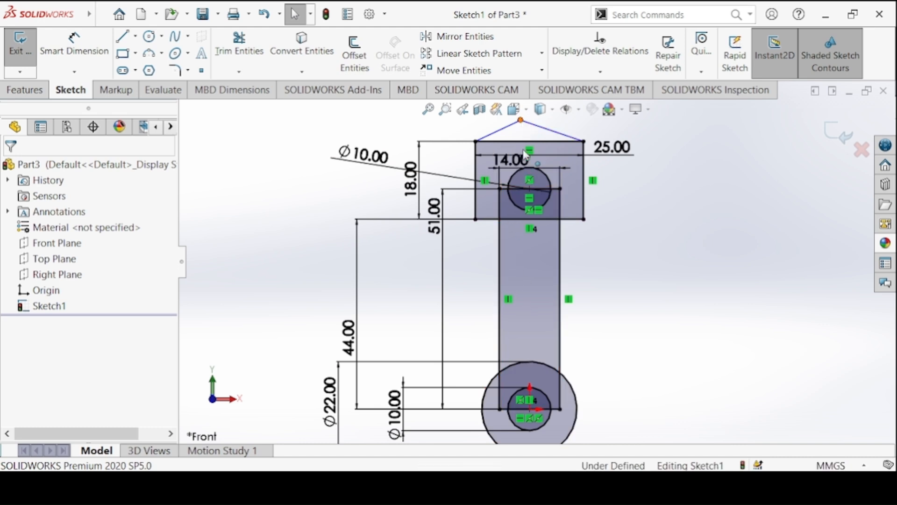
Add a vertical relation between the peak's apex and the upper hole's centre.
left_click(529, 188)
left_click(521, 120, "ctrl")
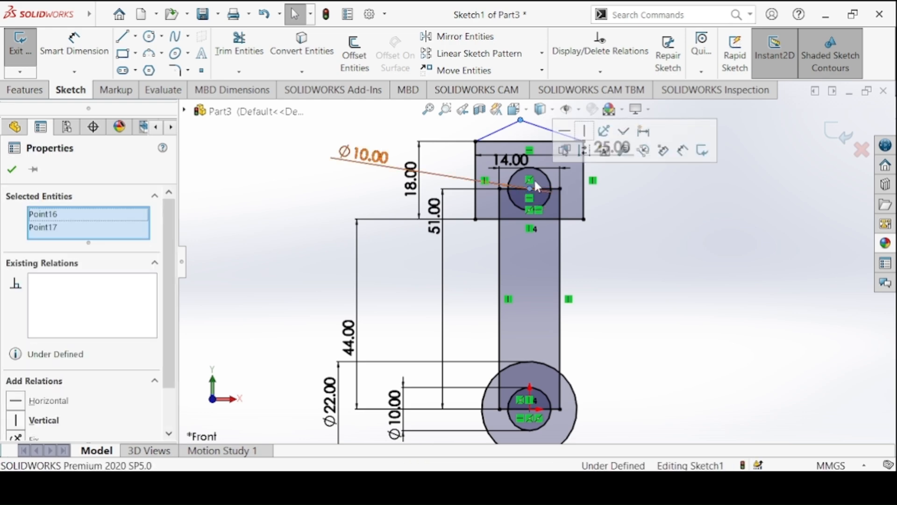
left_click(585, 131)
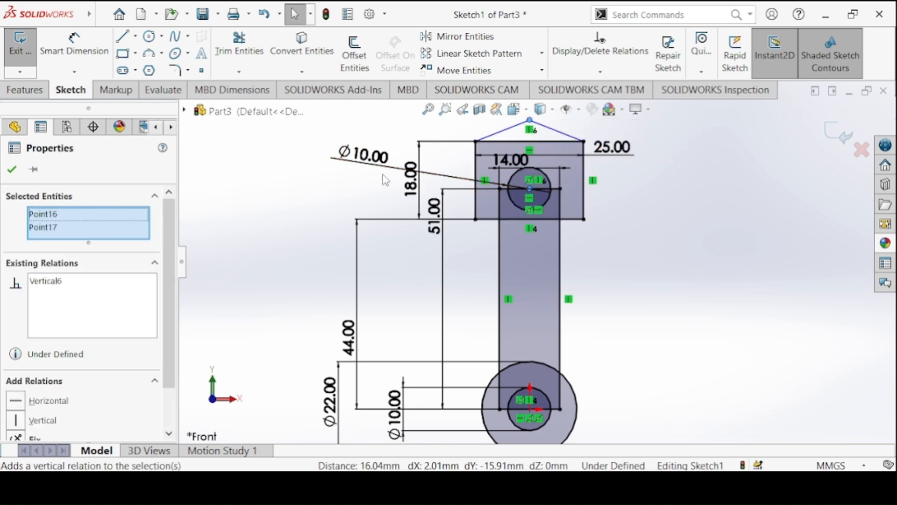
Dimension the link's overall height from the peak's apex to the bottom of the 22 mm circle as 75 mm.
left_click(78, 46)
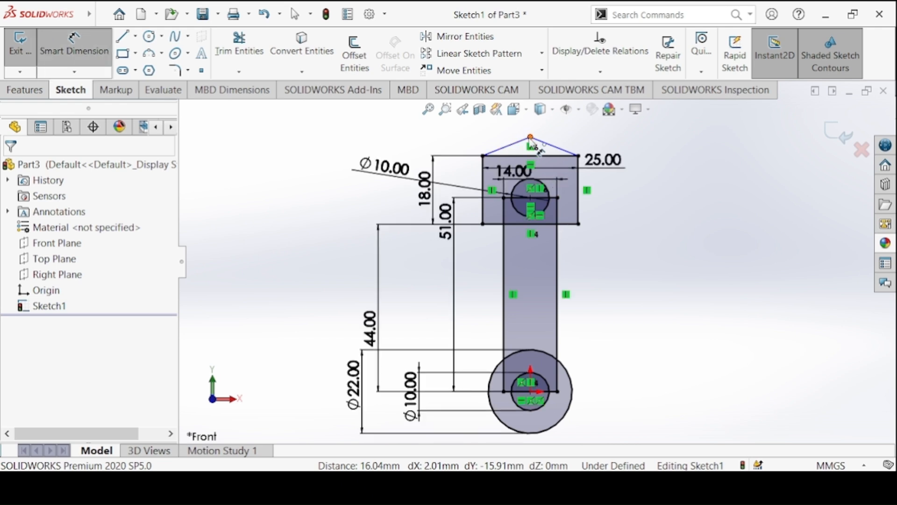
left_click(531, 138)
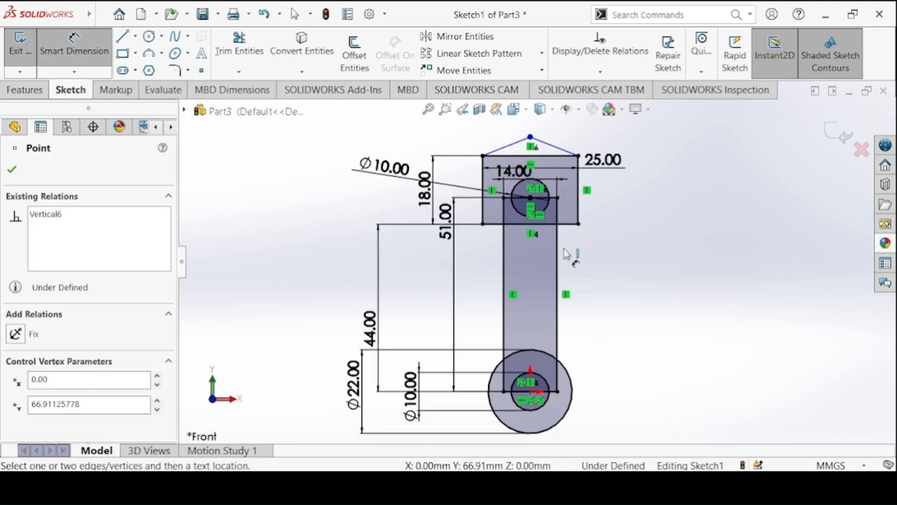
left_click(559, 430)
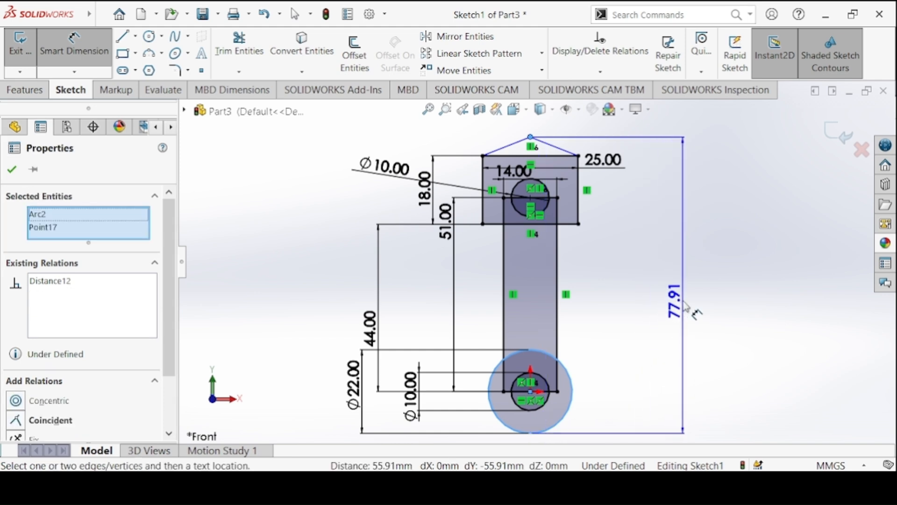
left_click(685, 306)
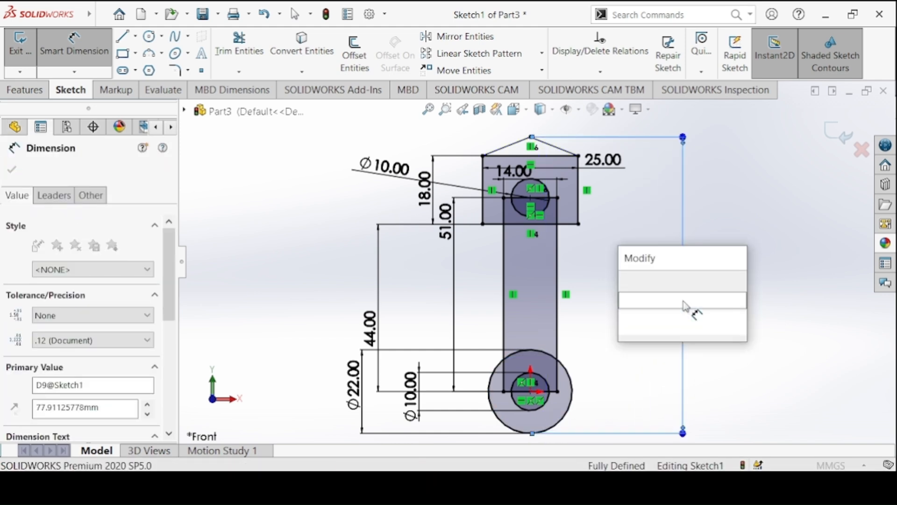
type("77")
key("Return")
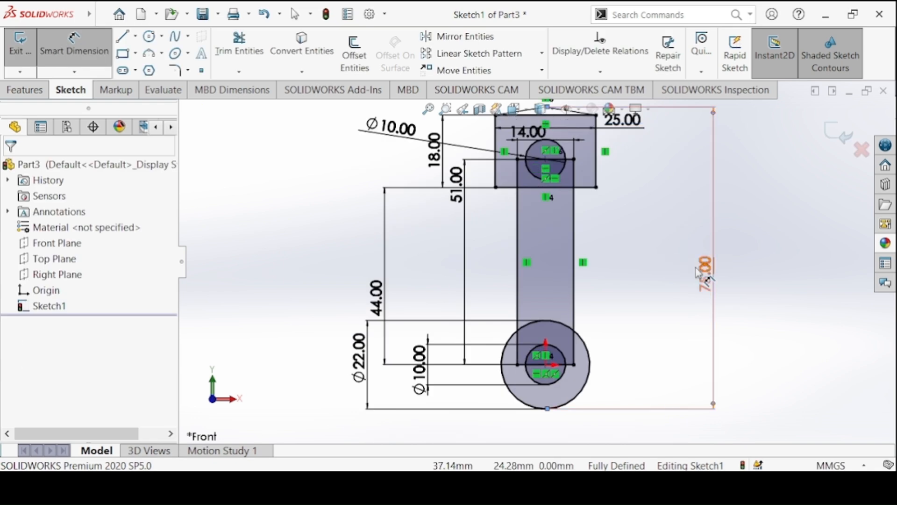
left_click_drag(697, 268, 699, 269)
left_click(663, 260)
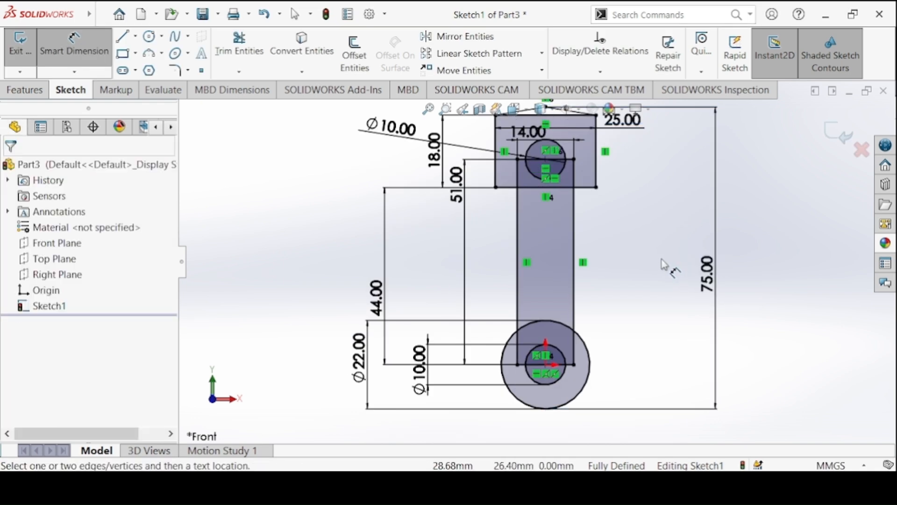
key("f")
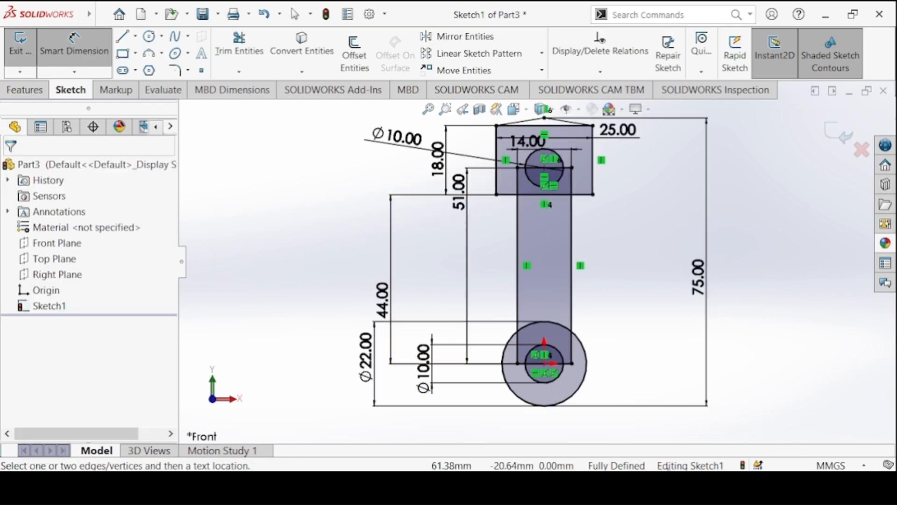
Start a boss extrude of the link sketch and select the 22 mm circle's regions around its hole and the 14 mm shank as contours.
left_click(40, 91)
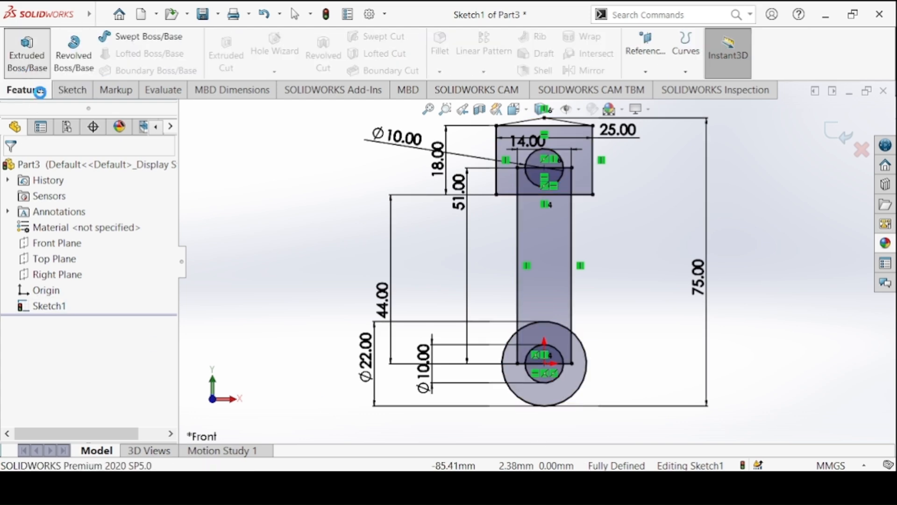
key("alt+Tab")
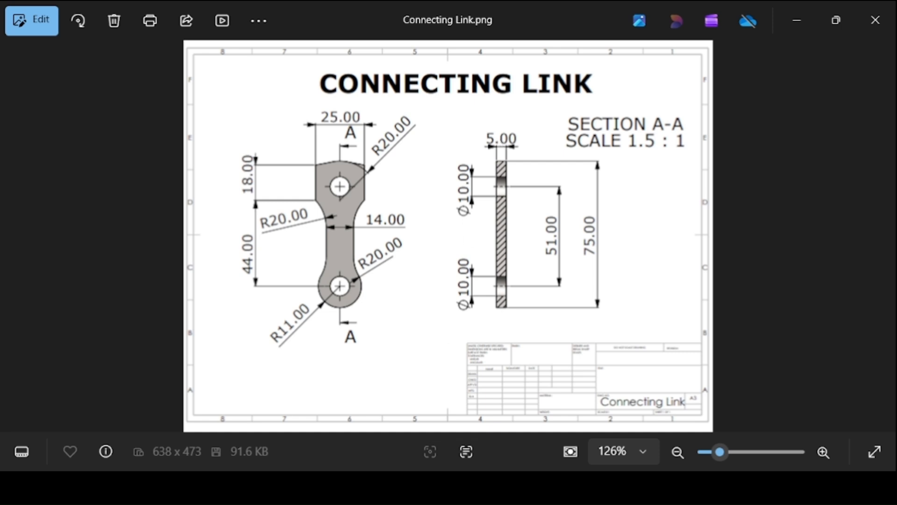
key("alt+Tab")
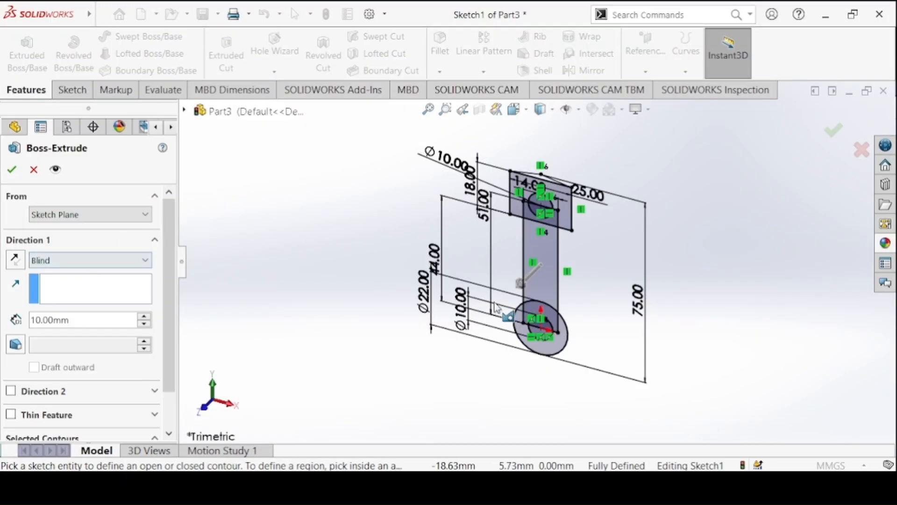
scroll(161, 267, "down", 2)
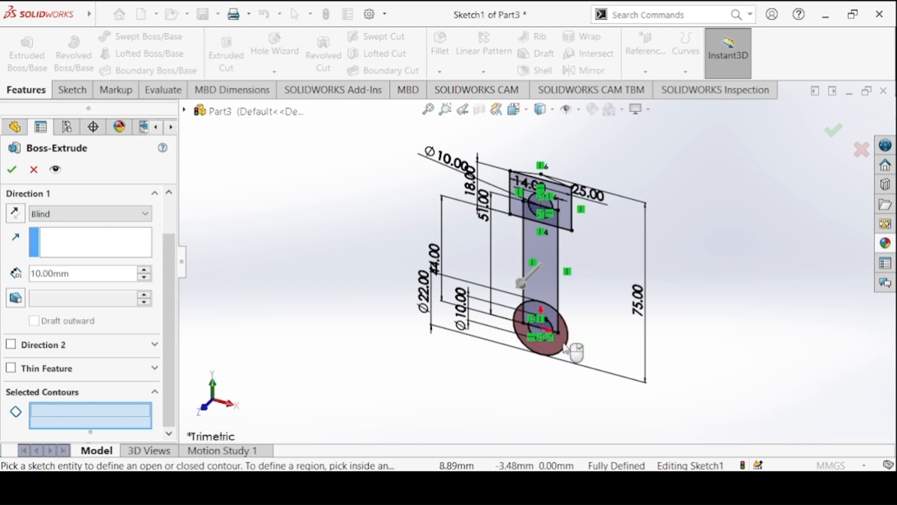
left_click(544, 327)
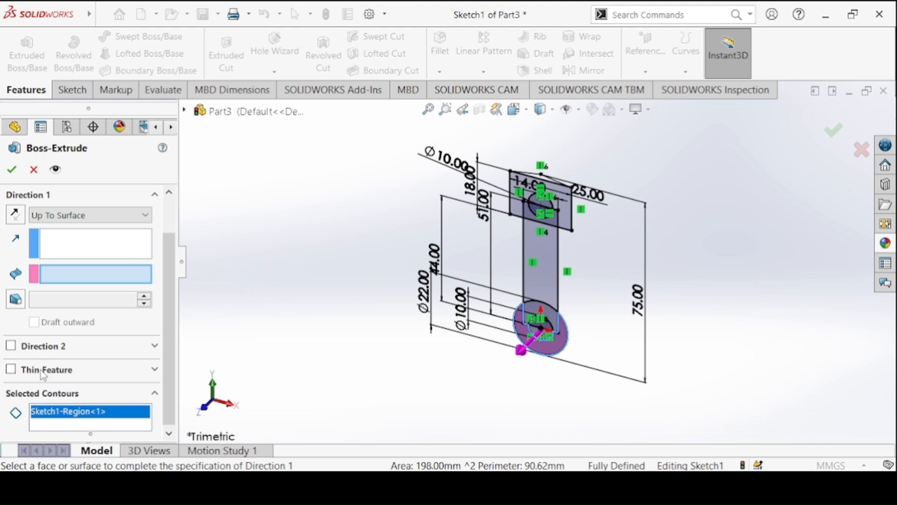
scroll(591, 221, "up", 1)
scroll(457, 218, "down", 4)
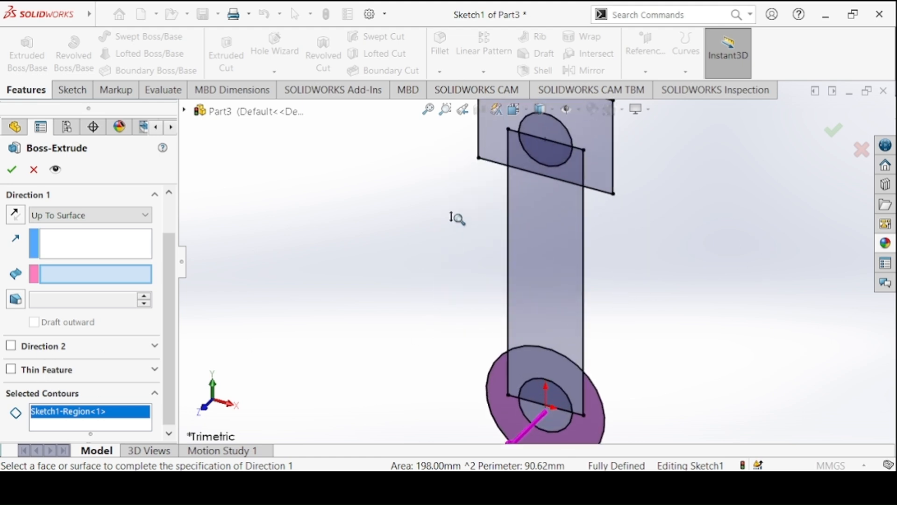
left_click(527, 356)
scroll(541, 328, "up", 2)
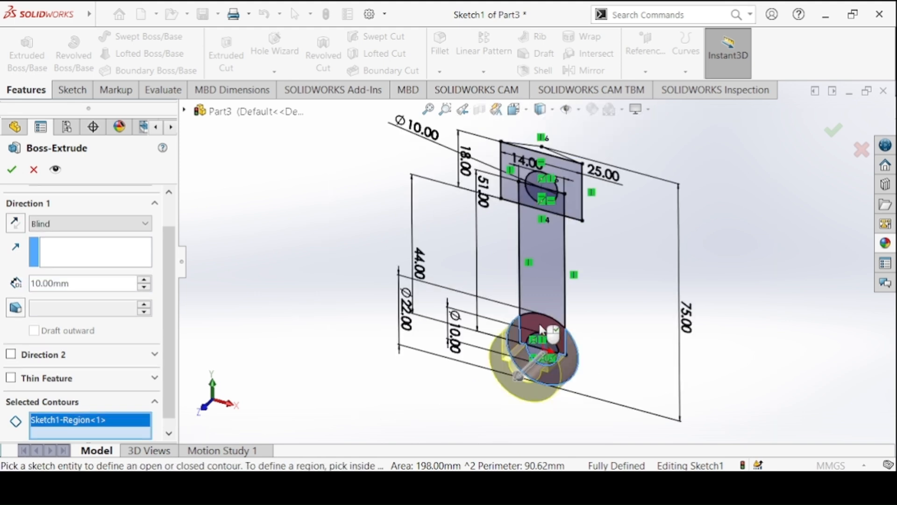
left_click(541, 327)
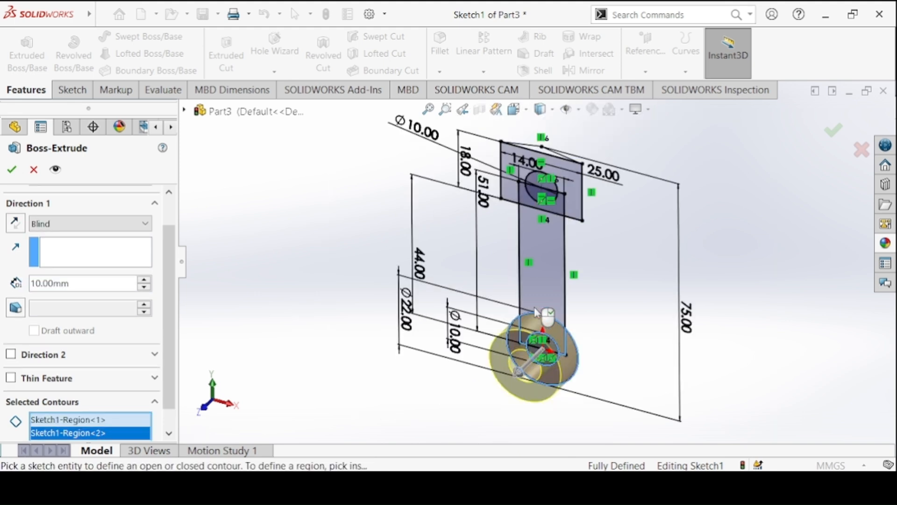
left_click(541, 281)
Add the upper rectangle's regions around the hole and the shallow peak above it to the extrusion contours.
left_click(579, 212)
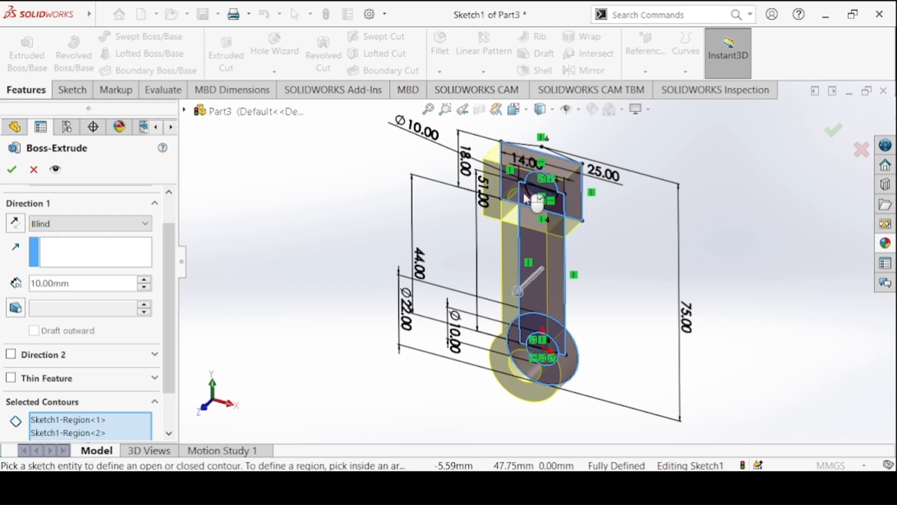
scroll(521, 191, "down", 5)
scroll(453, 143, "up", 5)
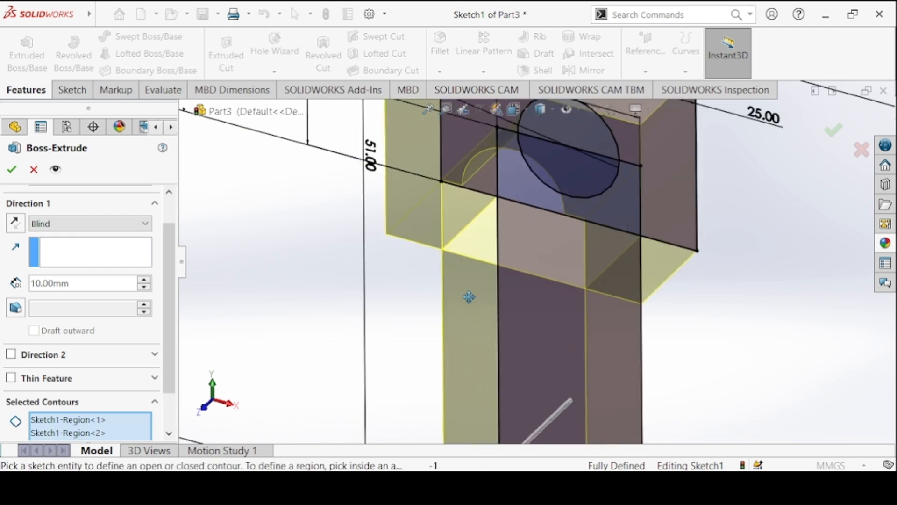
left_click(623, 260)
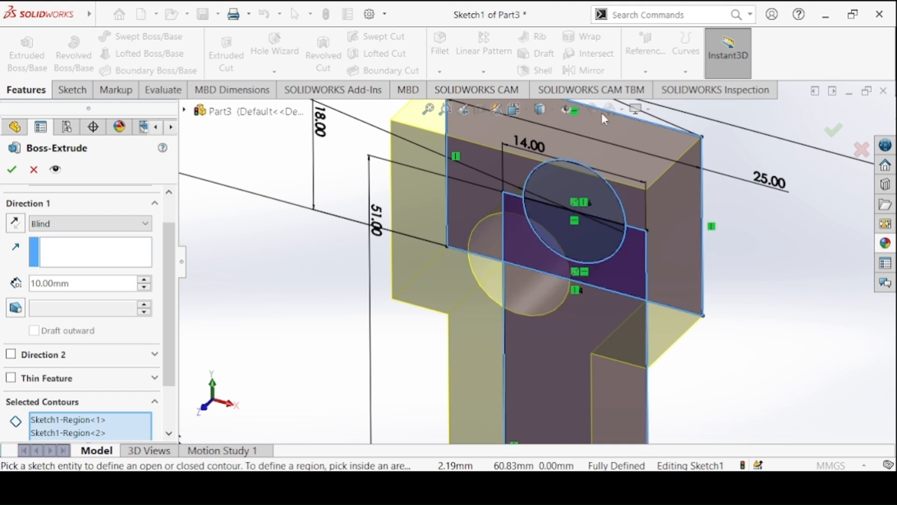
scroll(583, 185, "up", 3)
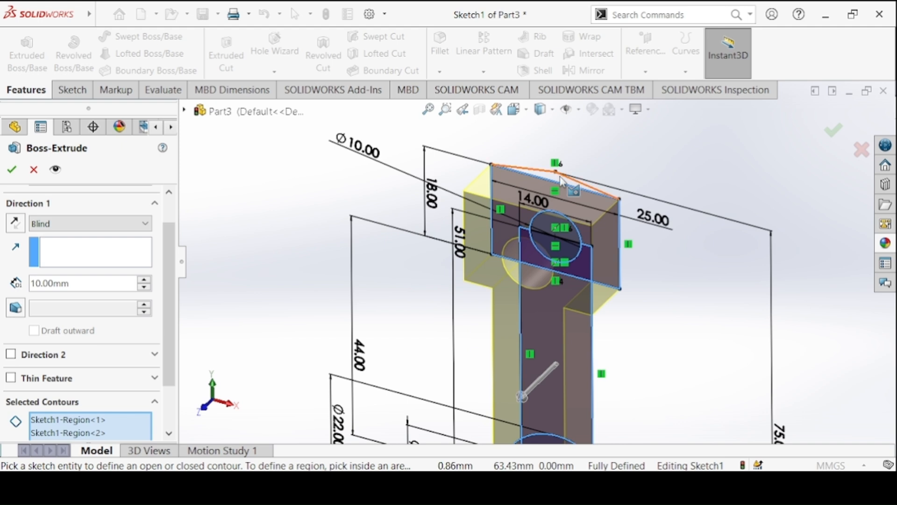
left_click(564, 182)
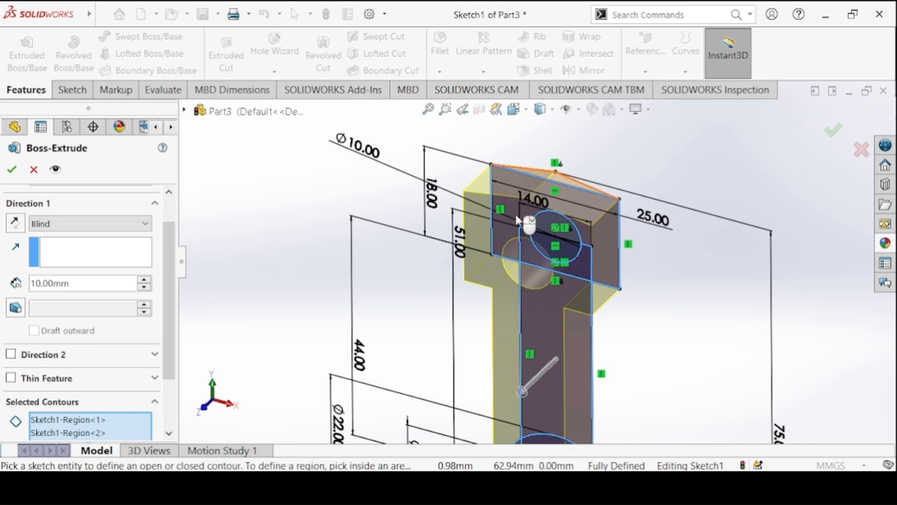
scroll(501, 254, "up", 2)
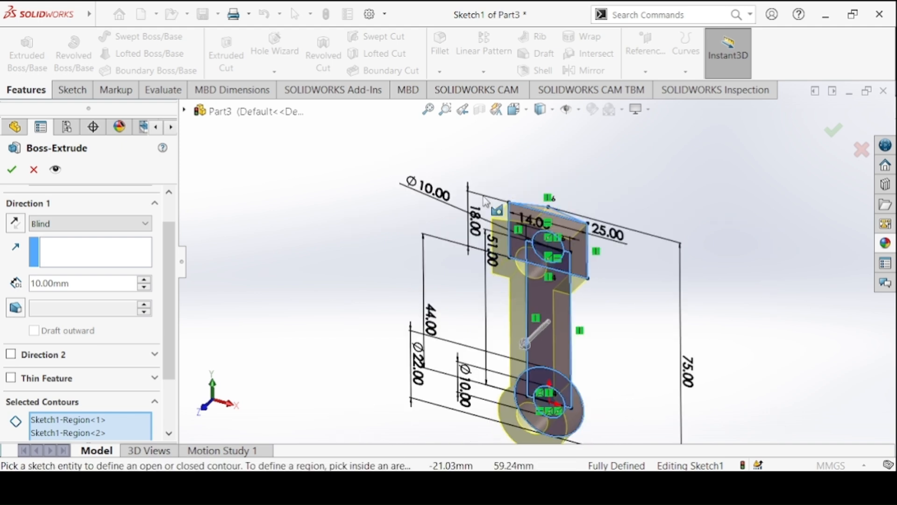
Extrude the selected contours with a Mid Plane end condition and a 10 mm depth.
middle_click_drag(503, 205, 535, 143, "ctrl")
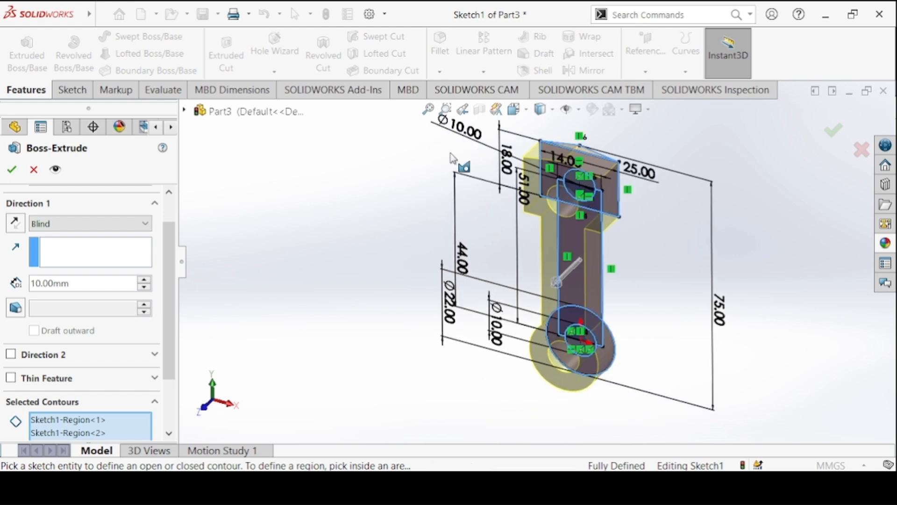
left_click(70, 224)
left_click(103, 296)
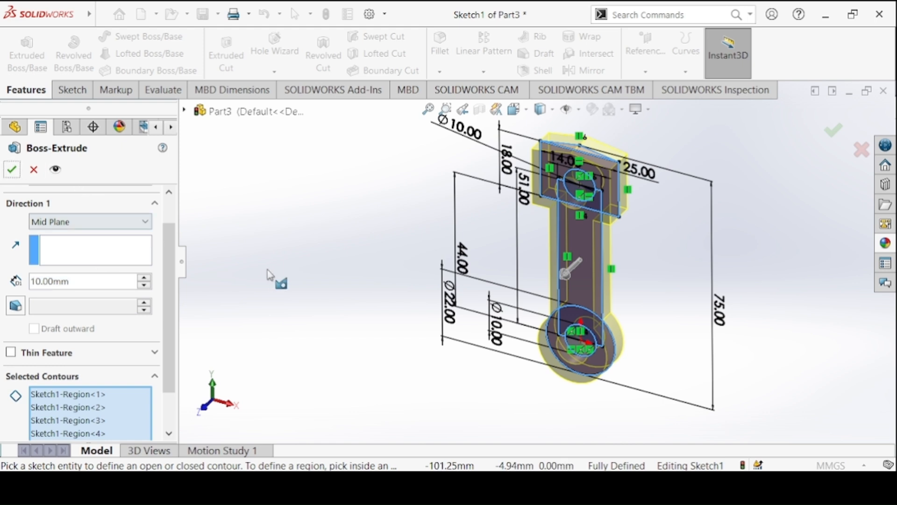
left_click(16, 174)
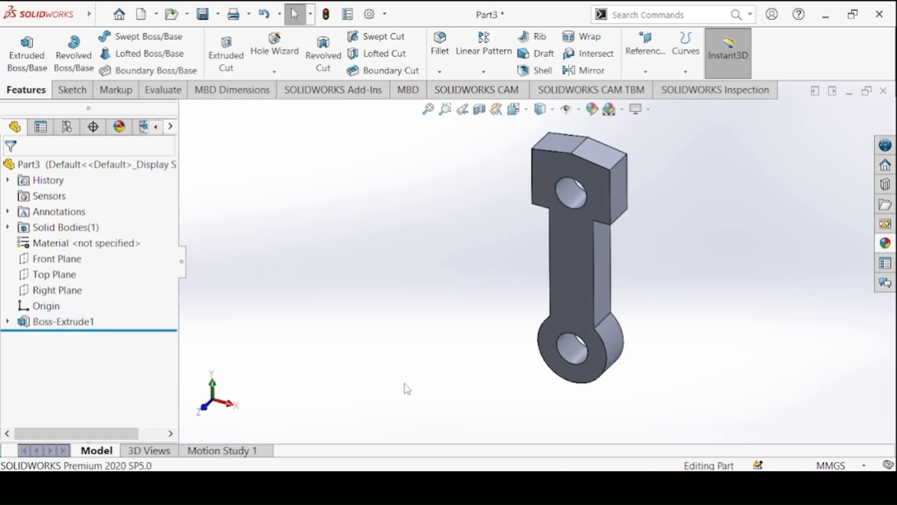
Fillet the four edges where the shank meets the head and round end, plus the peak's apex edge, with a 20 mm radius.
key("alt+Tab")
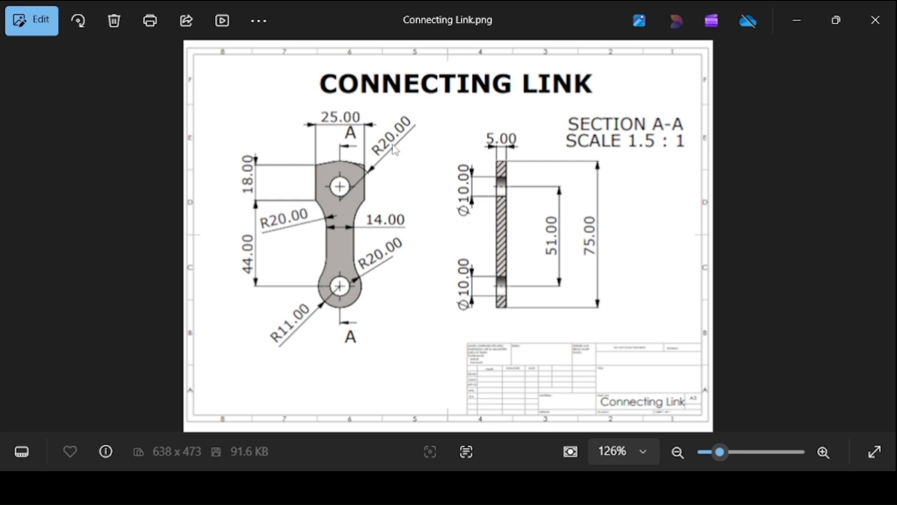
key("alt+Tab")
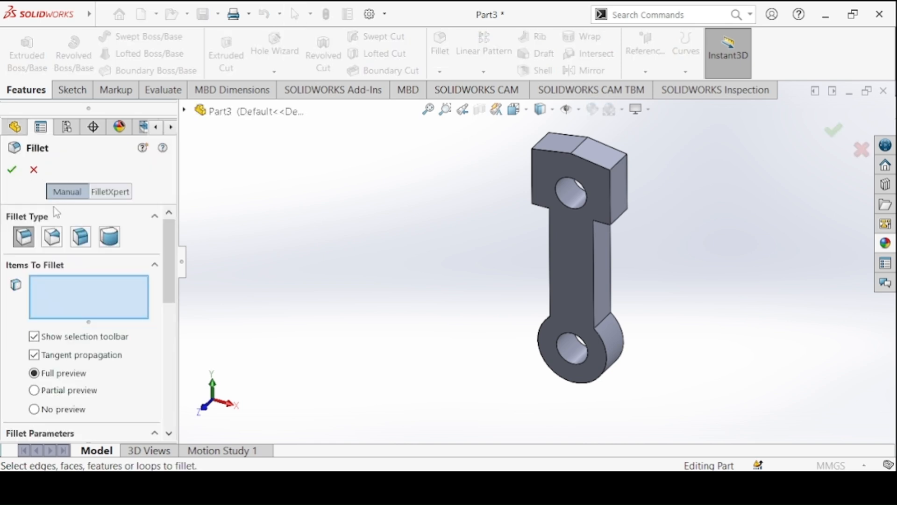
scroll(85, 328, "down", 3)
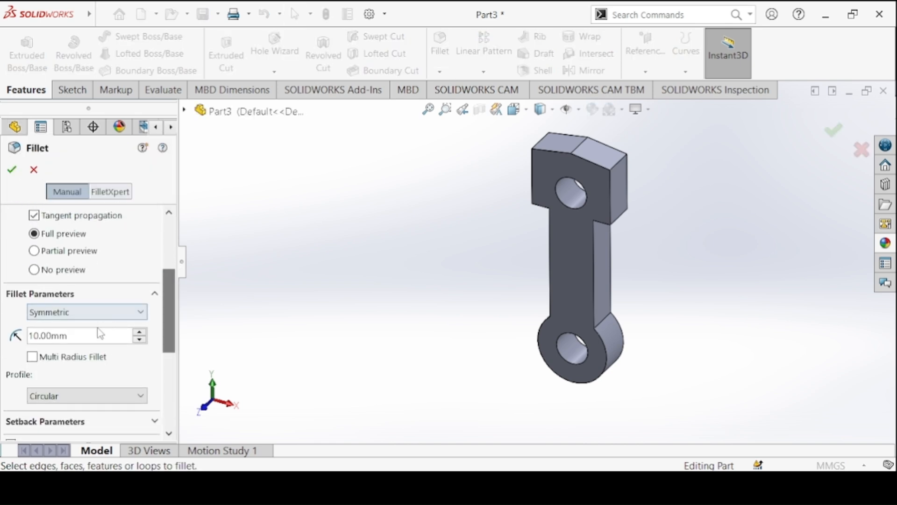
left_click(86, 337)
type("20")
key("Return")
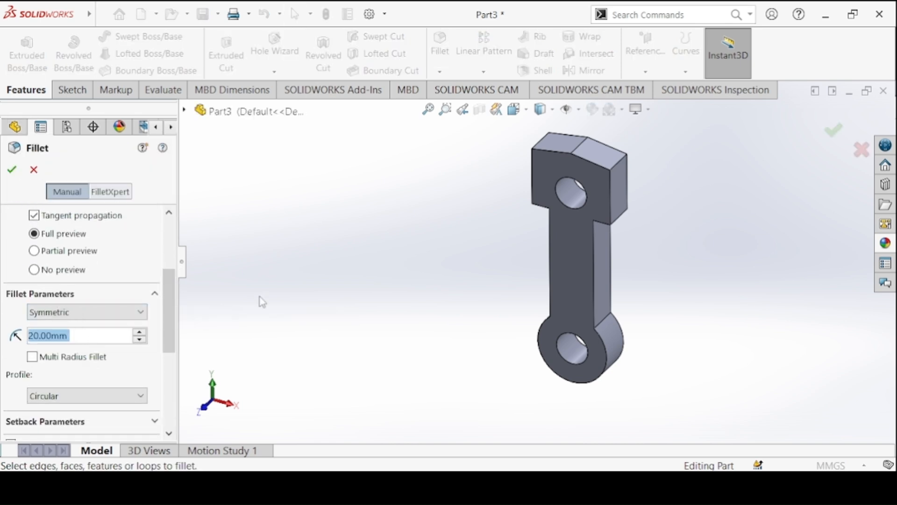
left_click(604, 320)
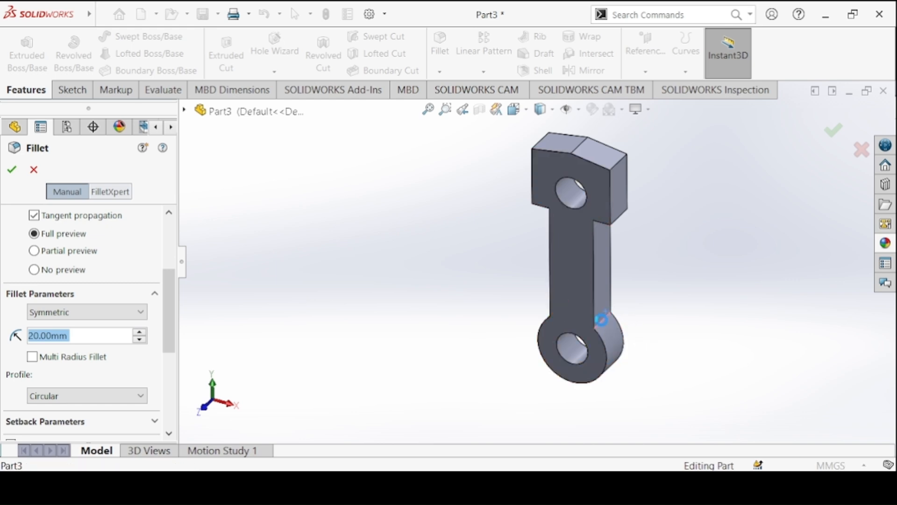
middle_click_drag(613, 229, 719, 200)
left_click(557, 196)
left_click(564, 210)
left_click(545, 301)
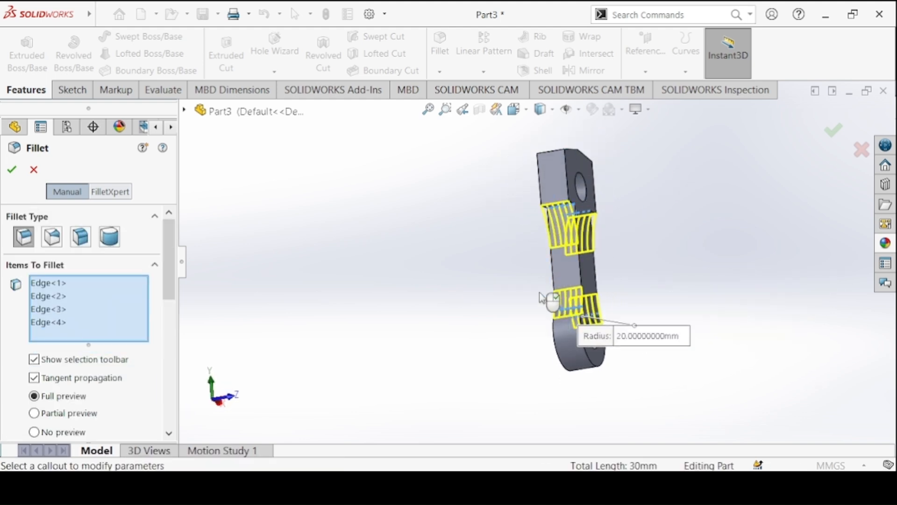
middle_click_drag(545, 301, 573, 201)
left_click(593, 190)
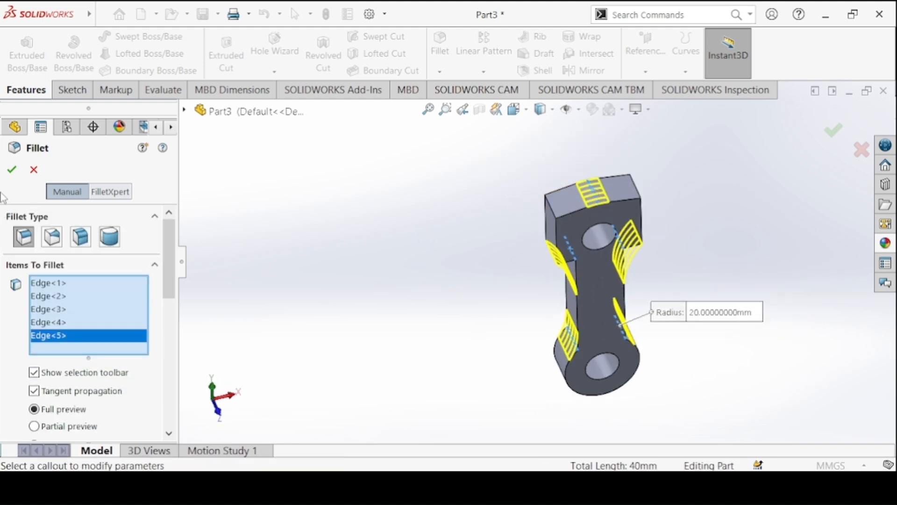
key("Return")
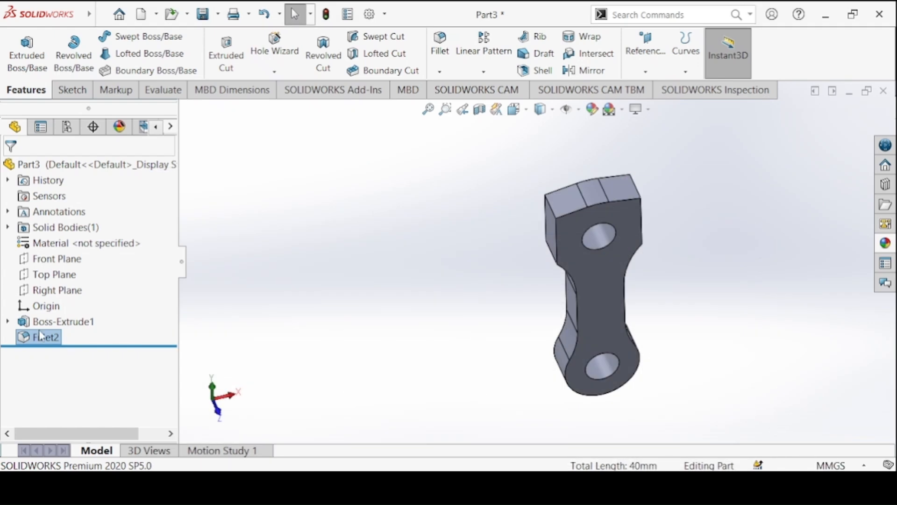
Edit the link's boss extrusion and set its Mid Plane depth to 5 mm.
left_click(56, 322)
left_click(52, 282)
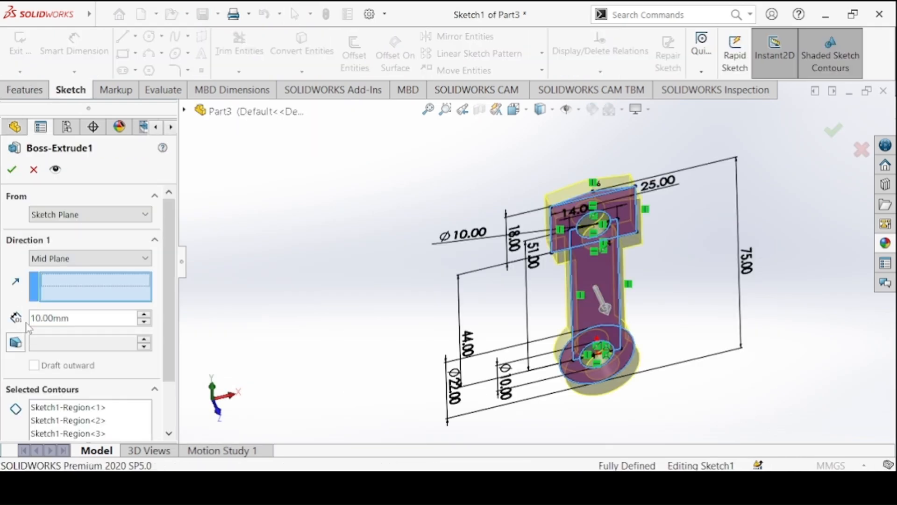
left_click(31, 318)
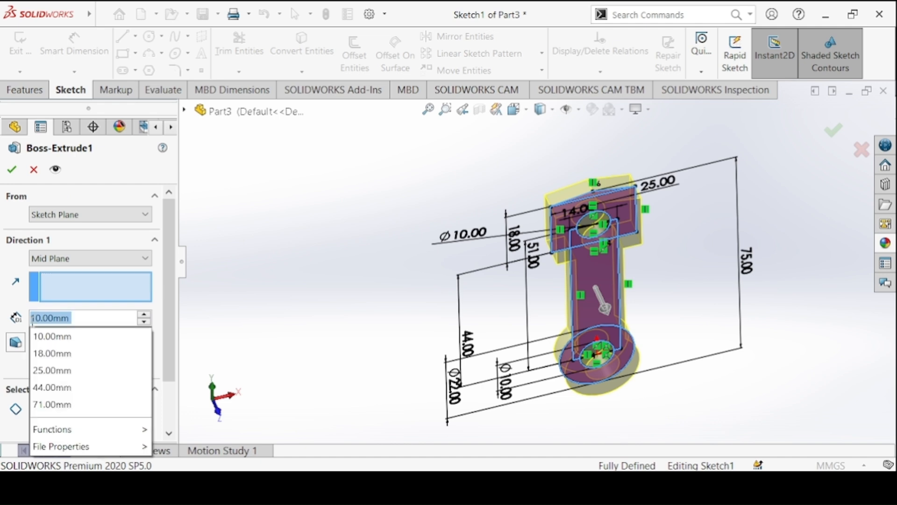
type("5")
key("Return")
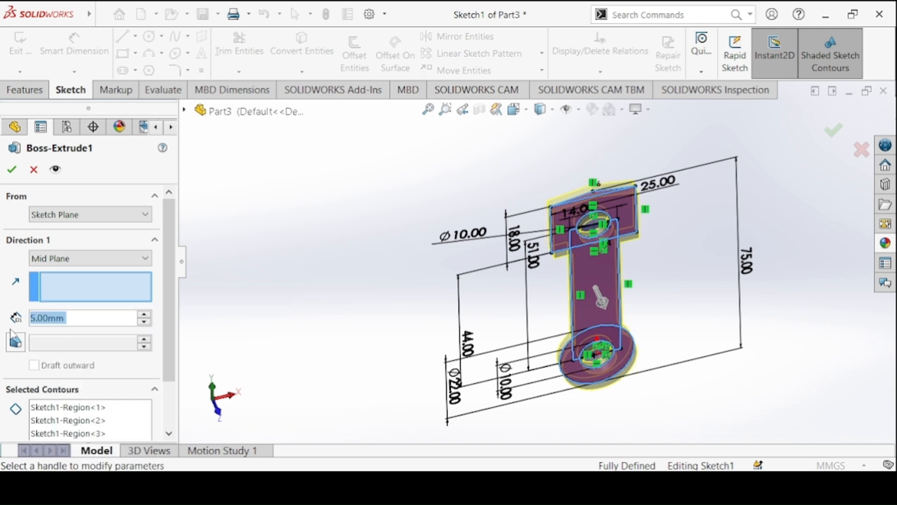
left_click(13, 170)
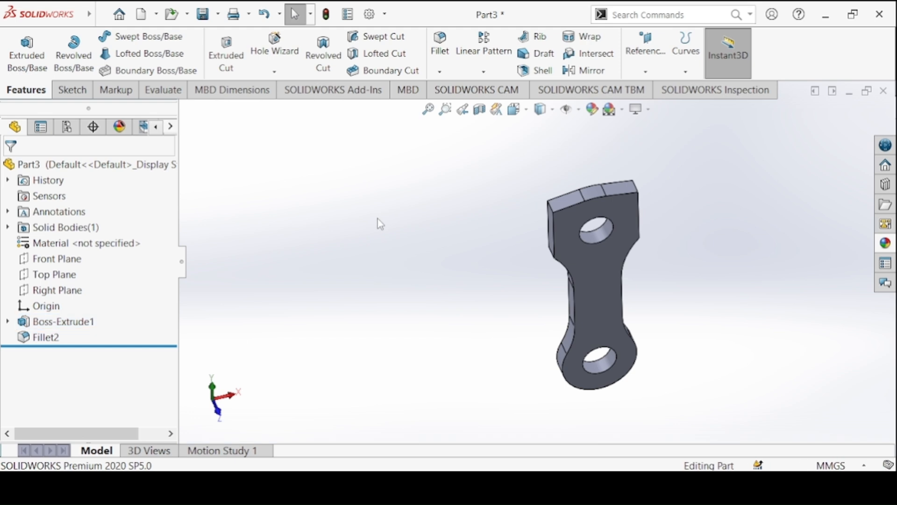
Show the link in isometric view and apply a grey colour from the standard swatches to the part.
key("ctrl+8")
key("ctrl+7")
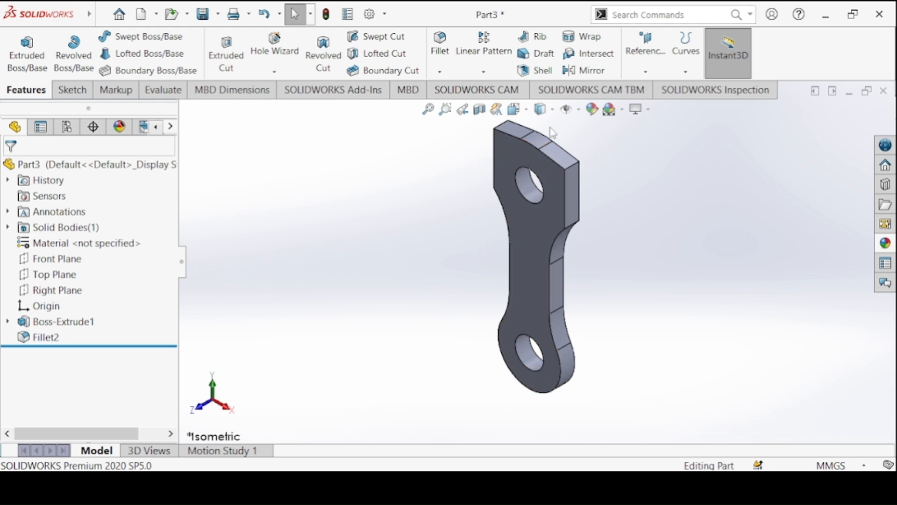
left_click(597, 115)
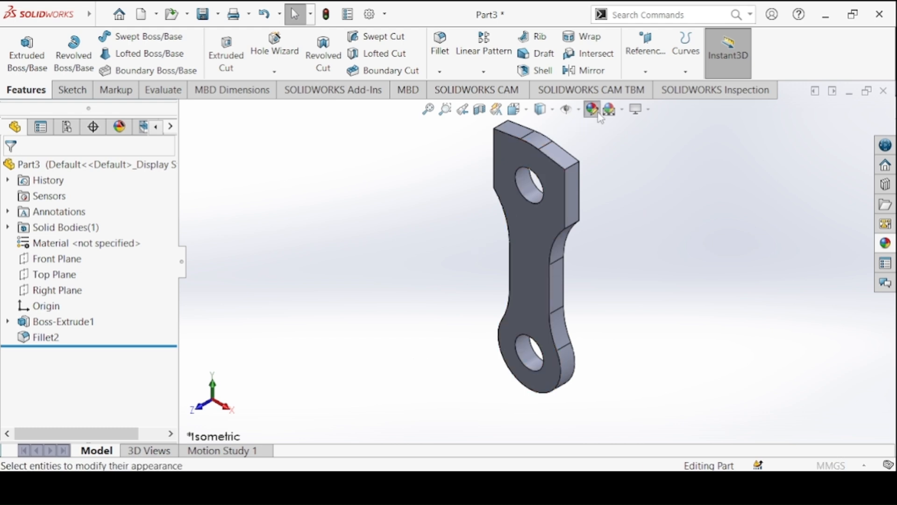
scroll(148, 327, "down", 5)
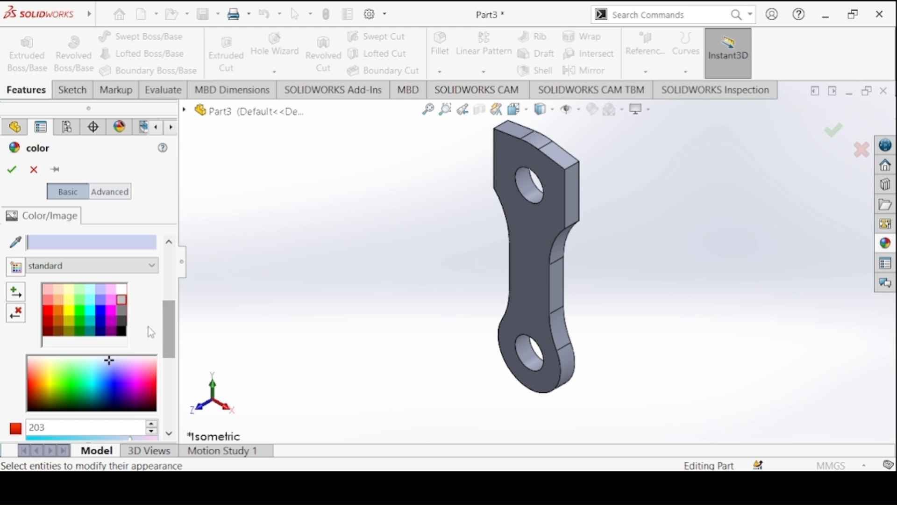
left_click(121, 309)
left_click(12, 170)
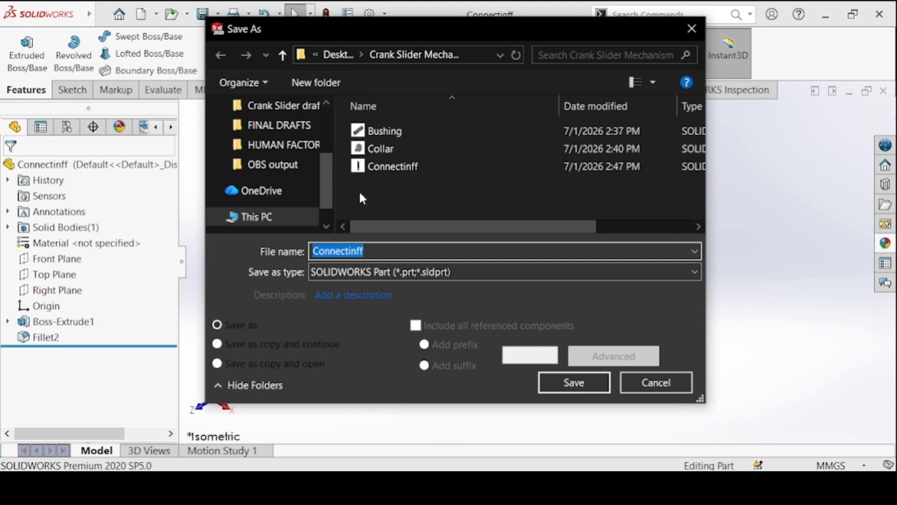
Save the part under the file name Connecting Link in the Crank Slider Mechanism folder.
left_click(366, 167)
double_click(407, 251)
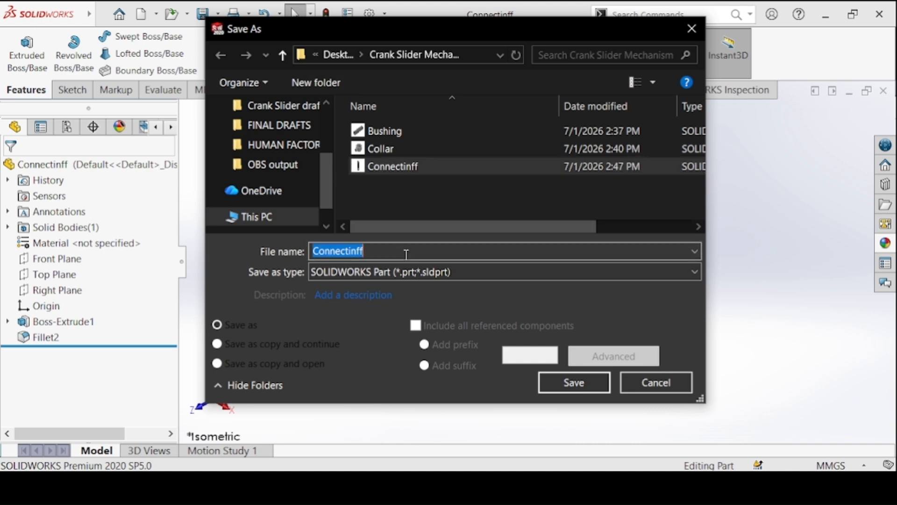
key("End")
key("BackSpace")
key("BackSpace")
type("g Link")
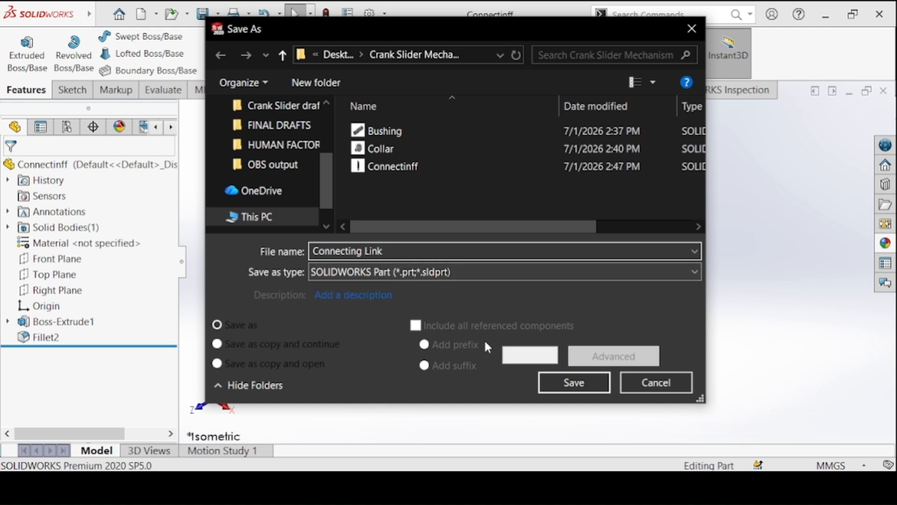
left_click(541, 387)
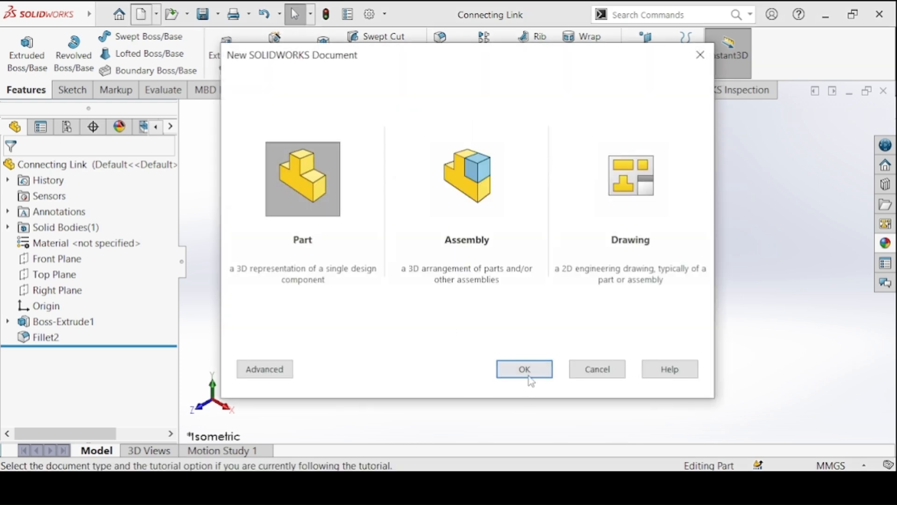
Create a new part for the Crank Disc drawing and start a sketch on the Front Plane.
left_click(532, 381)
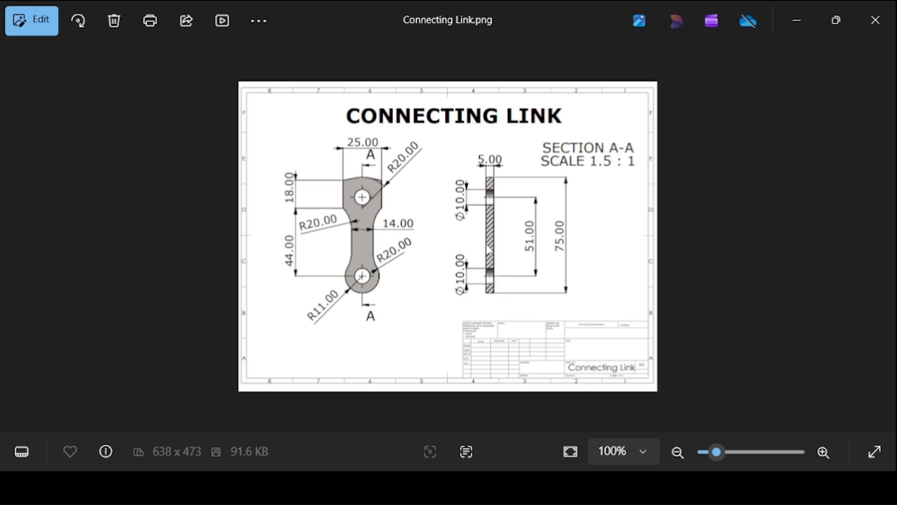
key("Right")
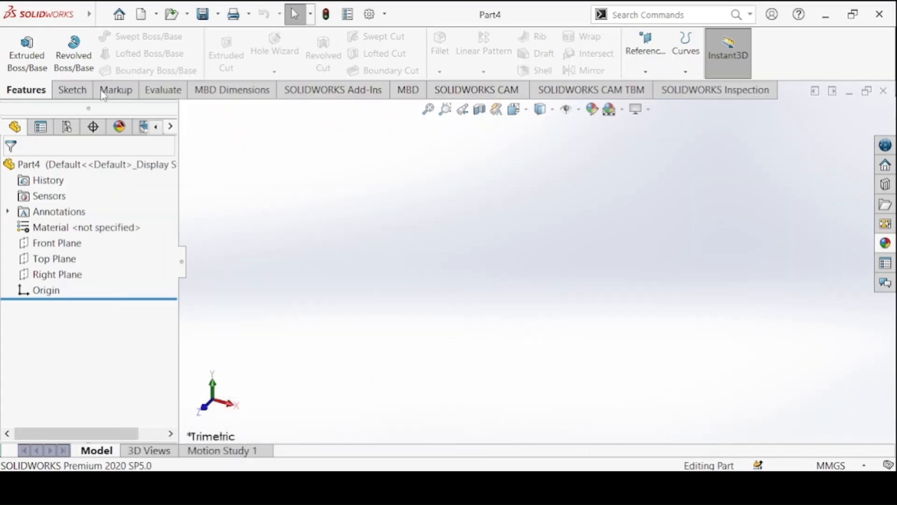
left_click(84, 90)
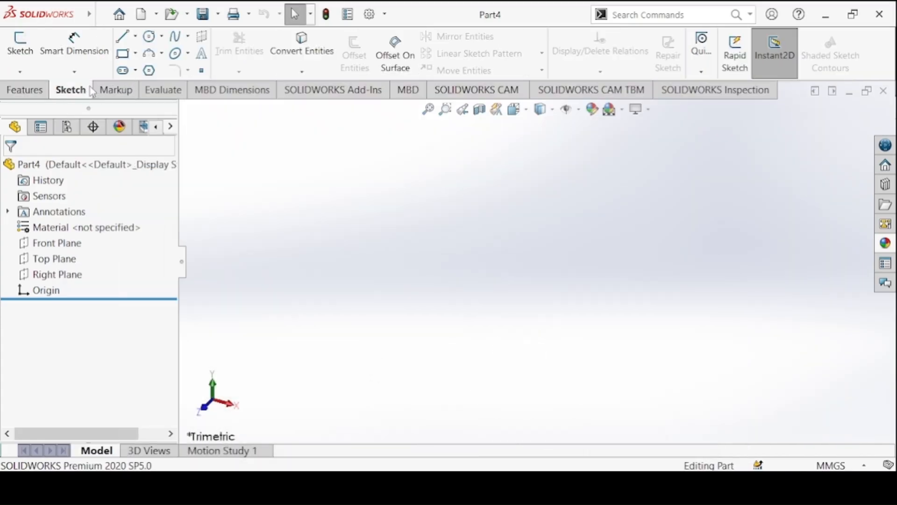
left_click(23, 51)
left_click(448, 167)
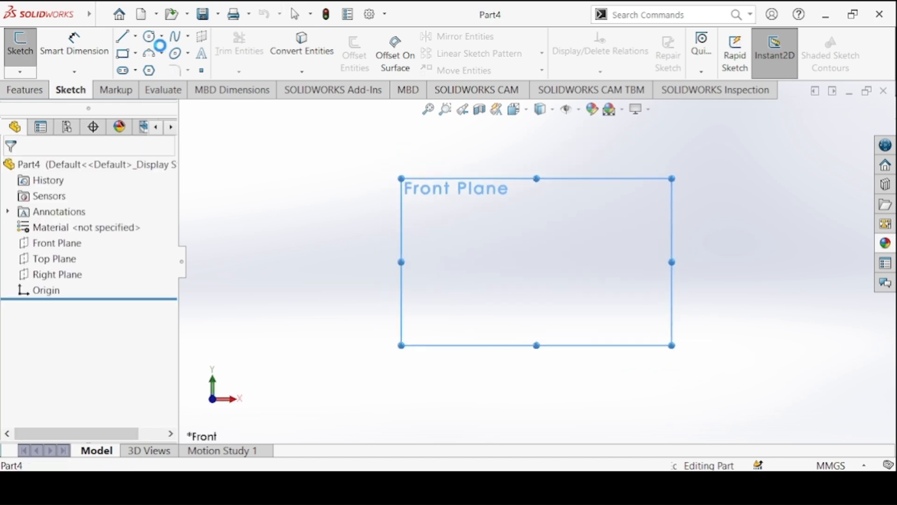
Sketch an outer circle about 140 mm in diameter at the origin, a smaller concentric circle, and a small circle inside near its upper edge.
left_click(150, 36)
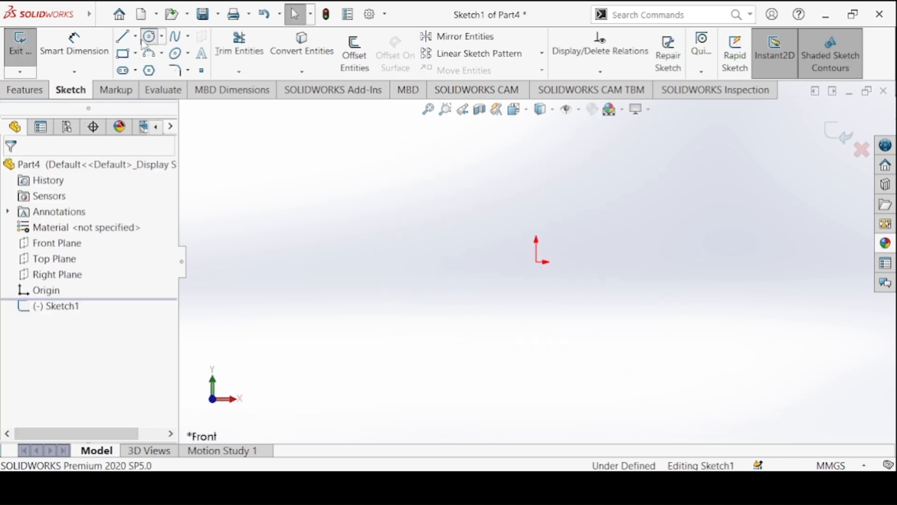
left_click(537, 262)
left_click(454, 194)
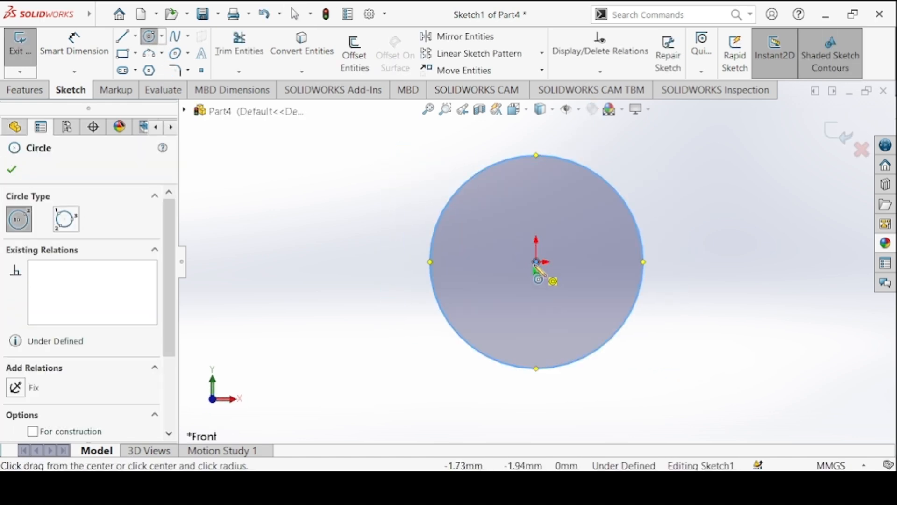
left_click(535, 263)
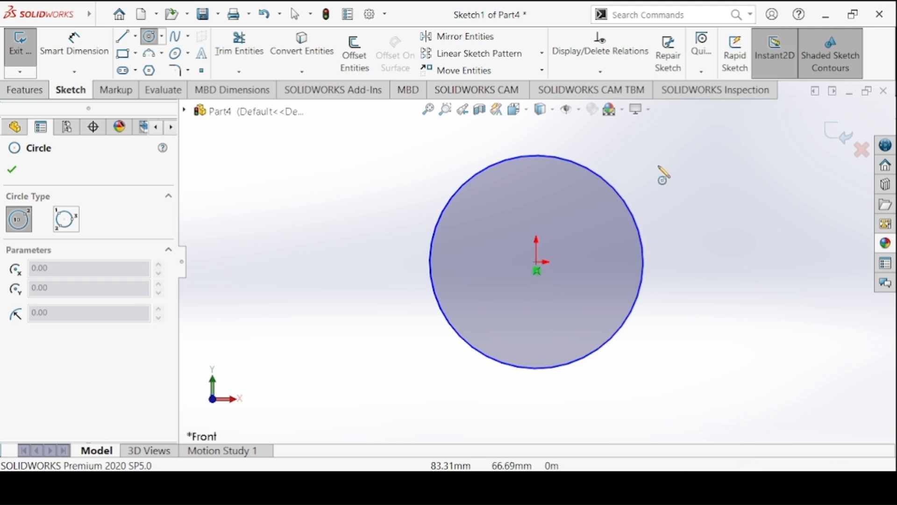
left_click(537, 262)
left_click(512, 217)
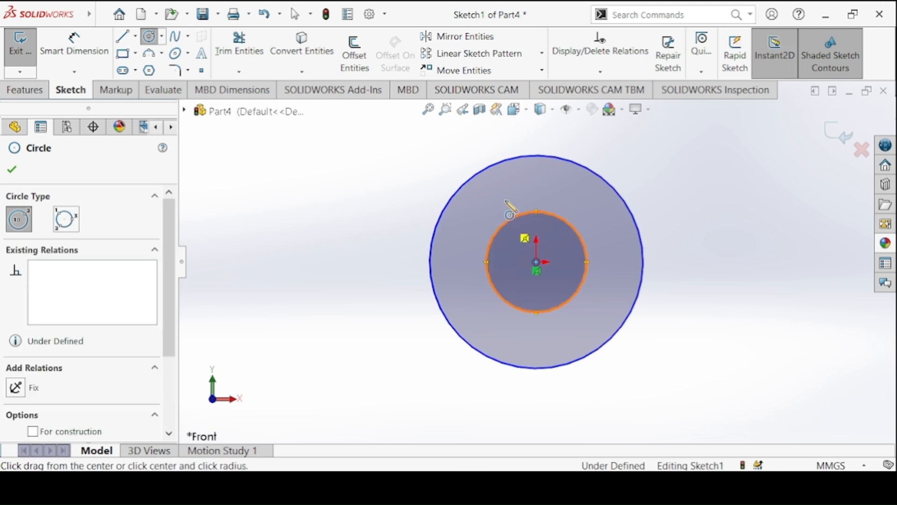
left_click(541, 173)
left_click(528, 168)
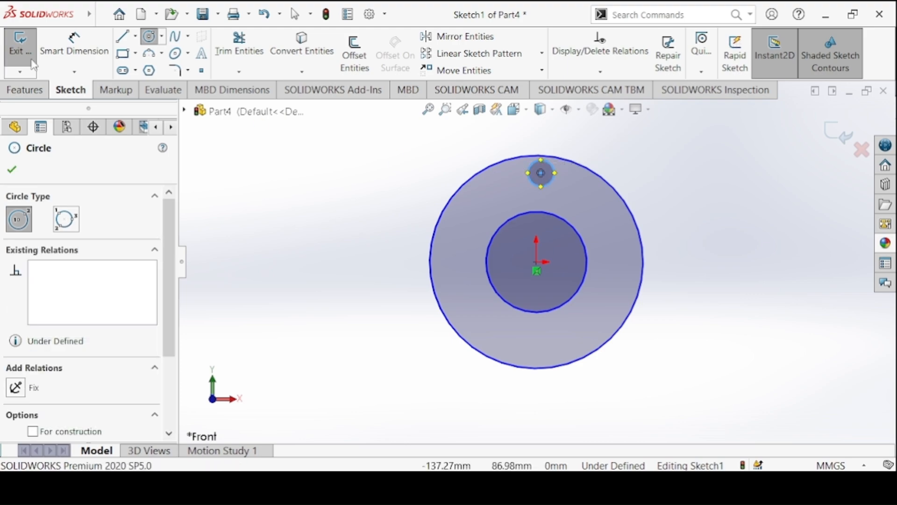
Check the Crank Disc drawing and dimension the outer circle's diameter to 50 mm.
left_click(72, 47)
left_click(378, 484)
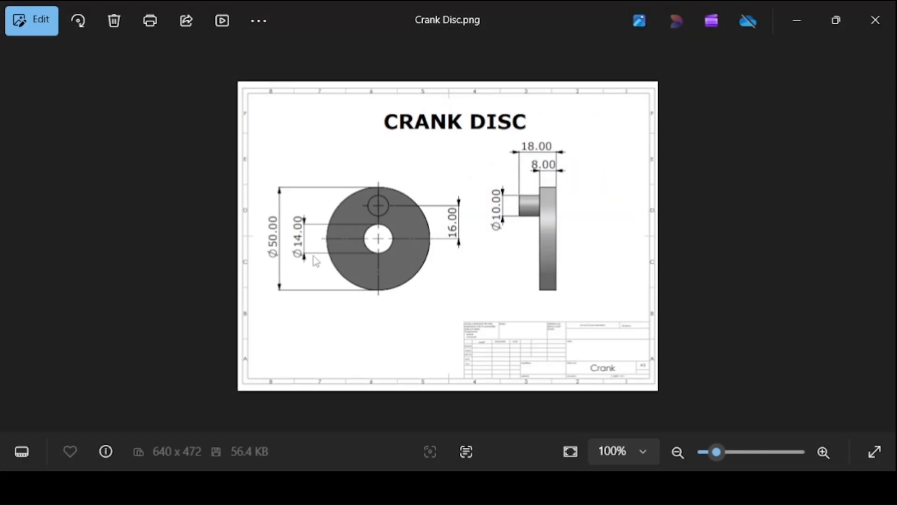
mouse_move(380, 485)
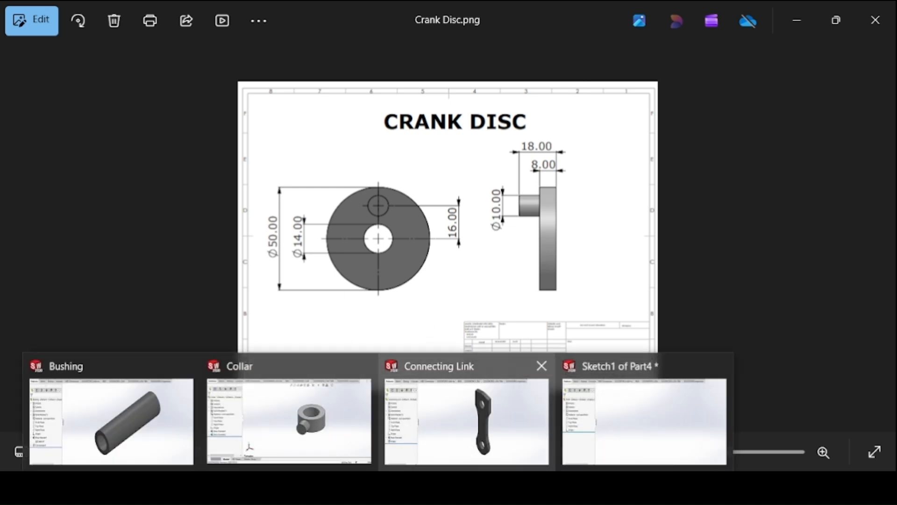
left_click(617, 406)
left_click(459, 193)
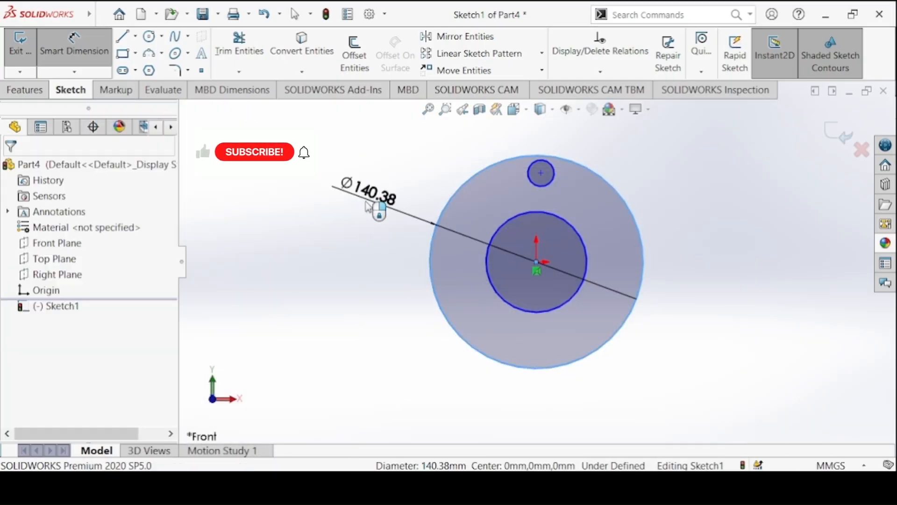
left_click(370, 207)
type("50")
key("Return")
Dimension the concentric inner circle's diameter to 14 mm and the small upper circle's diameter to 10 mm.
left_click(497, 234)
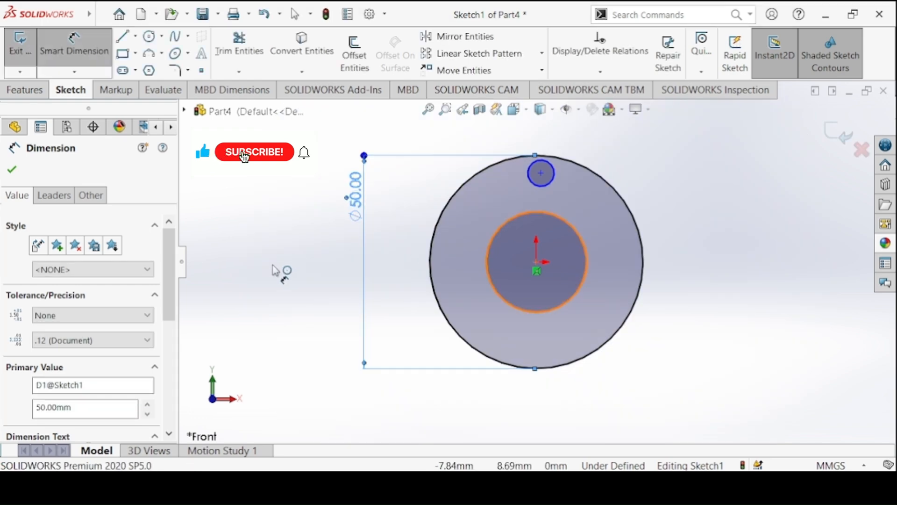
left_click(275, 270)
type("14")
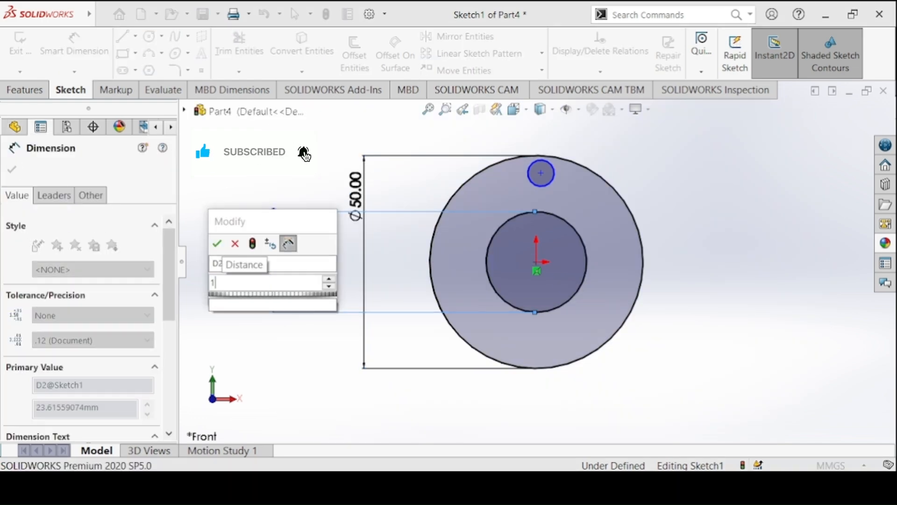
key("Return")
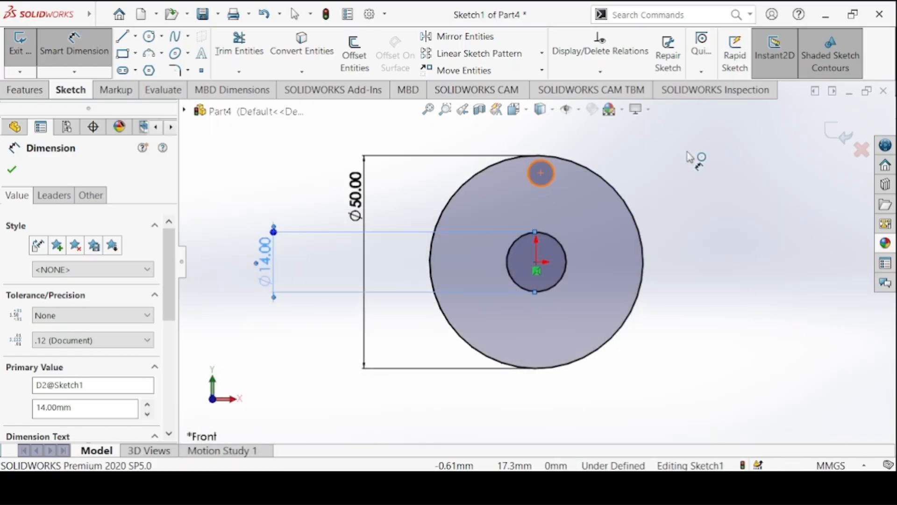
left_click(553, 171)
left_click(691, 166)
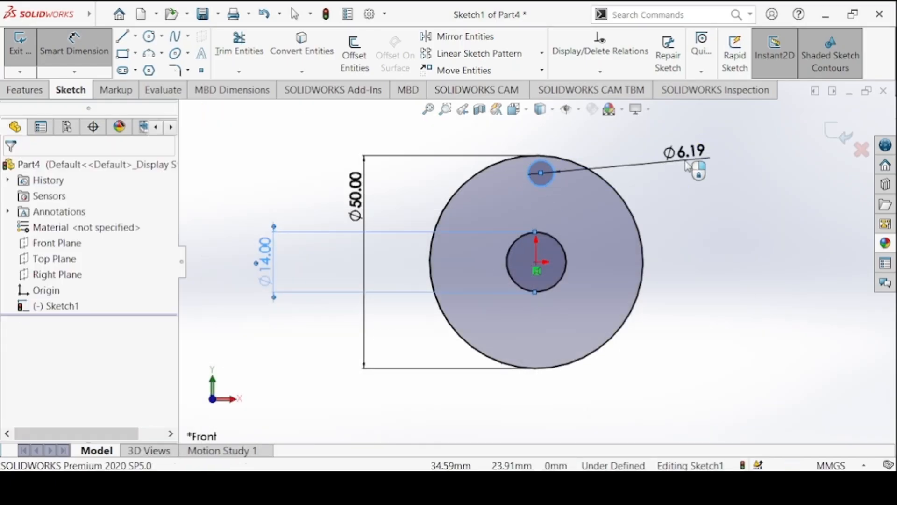
type("10")
key("Return")
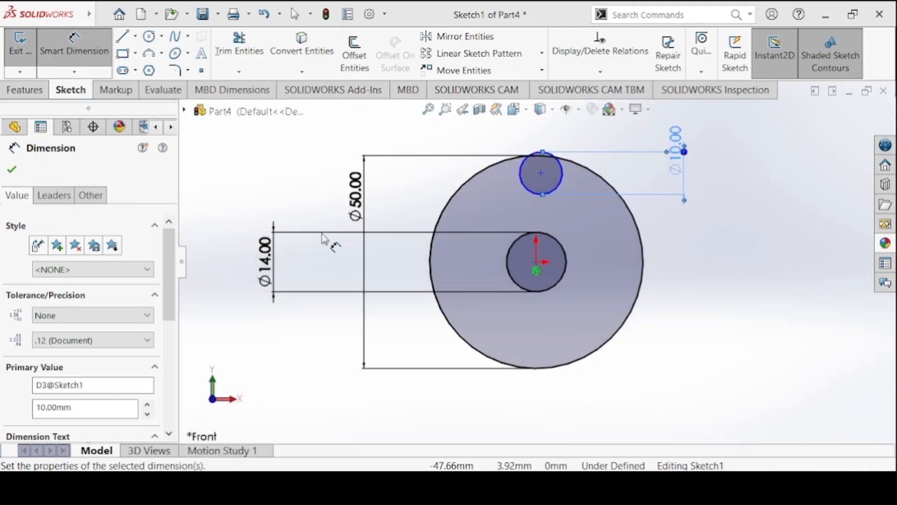
Set the vertical distance between the small circle's centre and the origin to 16 mm.
left_click(541, 172)
left_click(537, 271)
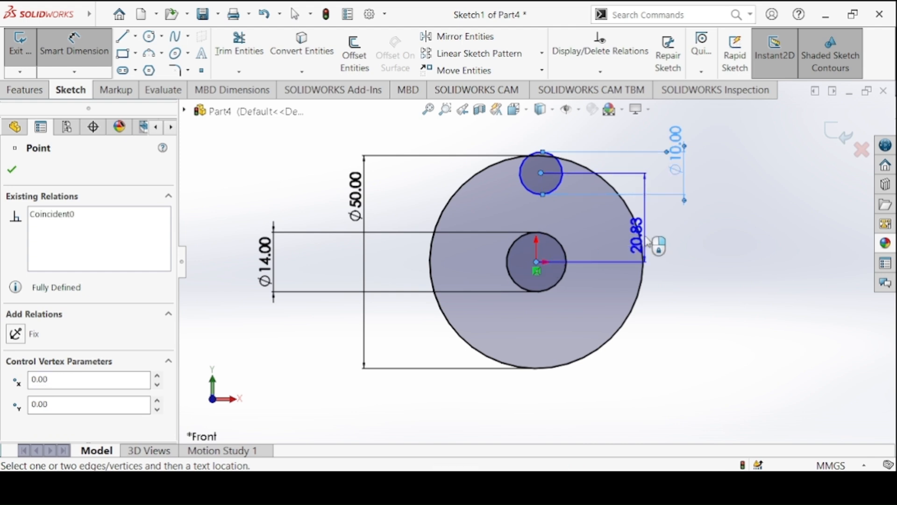
left_click(655, 244)
type("16")
key("Return")
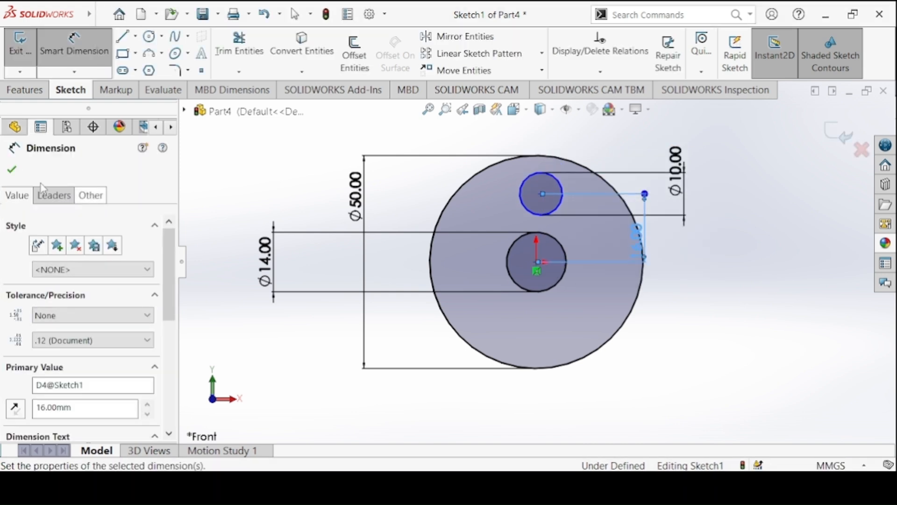
left_click(12, 170)
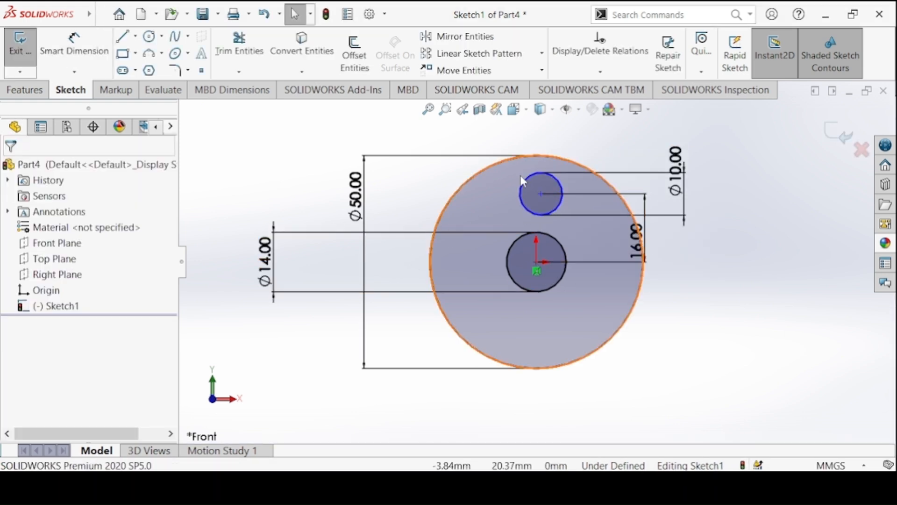
Add a Vertical relation between the small circle's centre and the centre of the concentric circles.
left_click(541, 193)
left_click(536, 265, "ctrl")
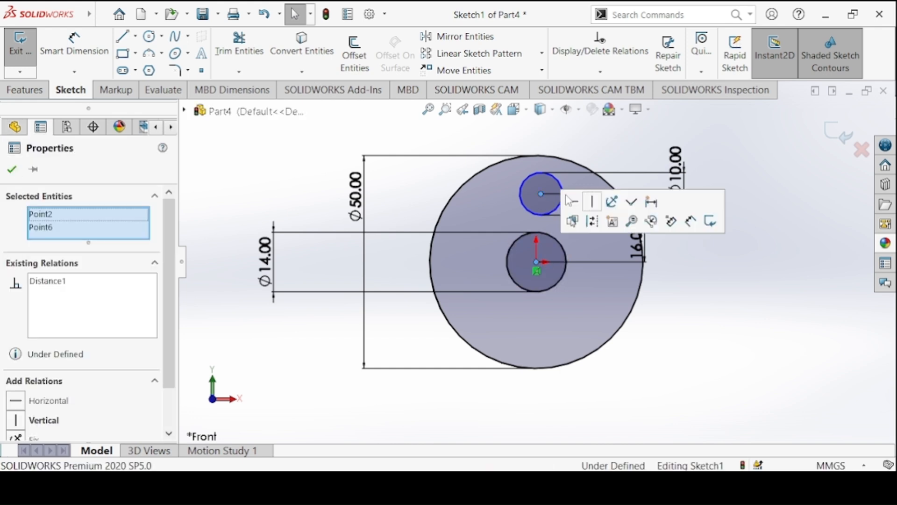
left_click(606, 200)
left_click(341, 164)
Extrude the disc region and the small circle's region Blind to a depth of 8 mm, leaving the 14 mm central hole open.
left_click(27, 88)
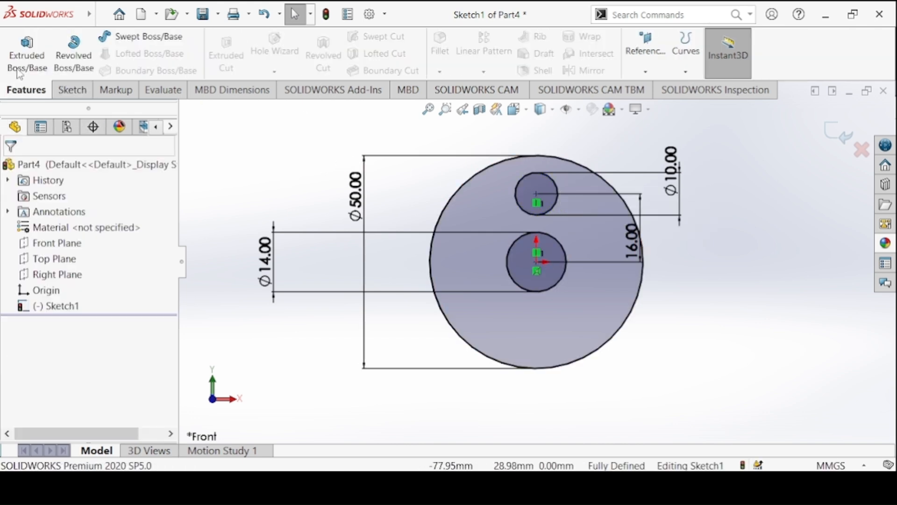
mouse_move(420, 486)
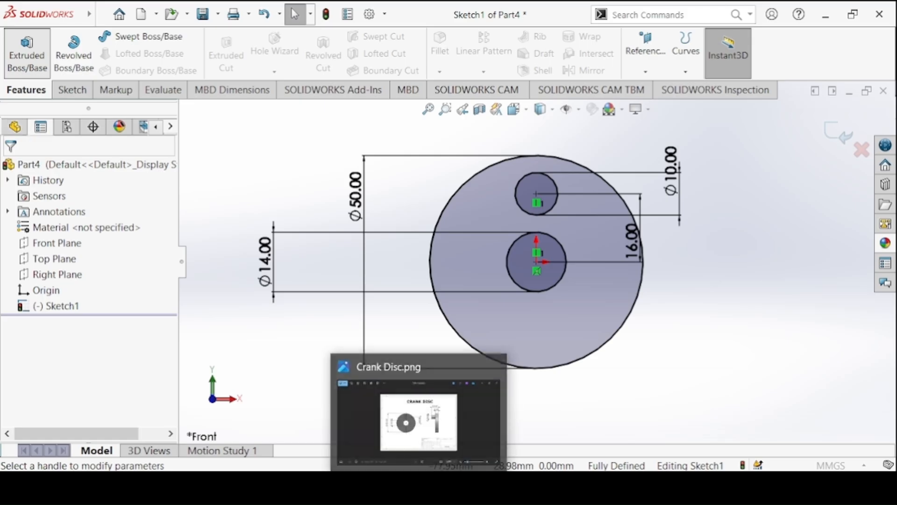
left_click(411, 418)
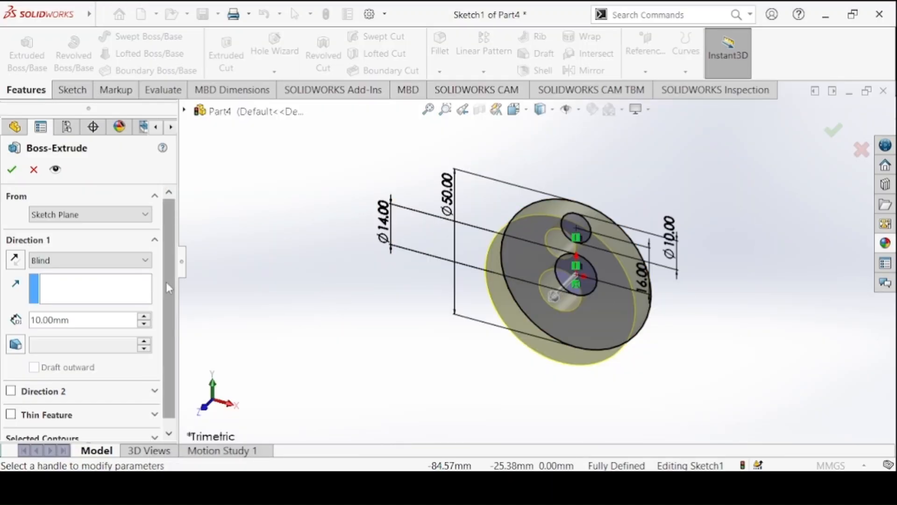
scroll(166, 282, "down", 1)
left_click(79, 433)
scroll(147, 352, "down", 3)
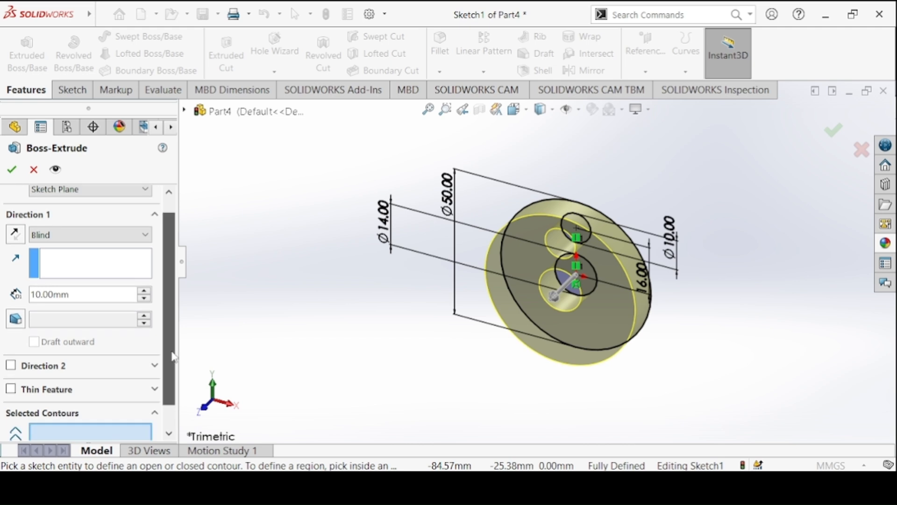
left_click(618, 282)
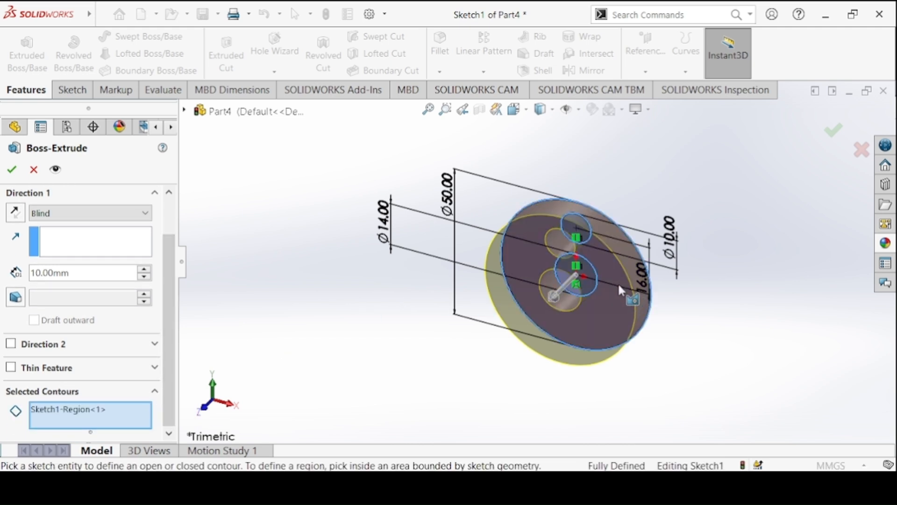
left_click(580, 228)
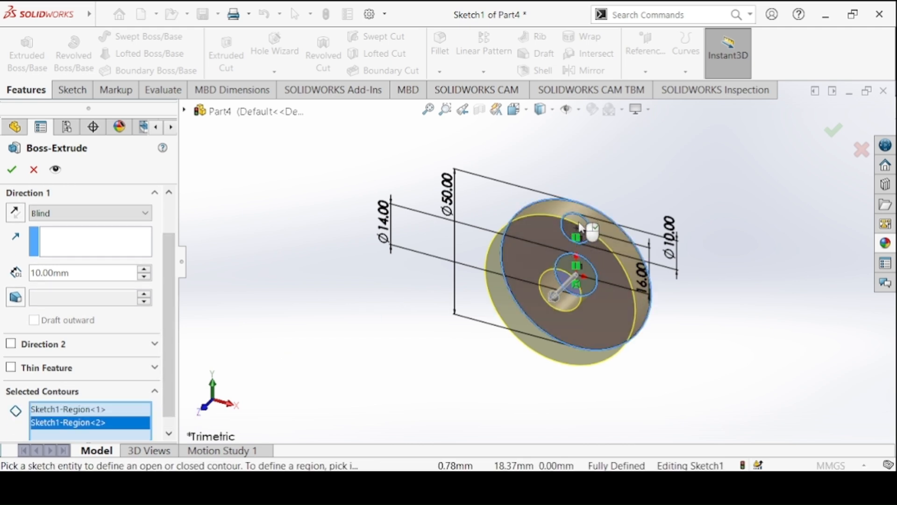
left_click(65, 273)
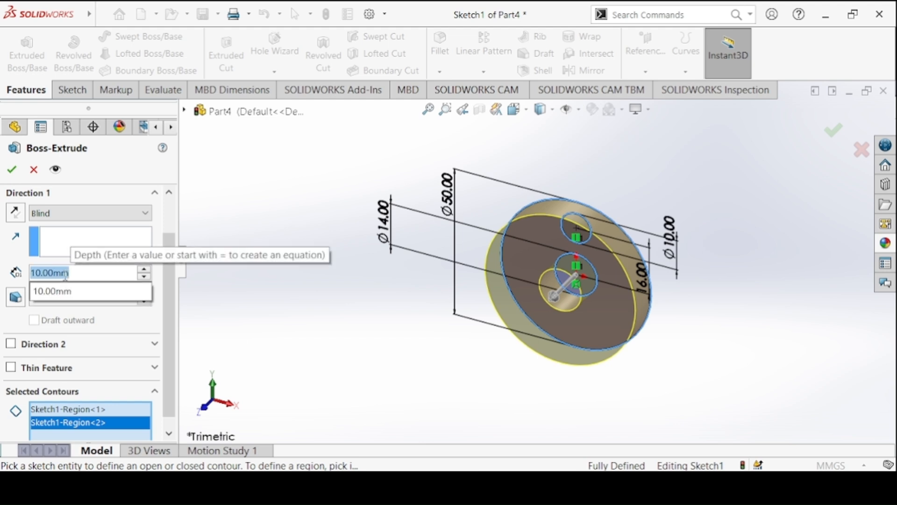
type("8")
key("Return")
left_click(14, 168)
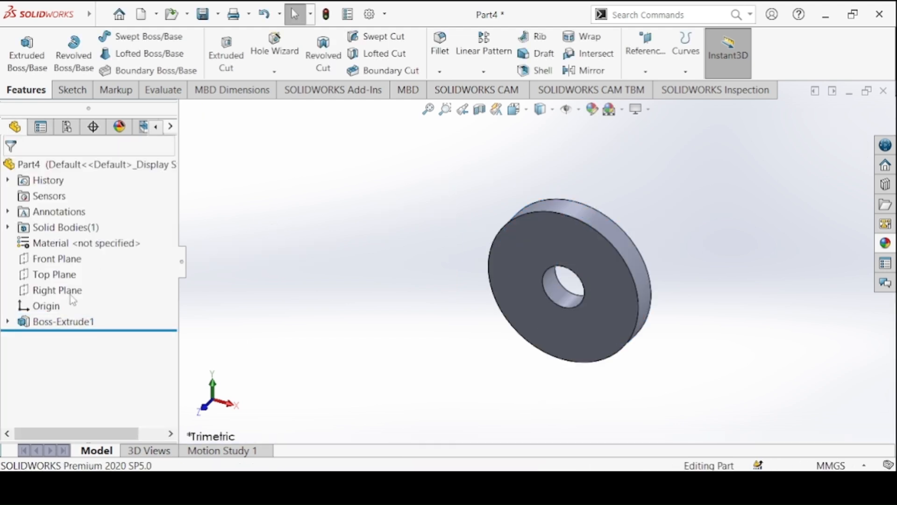
Extrude the small circle's contour from the disc's sketch Blind to a depth of 18 mm to form the crank pin.
left_click(7, 321)
left_click(44, 337)
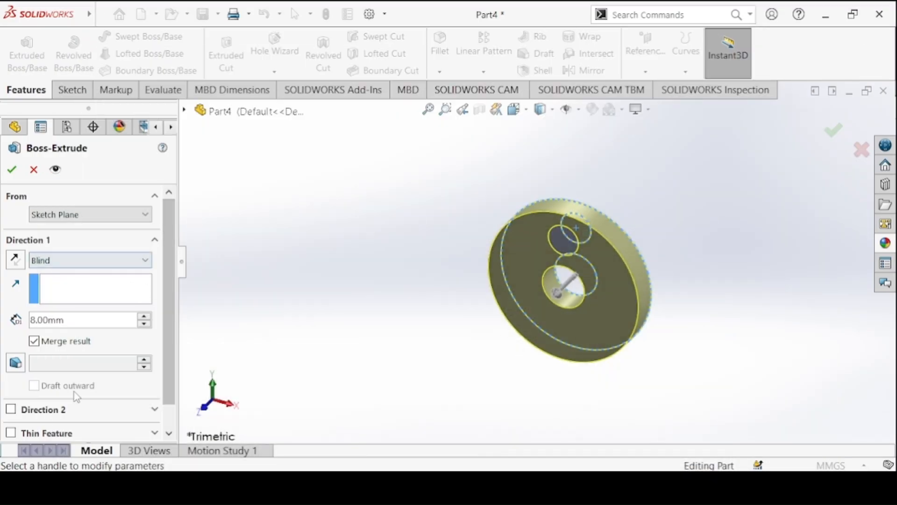
scroll(170, 416, "down", 2)
left_click(103, 432)
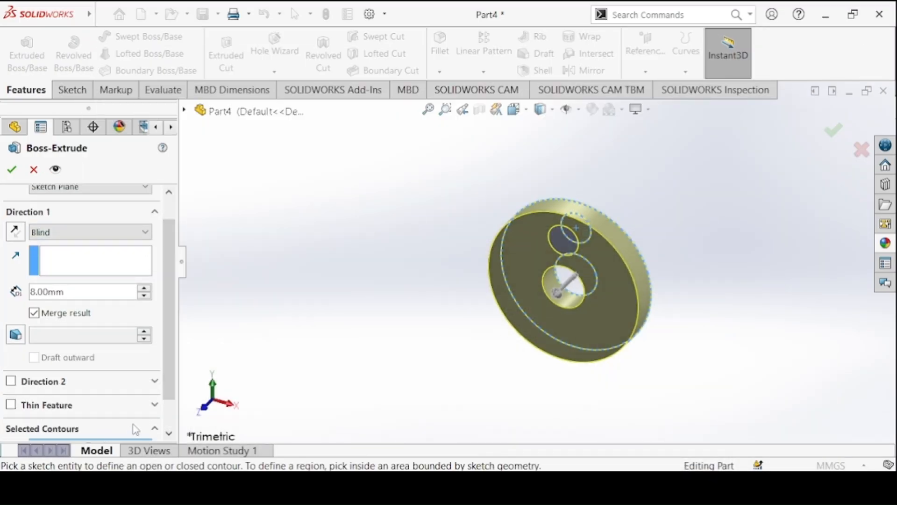
left_click(590, 228)
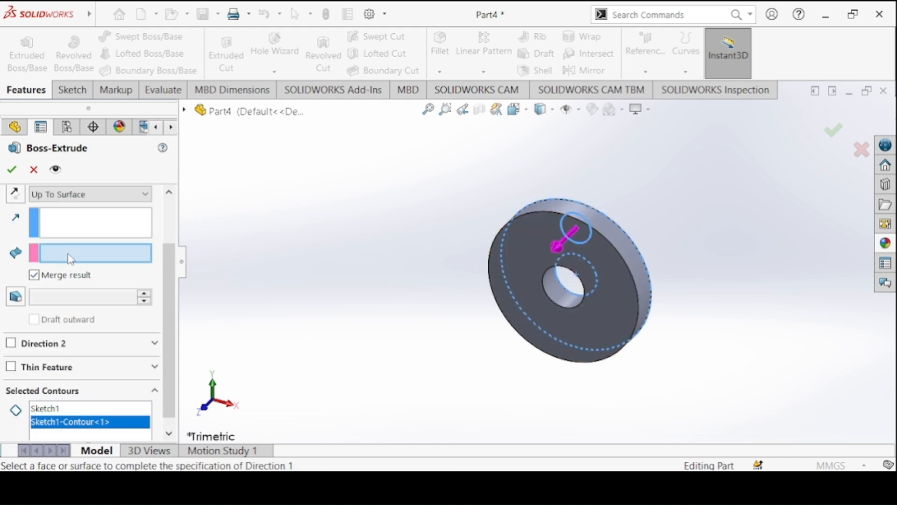
left_click(88, 193)
left_click(51, 206)
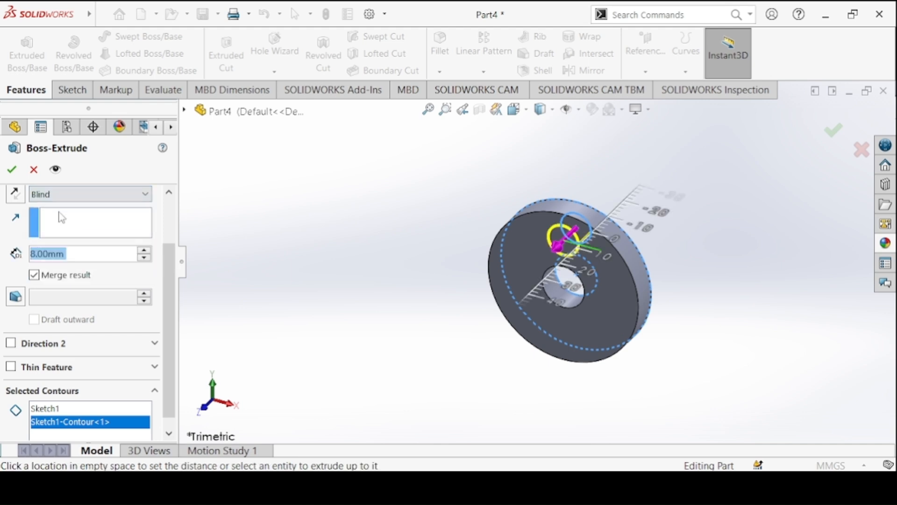
type("18")
key("Return")
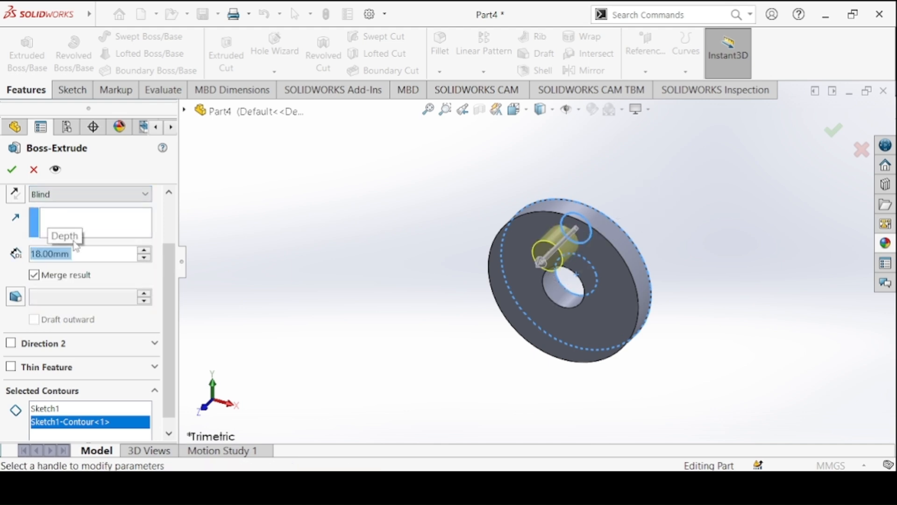
left_click(12, 168)
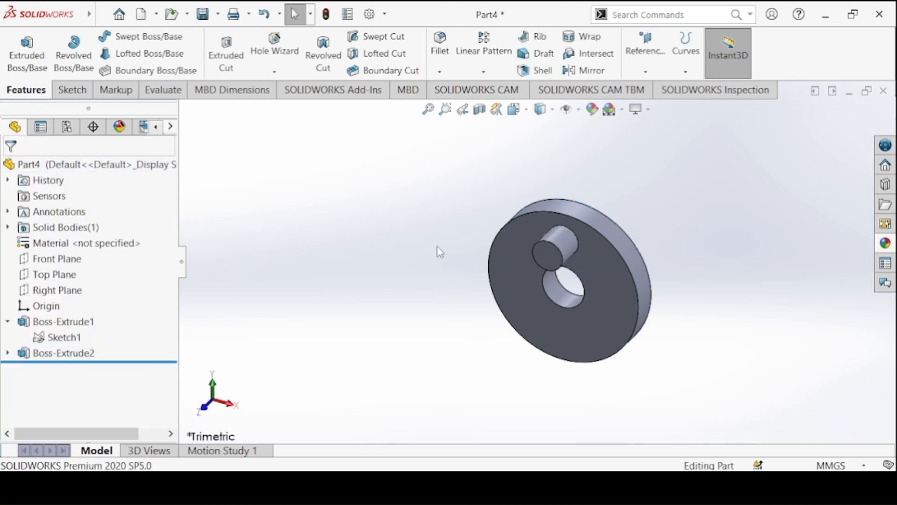
Apply a very dark grey colour from the standard palette to the whole part, shown in isometric view.
key("ctrl+7")
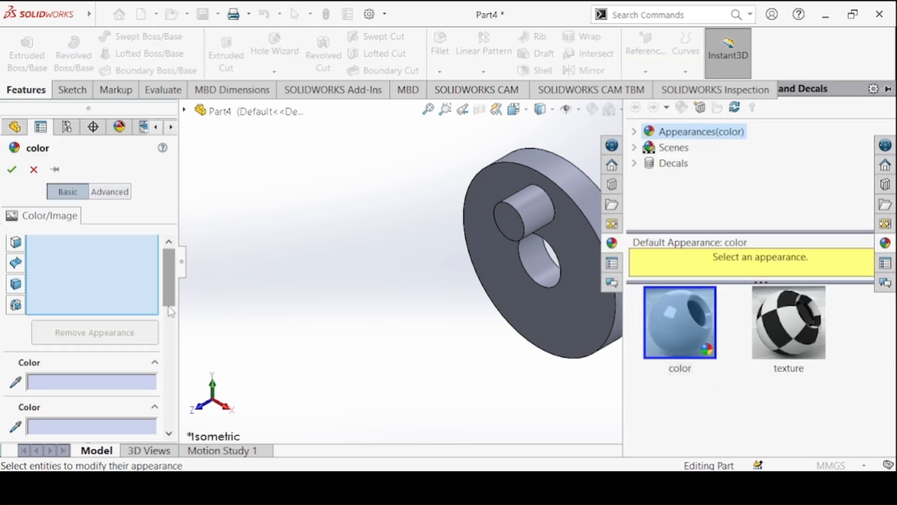
scroll(171, 312, "down", 3)
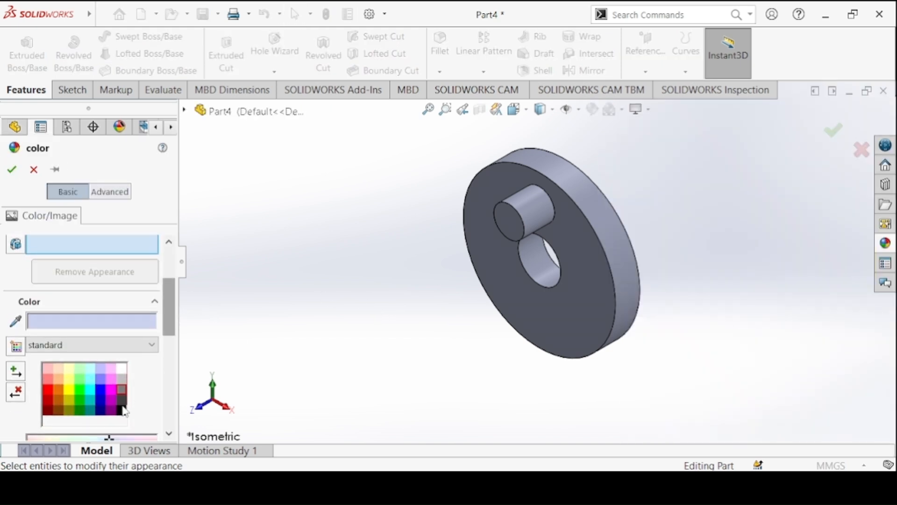
left_click(122, 400)
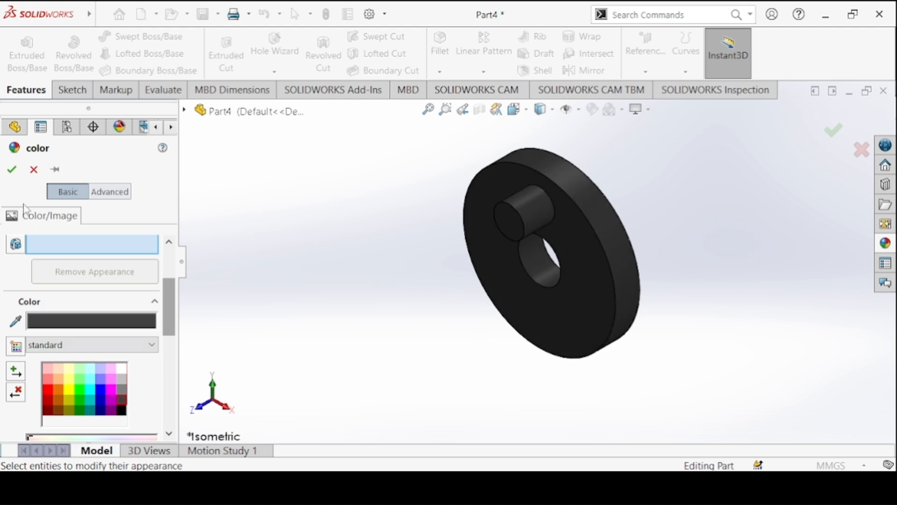
left_click(20, 174)
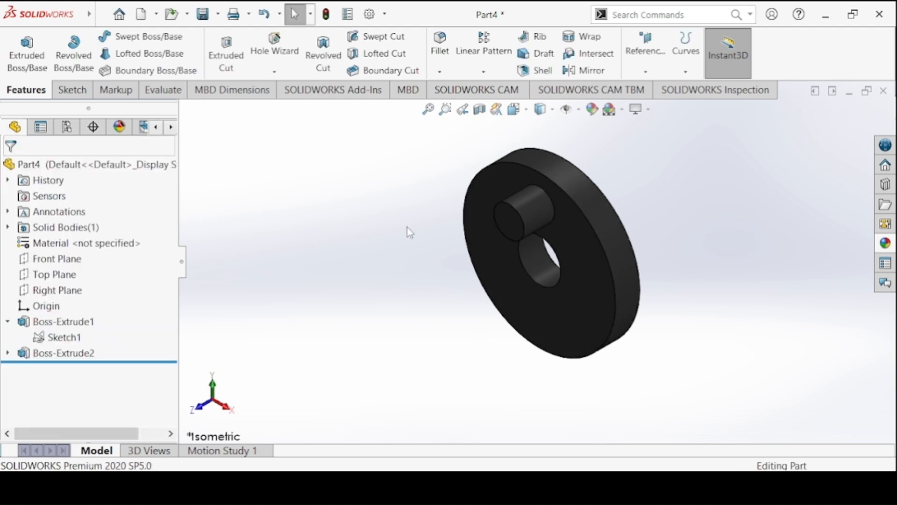
Save the part as "Crank Disc" in the Crank Slider Mechanism folder.
left_click(207, 13)
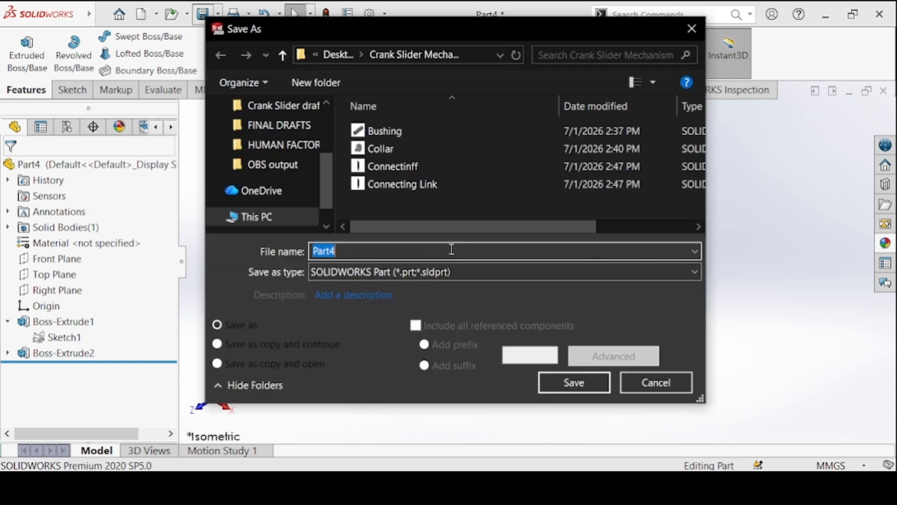
type("Crank Disc")
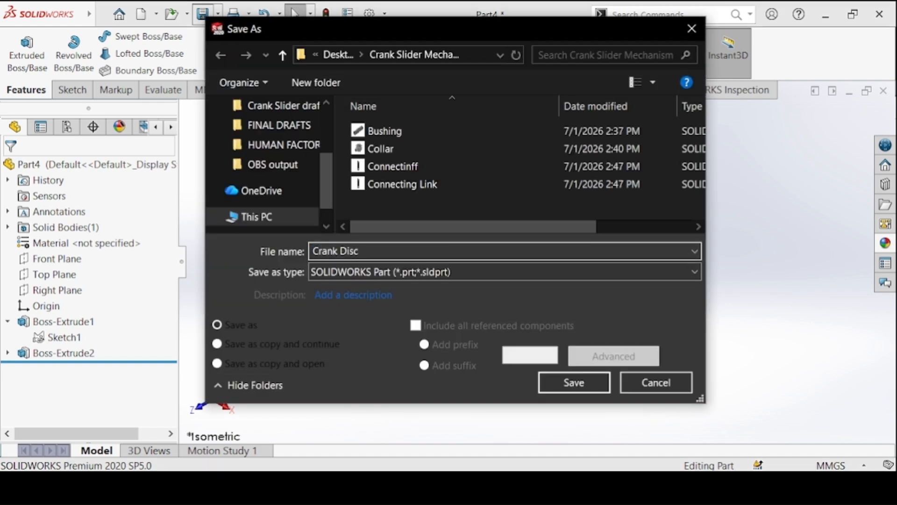
left_click(557, 380)
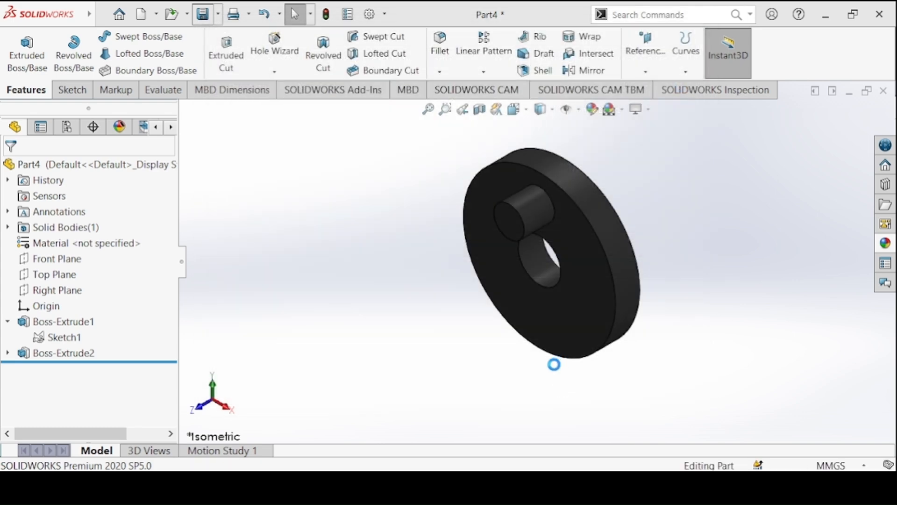
Recolour the Crank Disc medium grey from the standard palette to match its drawing, and save the part.
left_click(142, 14)
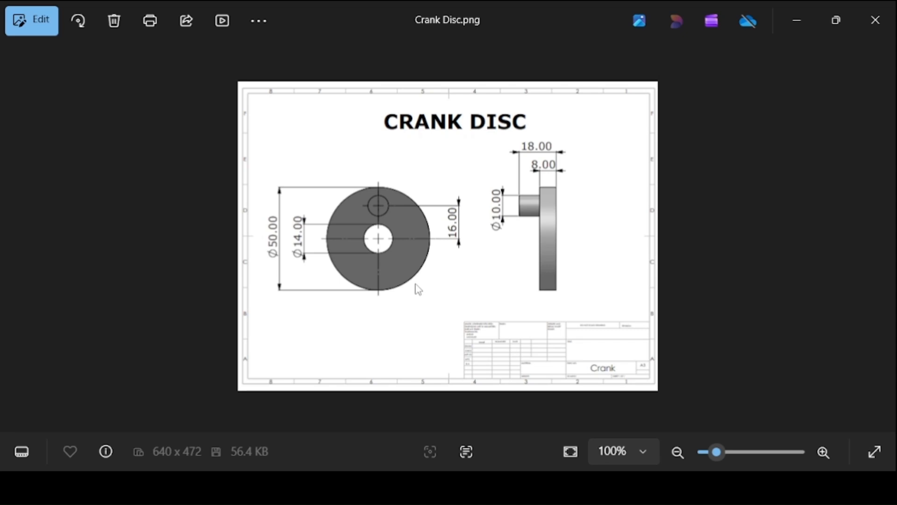
key("Right")
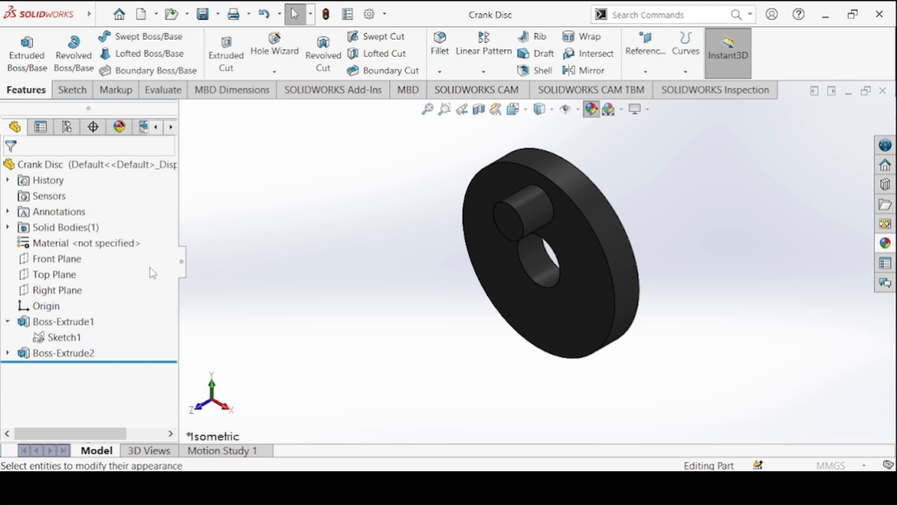
scroll(171, 271, "down", 5)
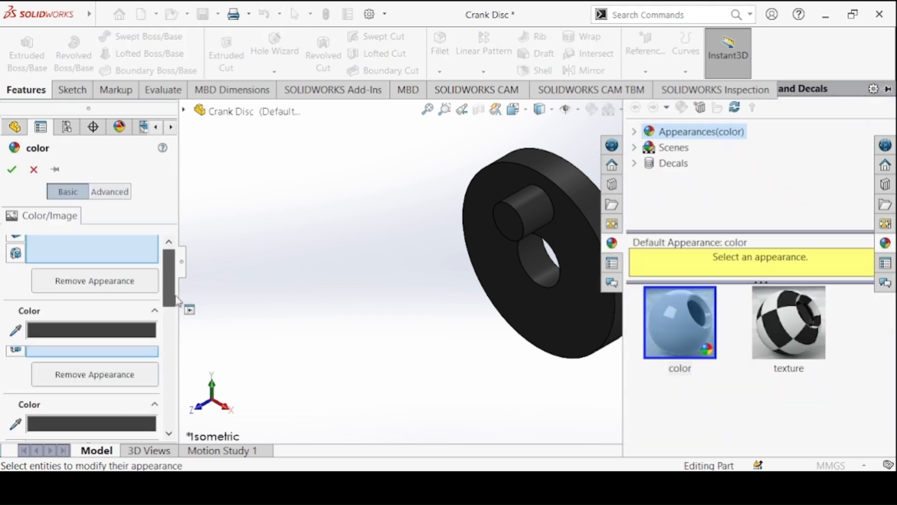
left_click(123, 355)
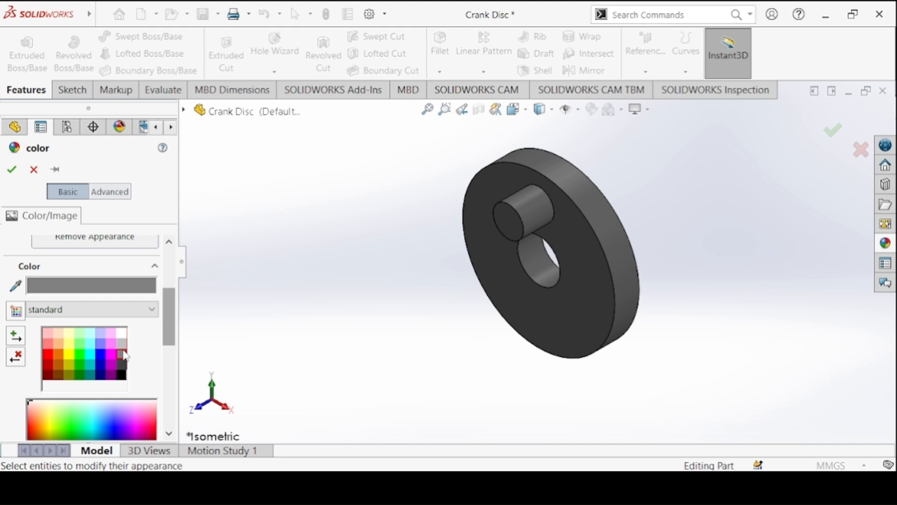
left_click(11, 168)
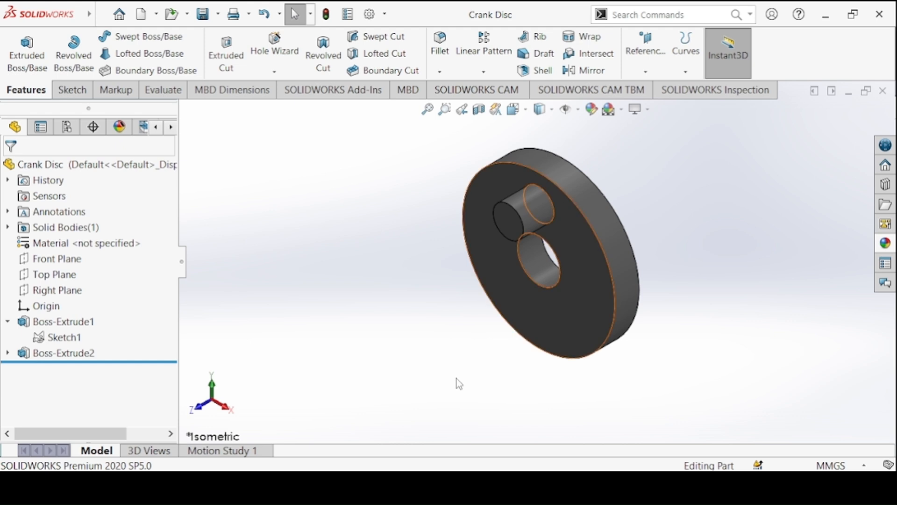
Create a new part and sketch a circle about 52 mm in diameter on the Front Plane, centred on the origin.
left_click(463, 485)
left_click(799, 421)
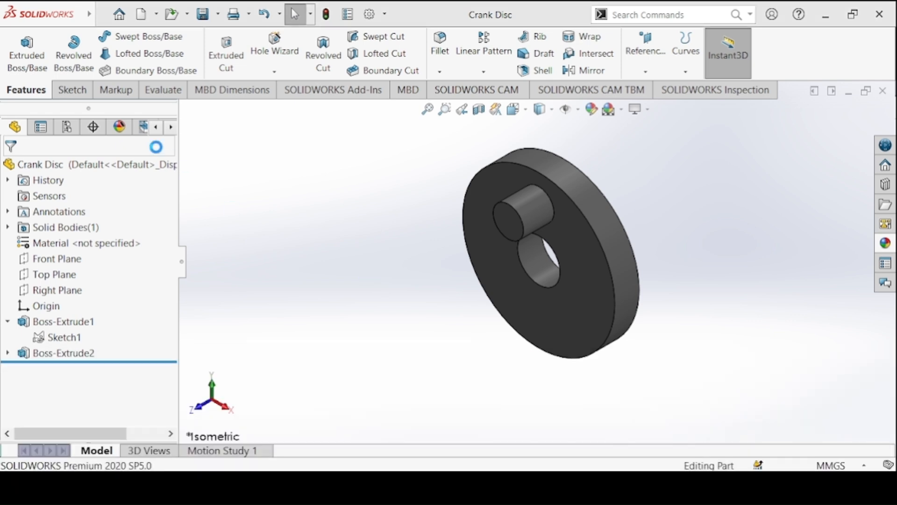
left_click(73, 89)
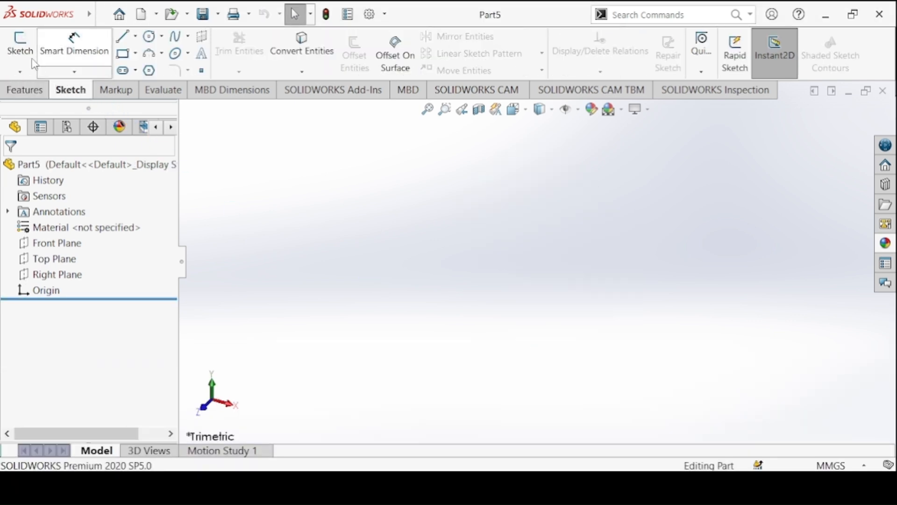
left_click(20, 47)
left_click(421, 195)
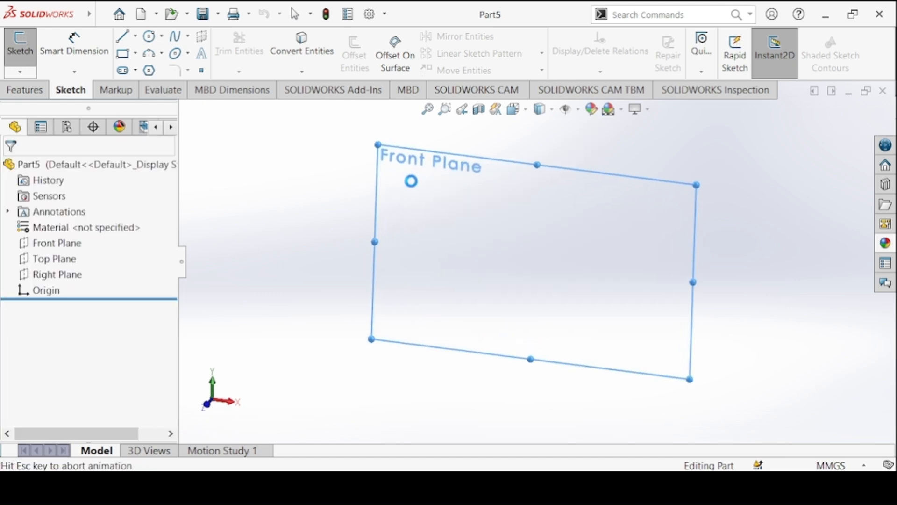
left_click(156, 42)
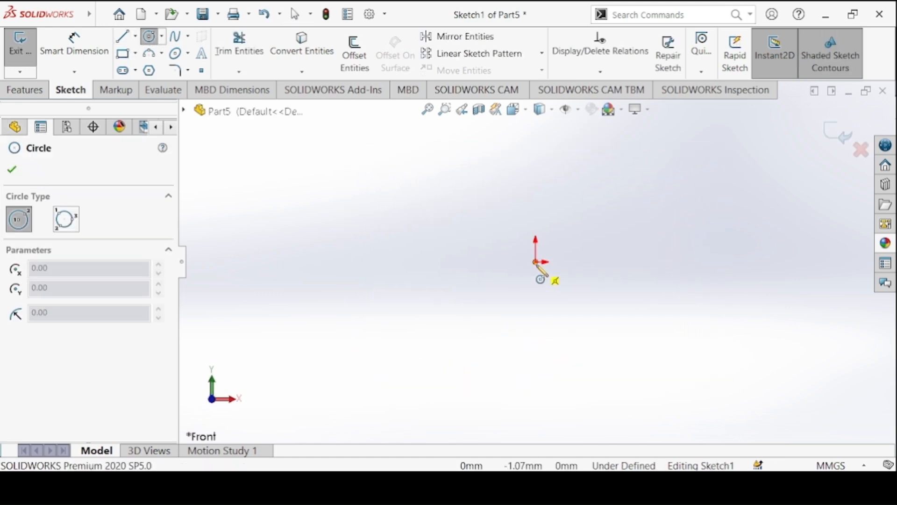
left_click(536, 262)
left_click(495, 221)
Dimension the circle's diameter to 15 mm according to the Slider drawing.
left_click(75, 45)
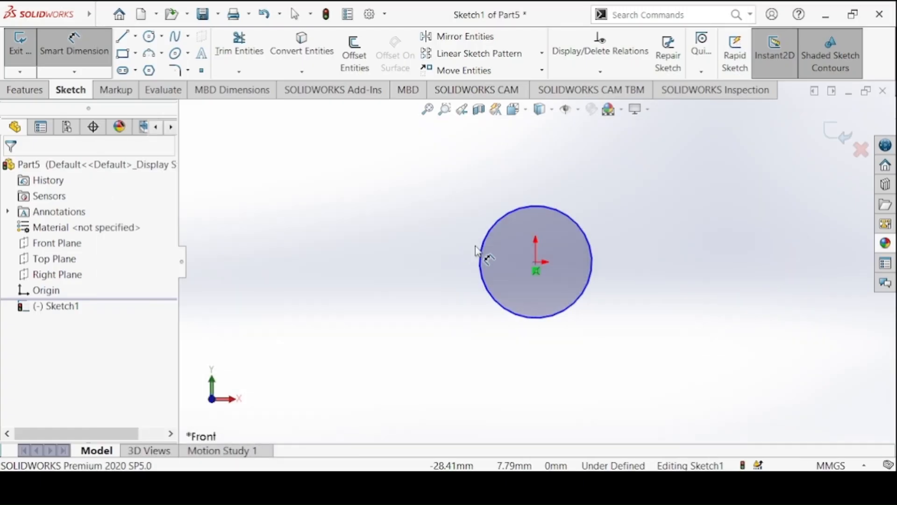
left_click(481, 252)
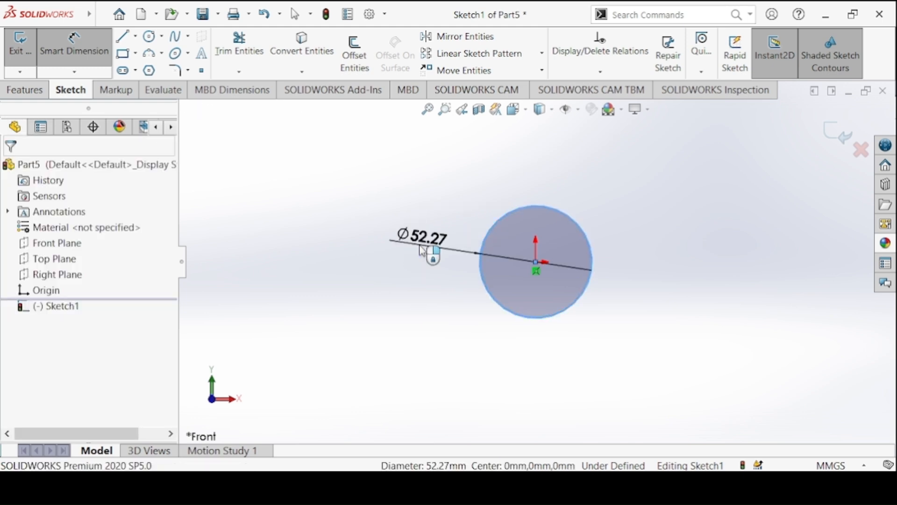
left_click(422, 251)
type("15")
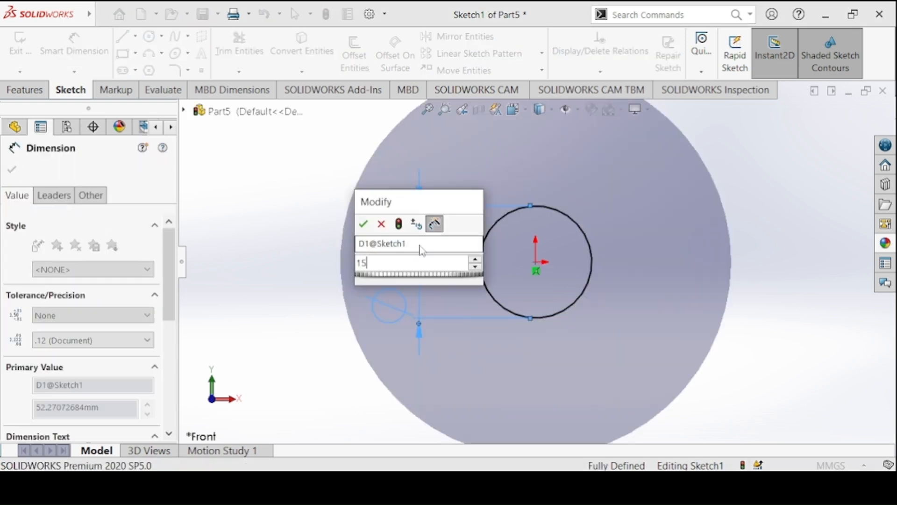
key("Return")
Extrude the 15 mm circle Blind to a depth of 150 mm to form the slider rod.
left_click(33, 91)
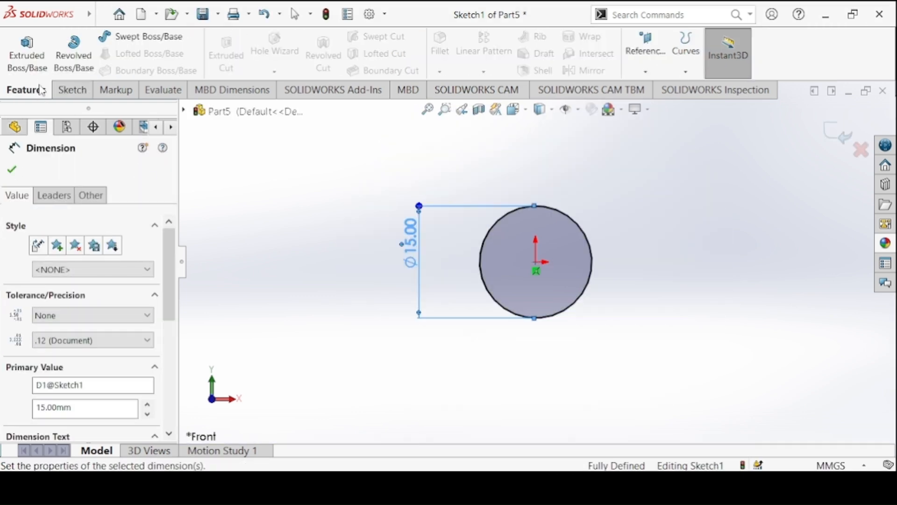
left_click(35, 74)
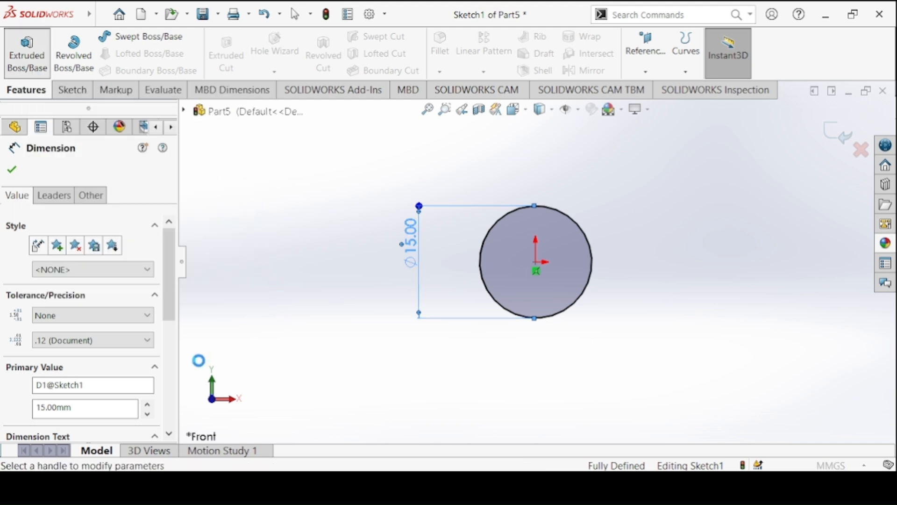
type("15")
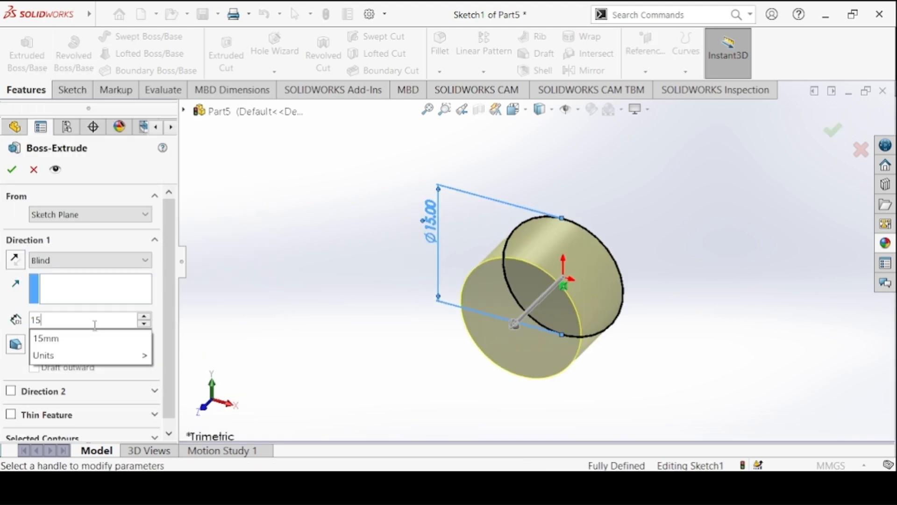
type(".0")
key("Return")
left_click(11, 169)
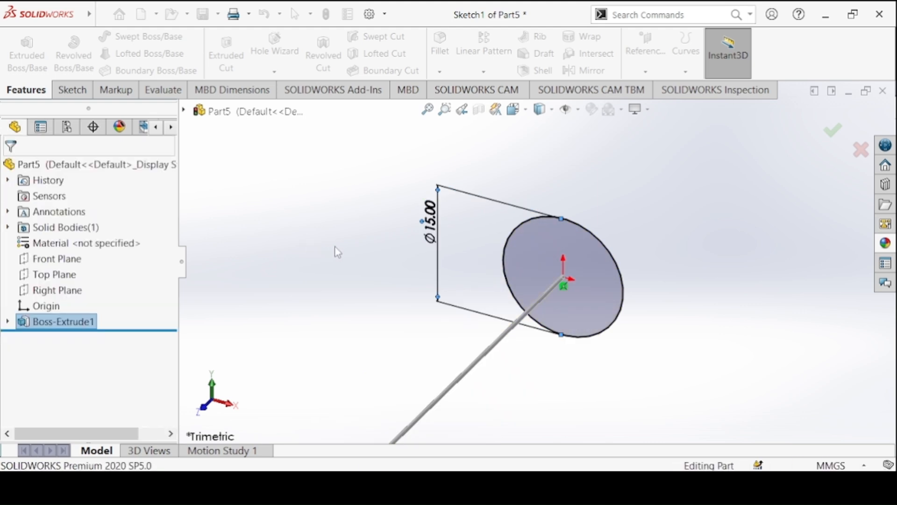
key("f")
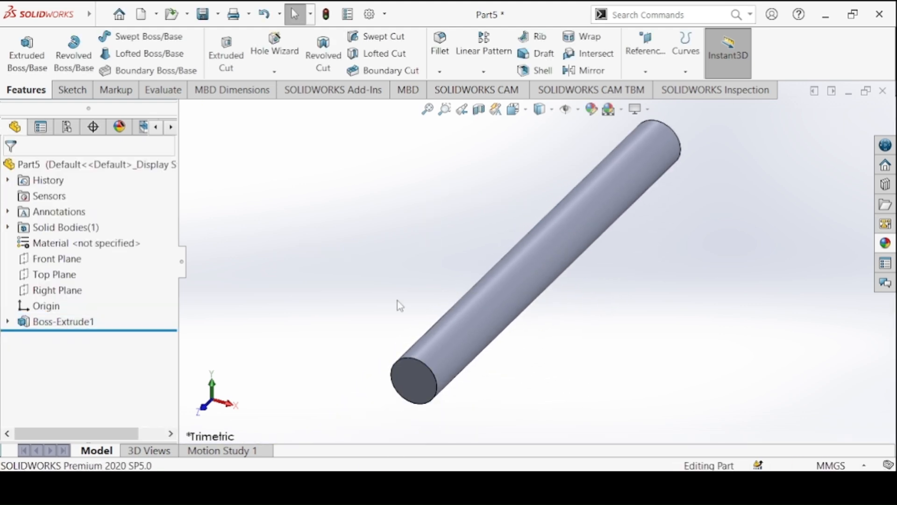
Check the Slider drawing and apply a symmetric 3 mm radius fillet to the circular edge at the rod's front end.
left_click(400, 487)
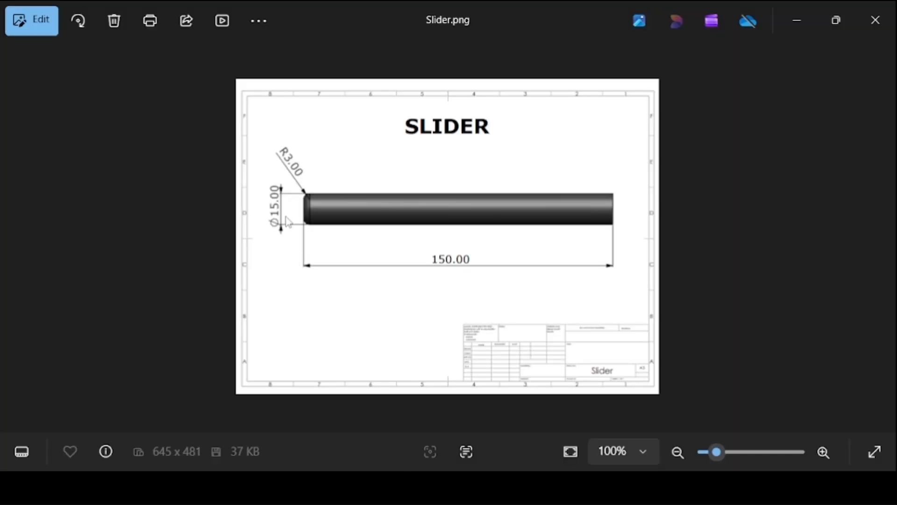
left_click(400, 487)
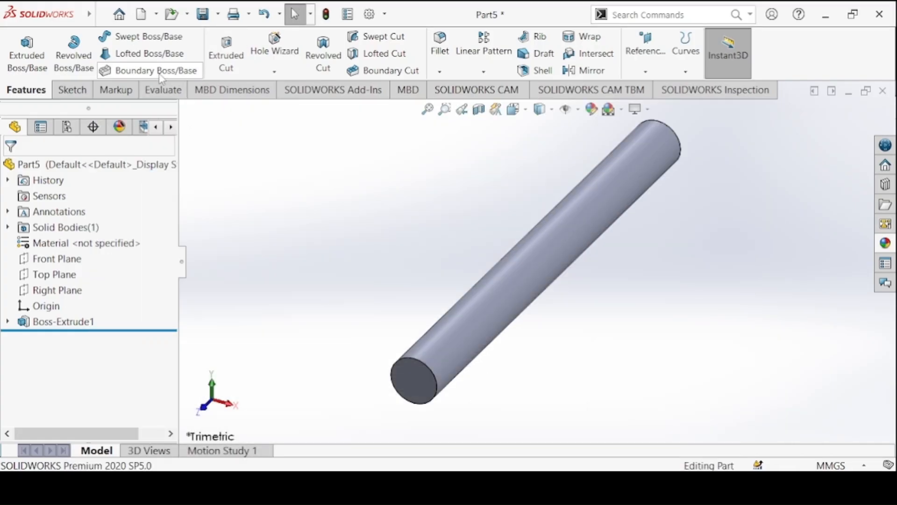
left_click(440, 44)
scroll(165, 289, "down", 5)
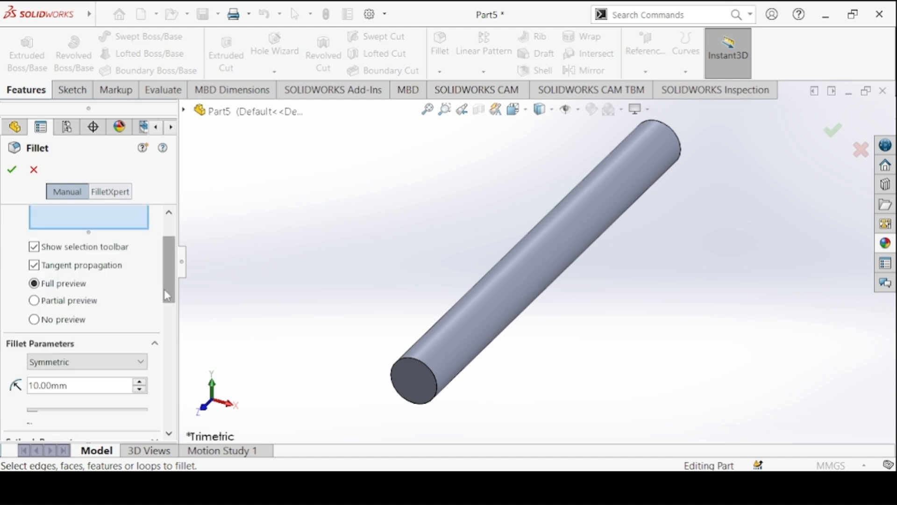
double_click(85, 301)
type("3")
key("Return")
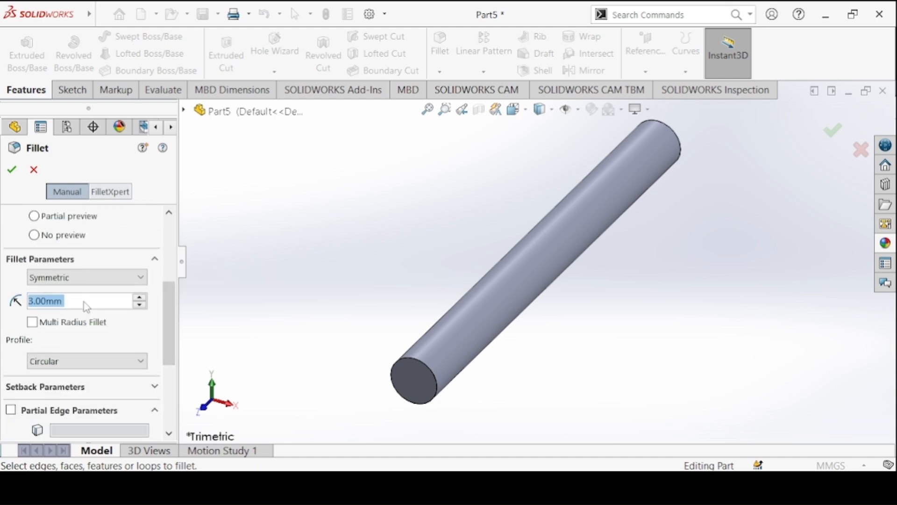
left_click(423, 366)
left_click(6, 171)
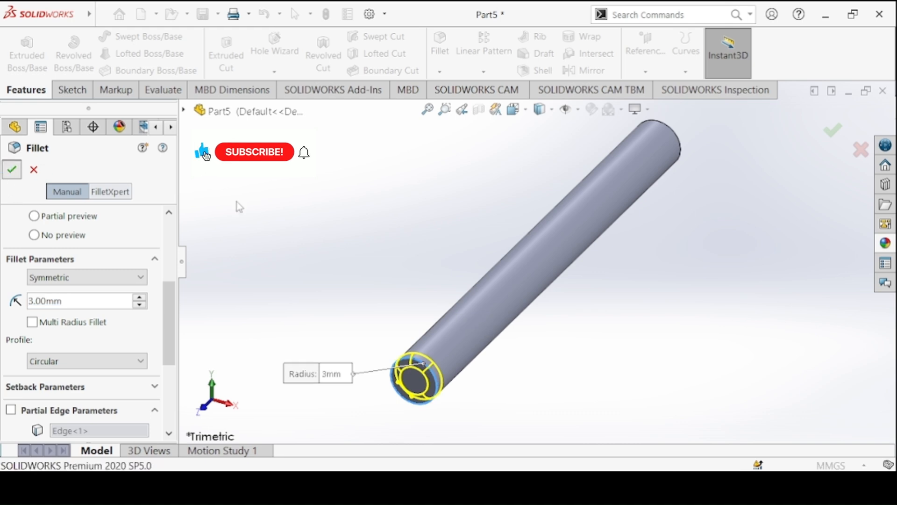
Apply a dark grey colour from the standard swatches to the whole slider rod part.
left_click(591, 110)
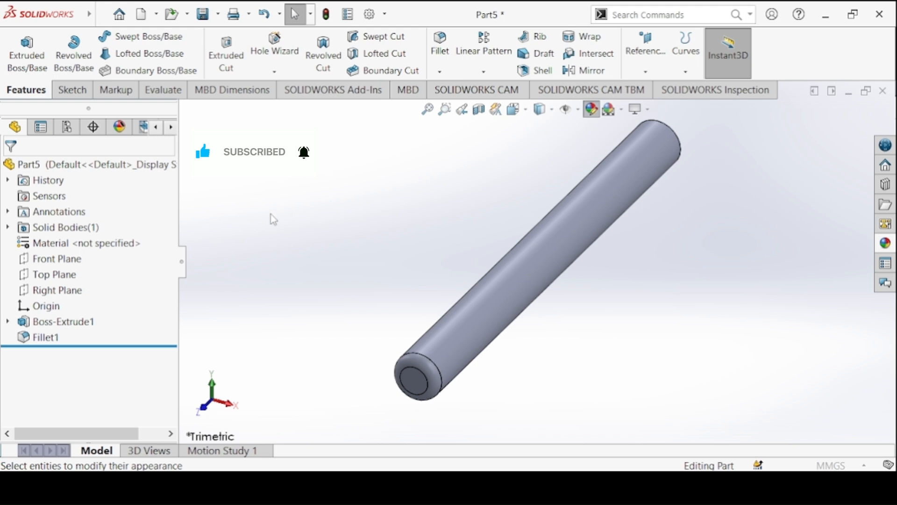
left_click_drag(170, 292, 170, 344)
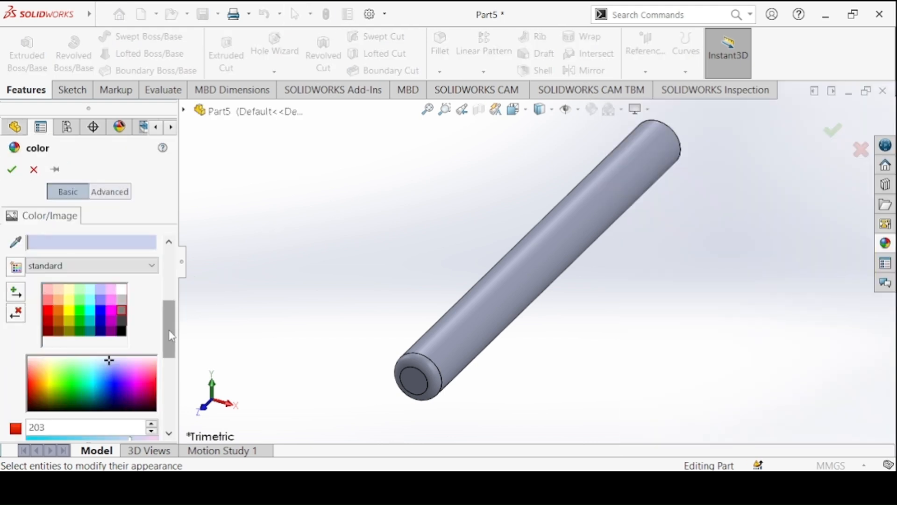
left_click(121, 323)
left_click(13, 177)
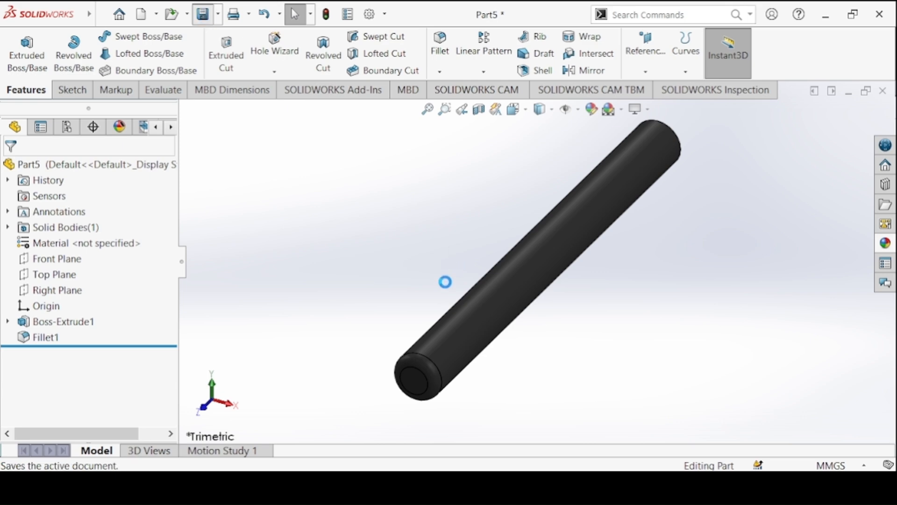
Save the rod as a part file named Slider in the Crank Slider Mechanism folder.
type("Sl")
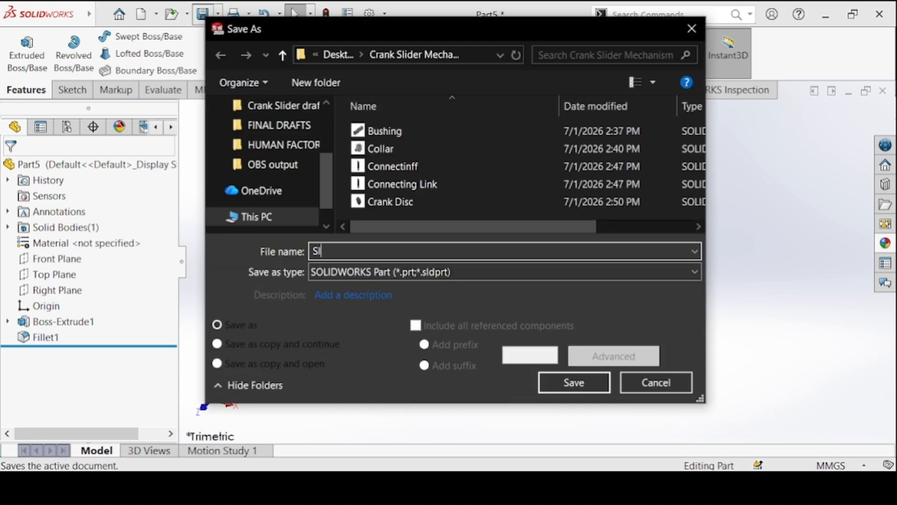
type("ider")
key("Return")
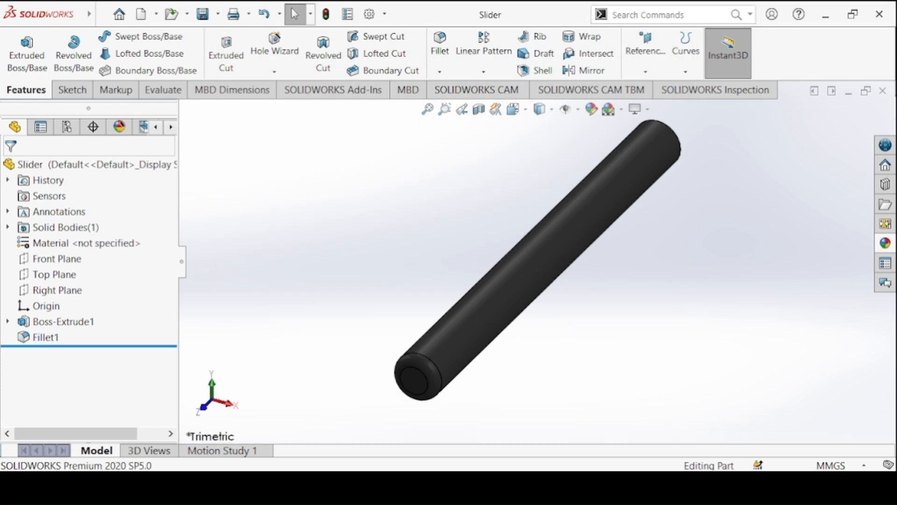
Switch to the Connecting Link part, recolour it with a lighter grey standard swatch, and save it.
left_click(398, 488)
left_click(512, 395)
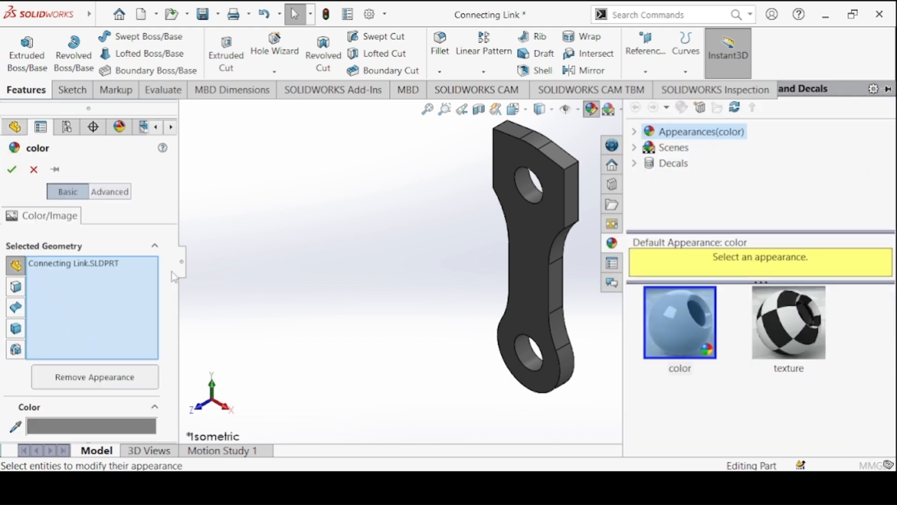
scroll(169, 310, "down", 3)
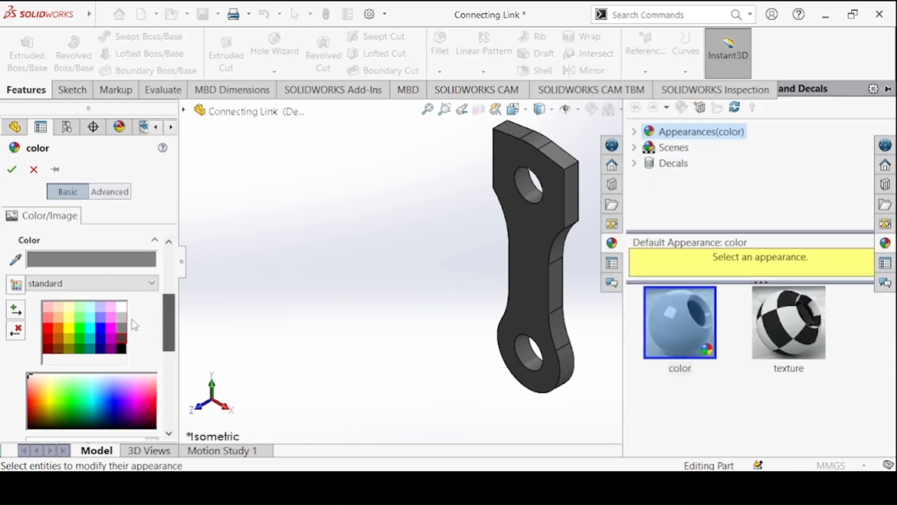
left_click(121, 318)
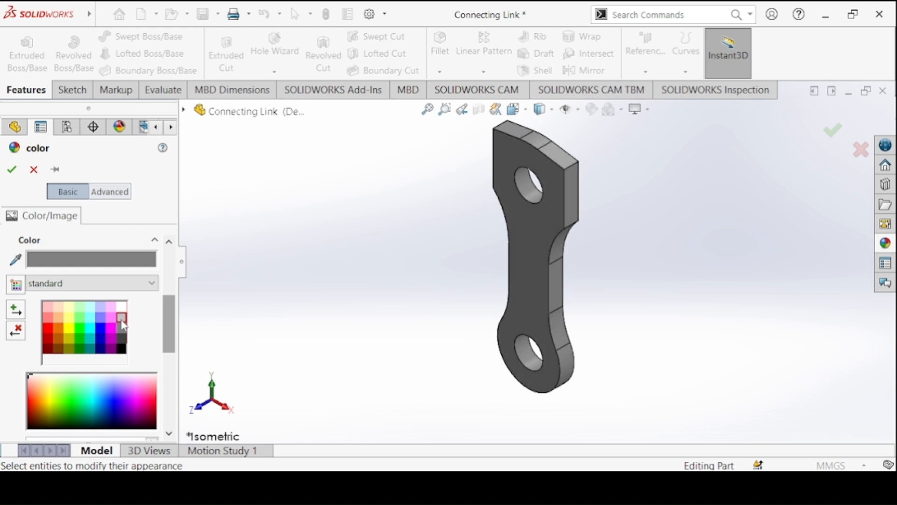
left_click(12, 169)
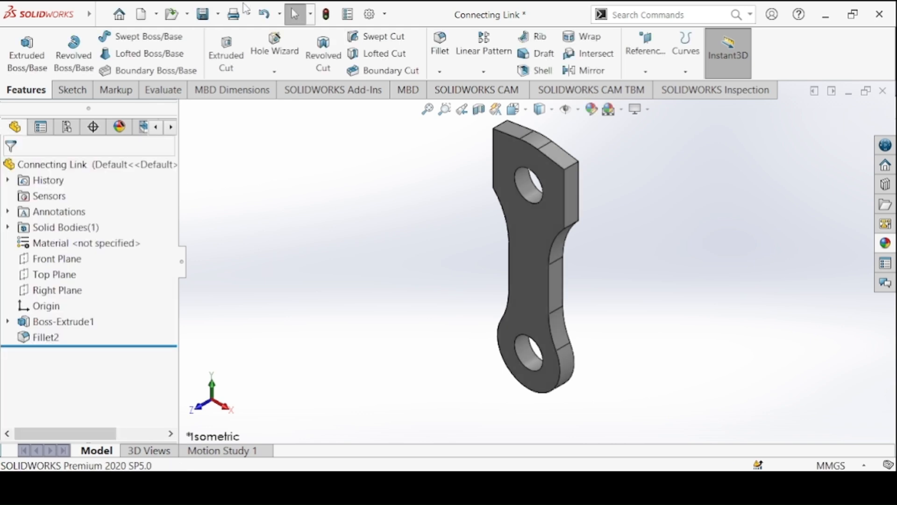
left_click(209, 16)
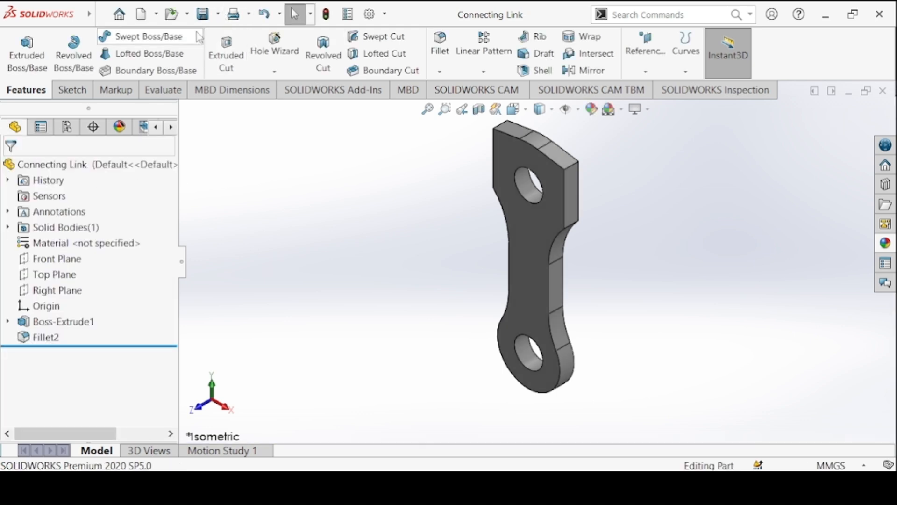